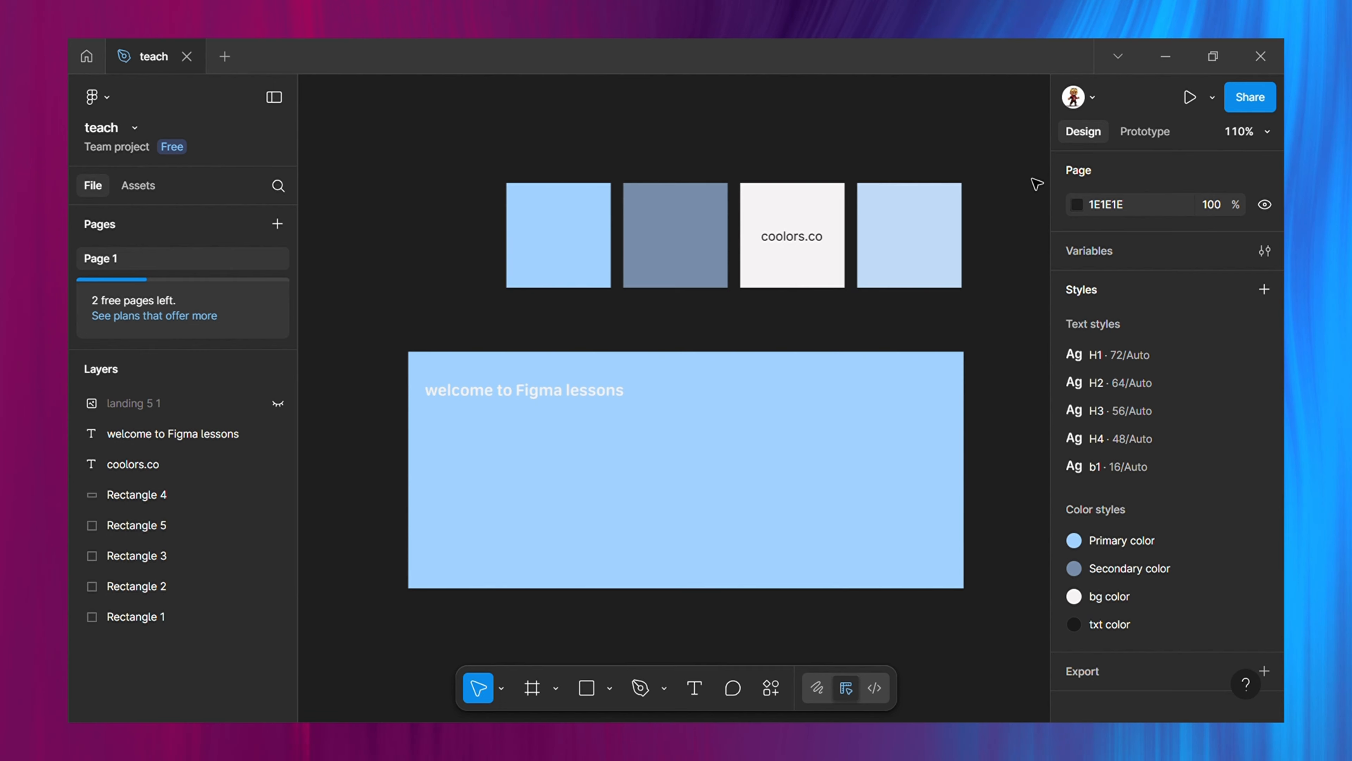
Add a text layer reading "Good morning" inside the large light-blue rectangle, below the welcome line.
key("t")
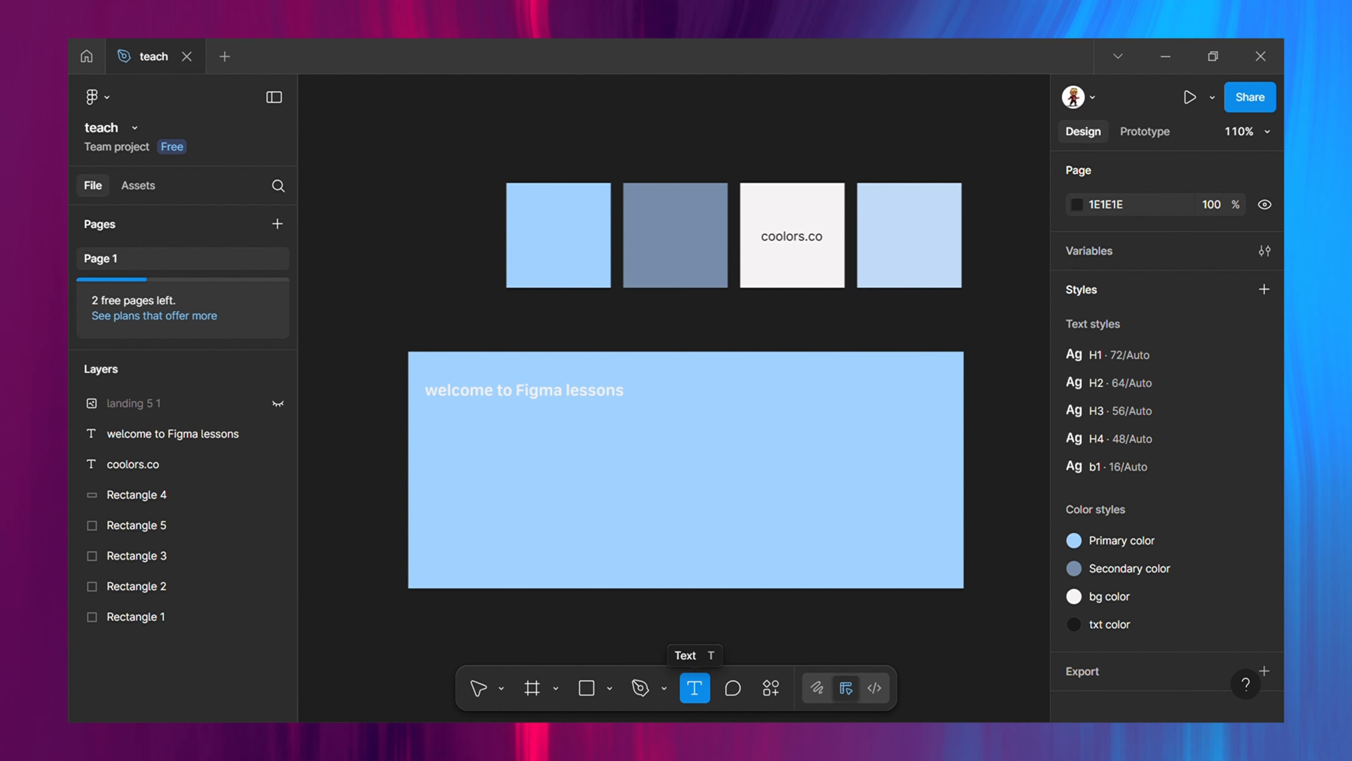
left_click(511, 444)
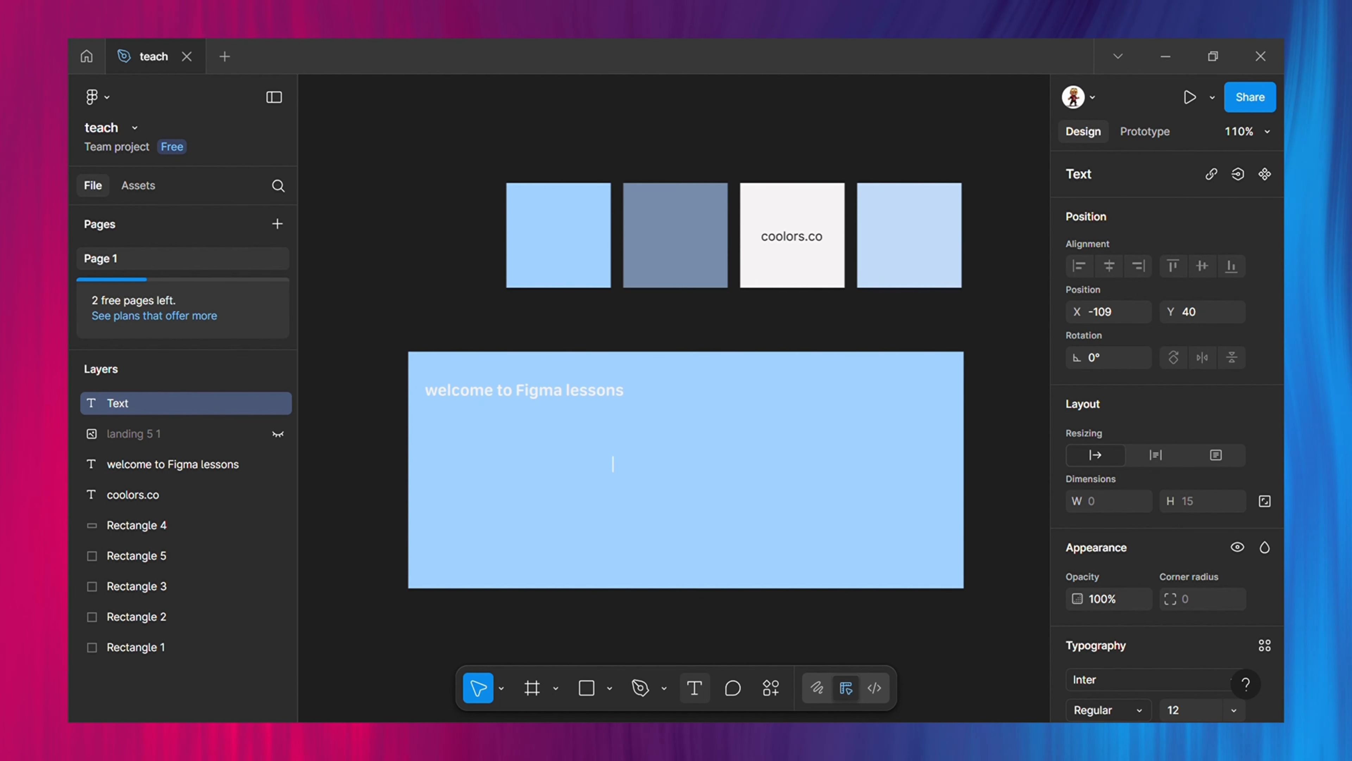
type("Good mornign")
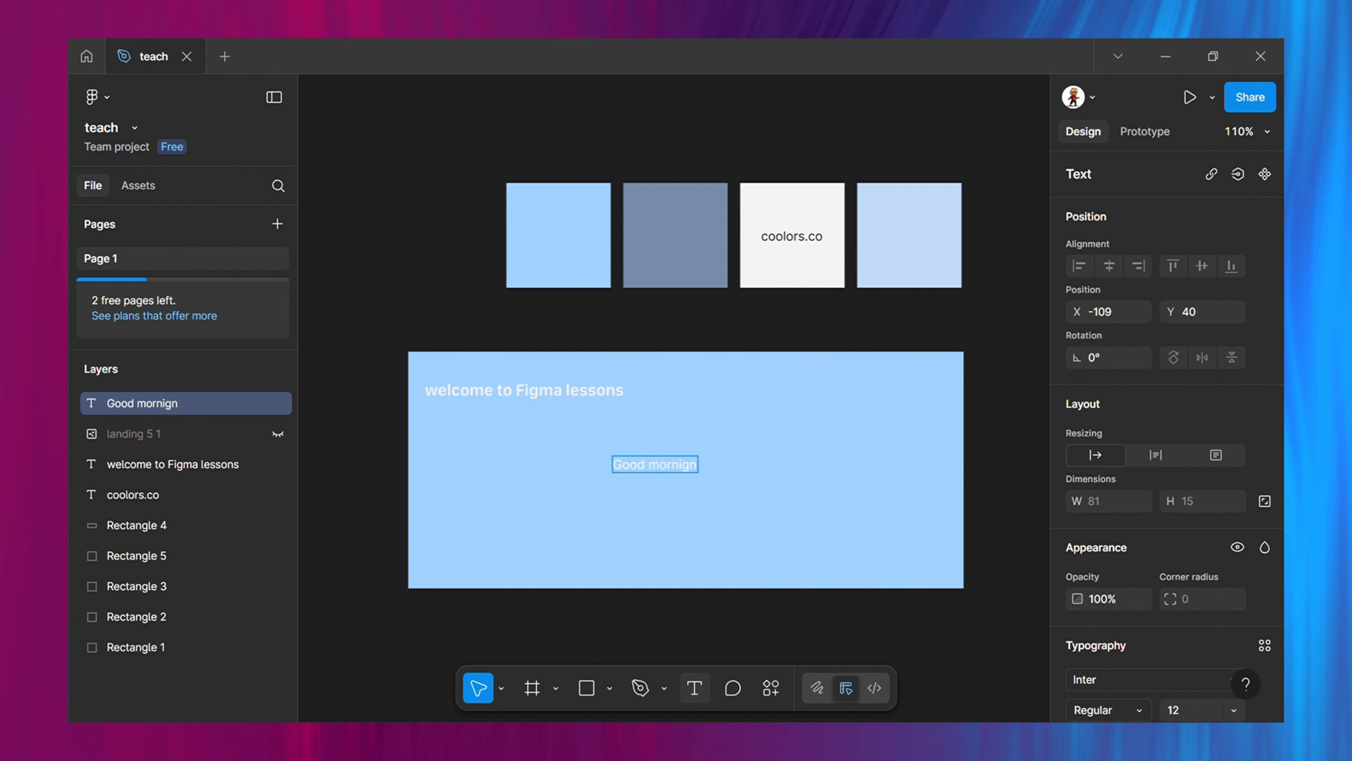
key("BackSpace")
type("g")
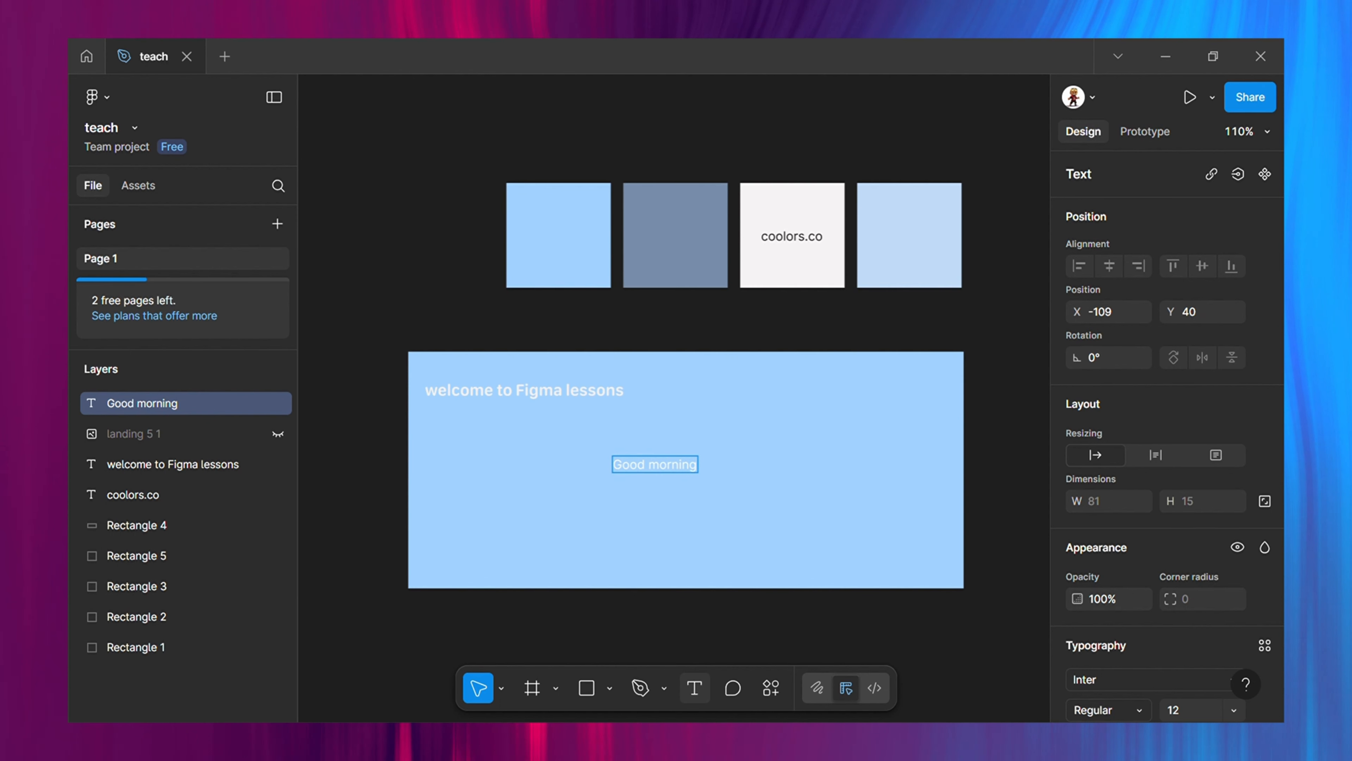
key("Escape")
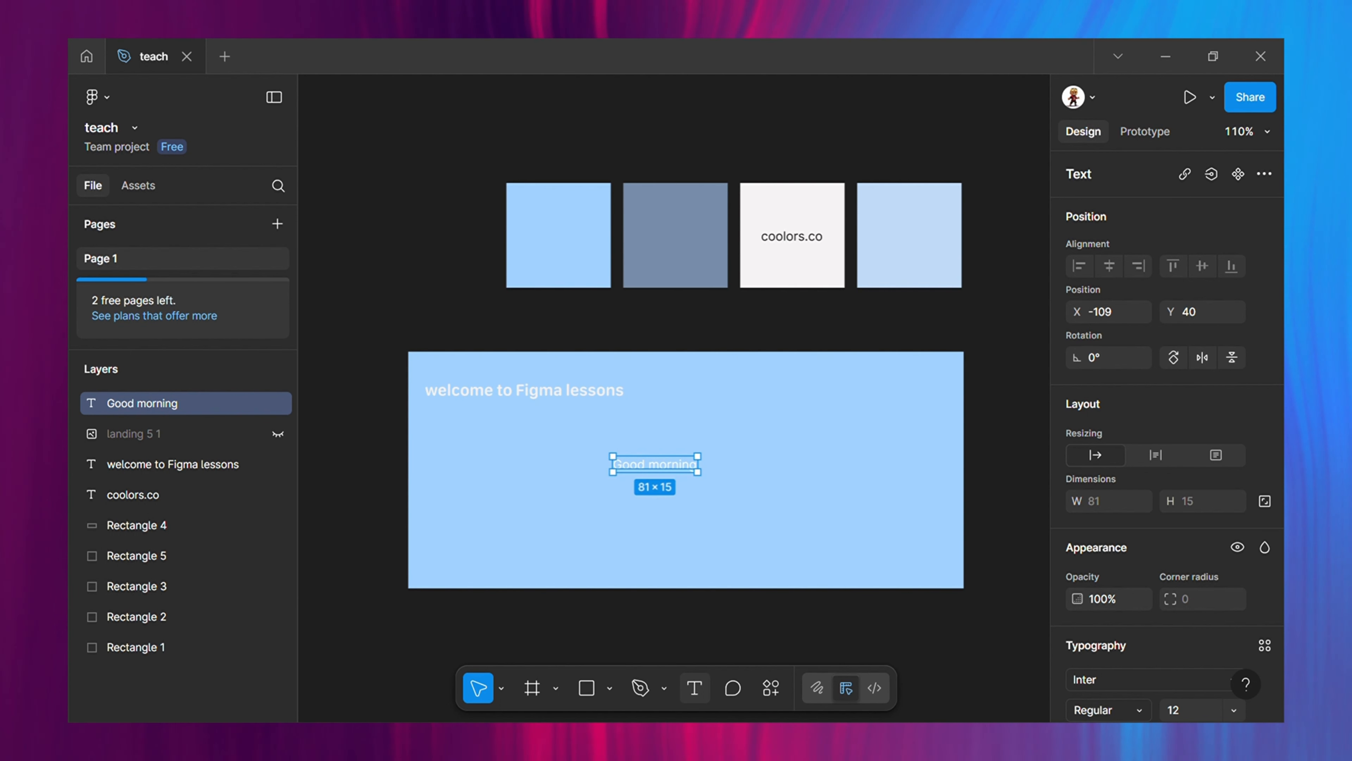
Change the "Good morning" text's font to SF Compact Rounded with the Semibold weight.
scroll(1156, 442, "down", 5)
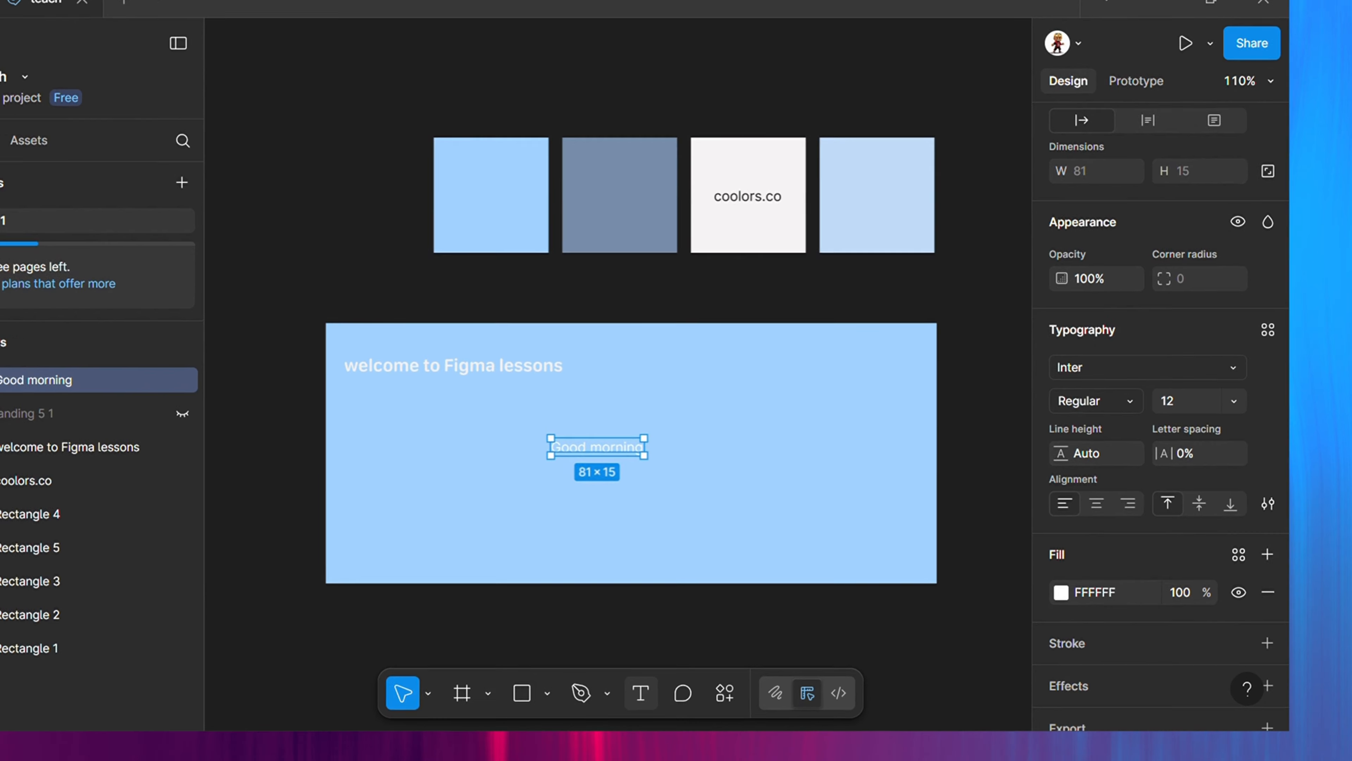
left_click(1156, 392)
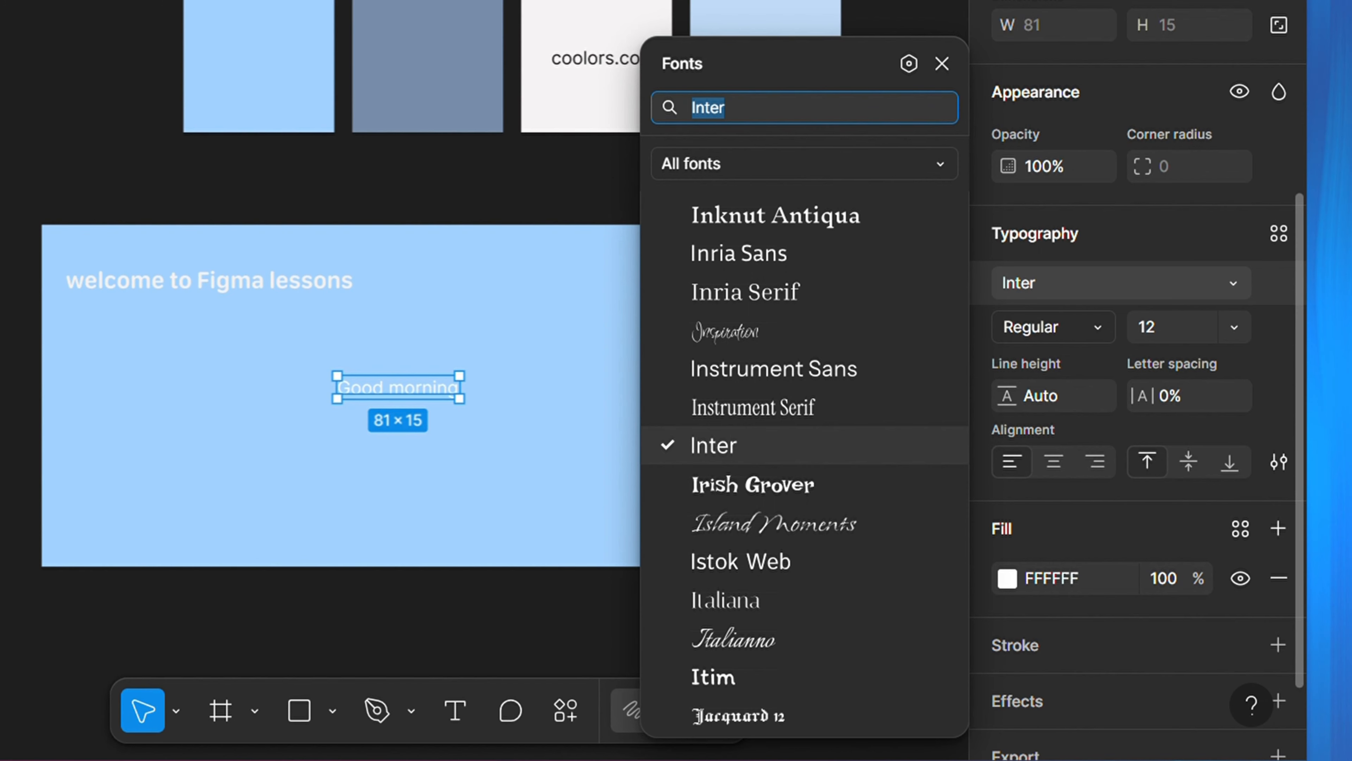
type("Sf")
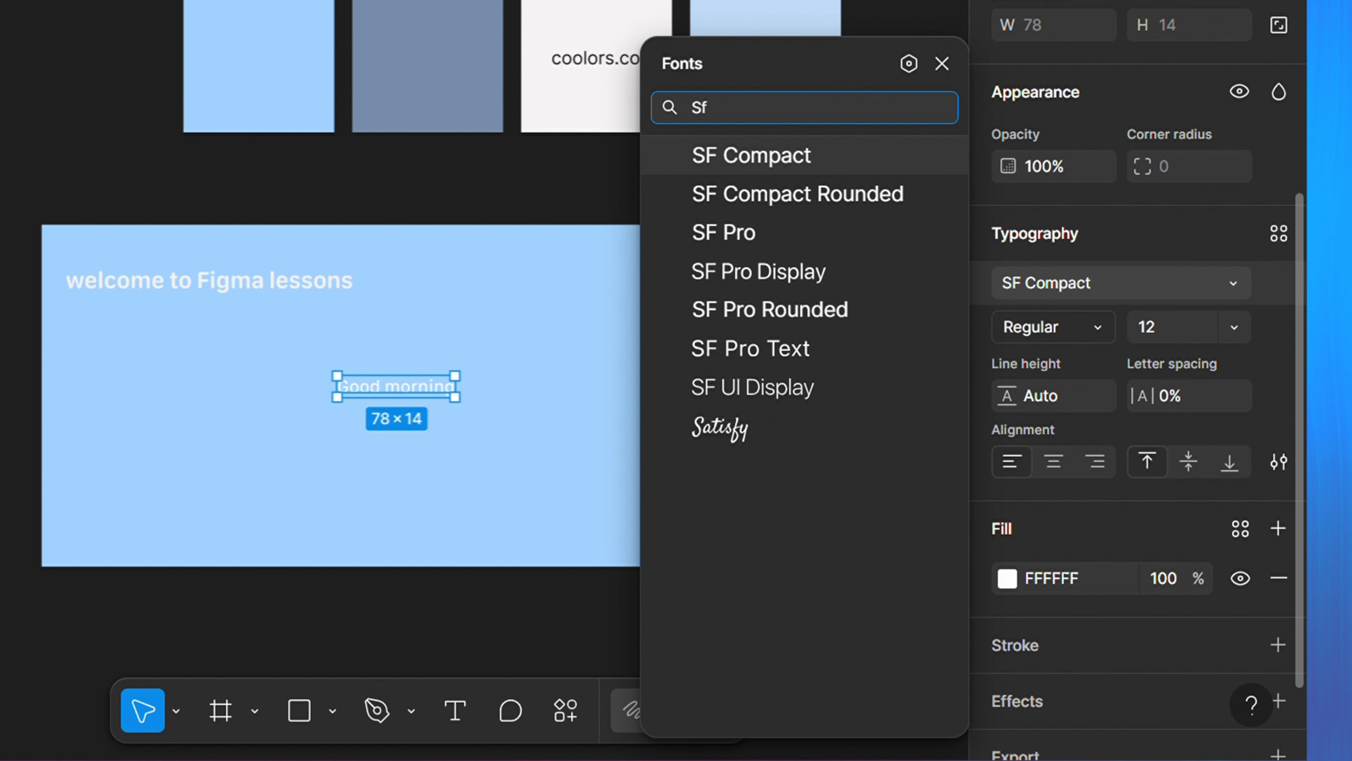
left_click(798, 194)
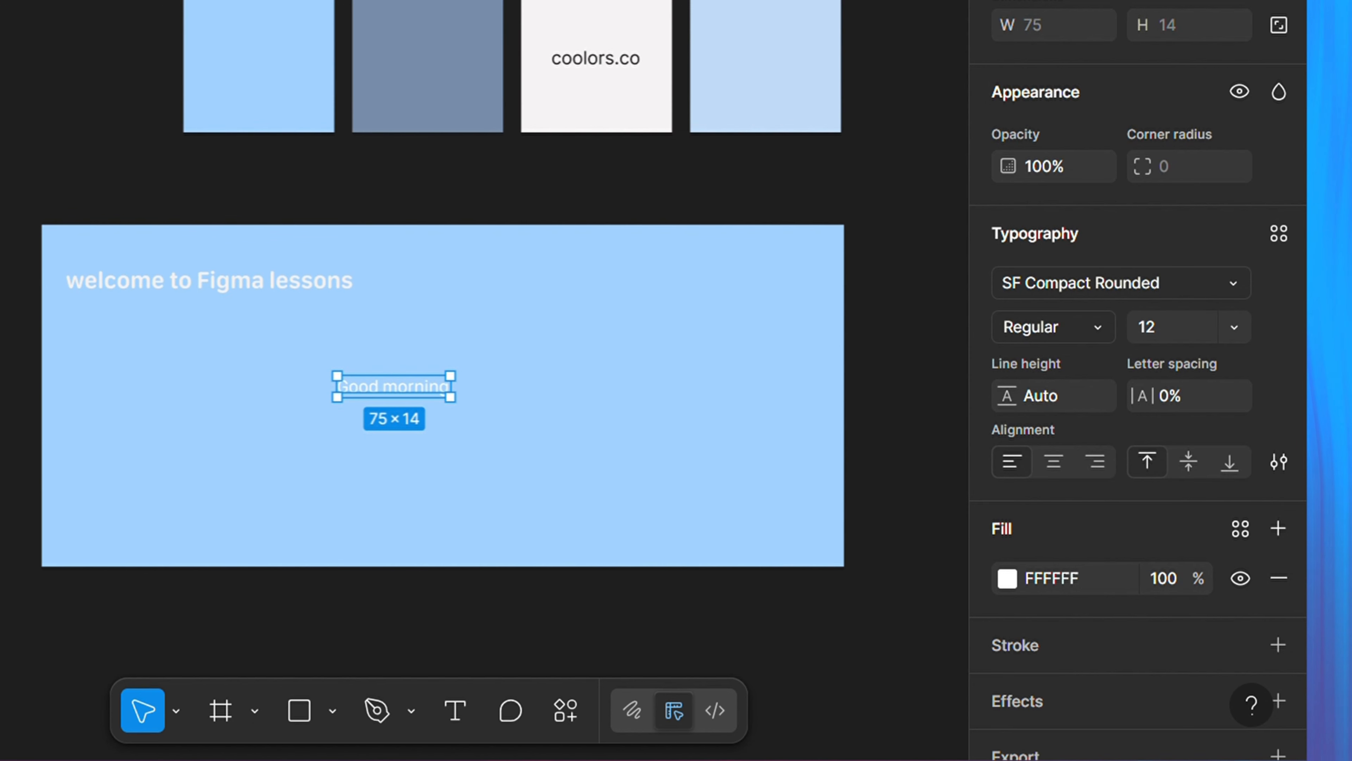
left_click(1091, 327)
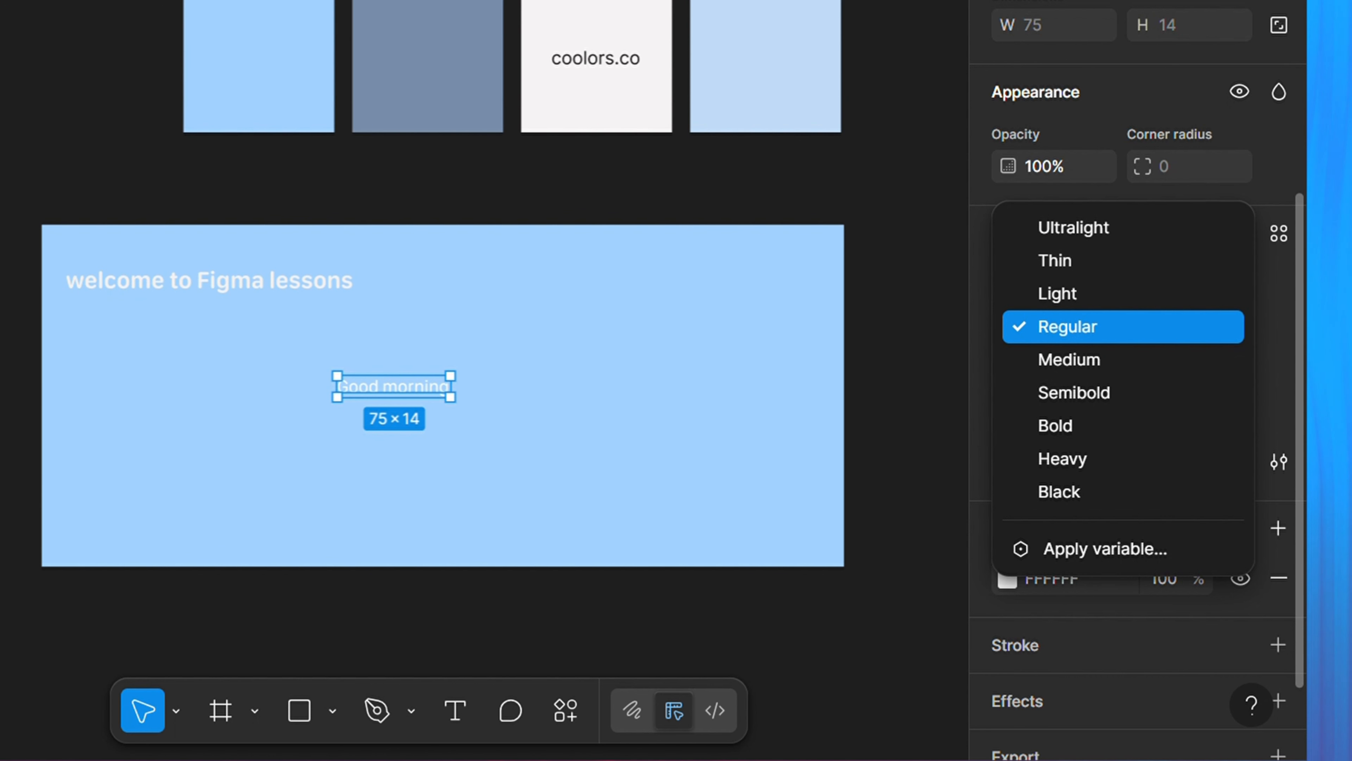
left_click(1075, 393)
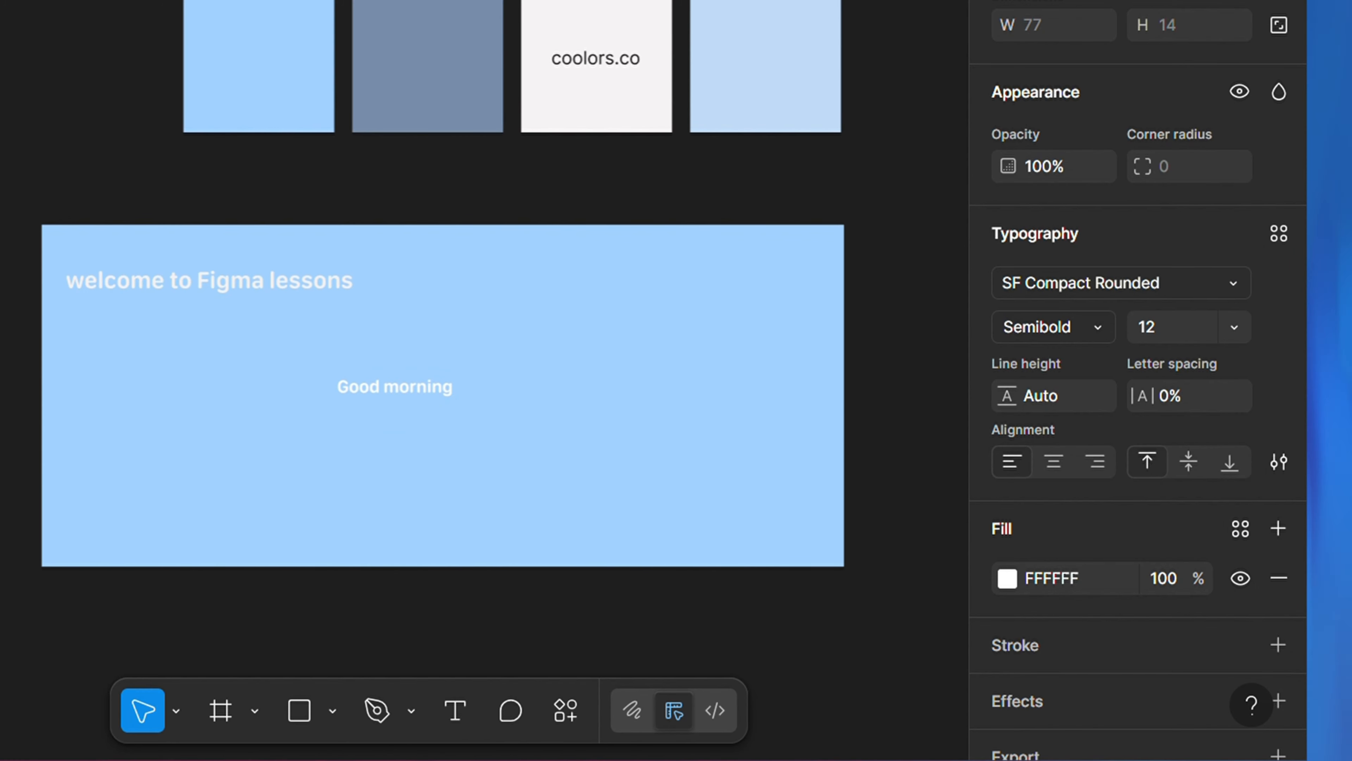
left_click(1054, 327)
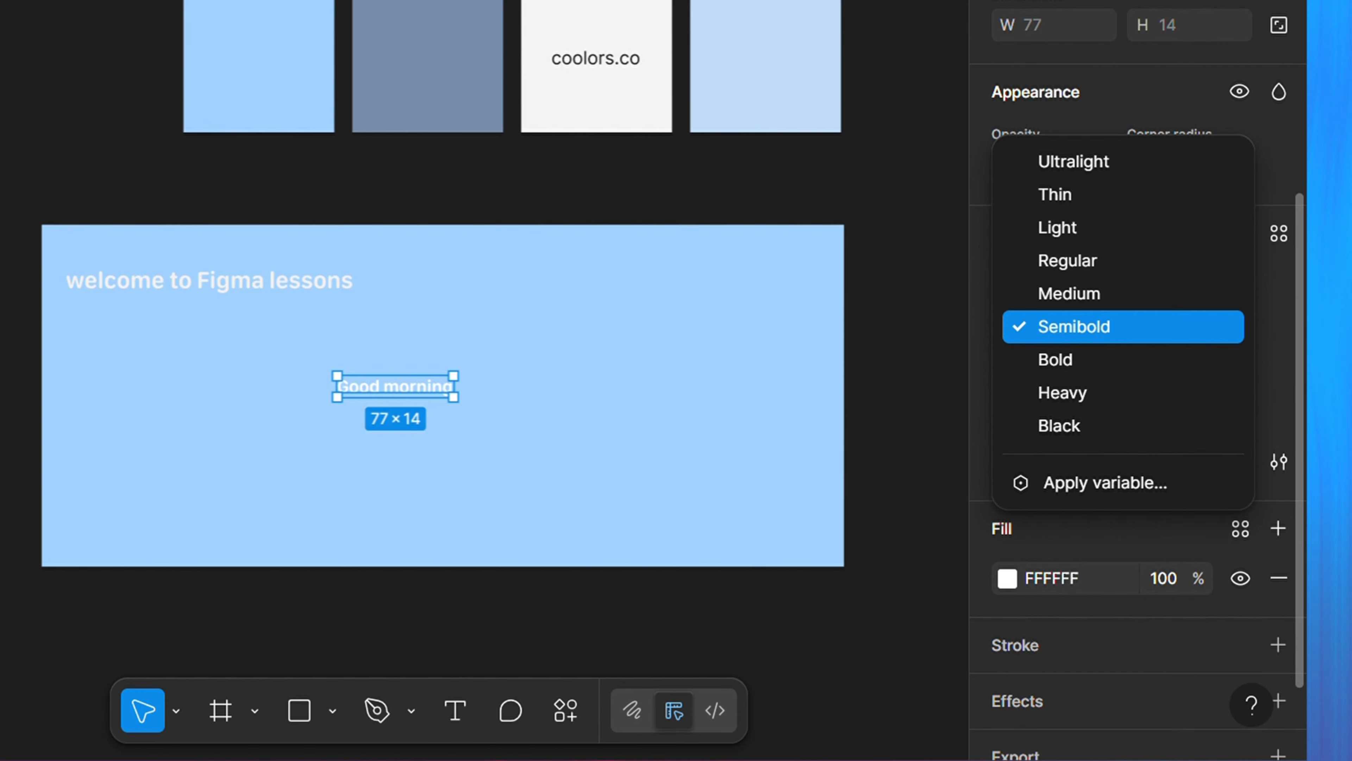
key("Escape")
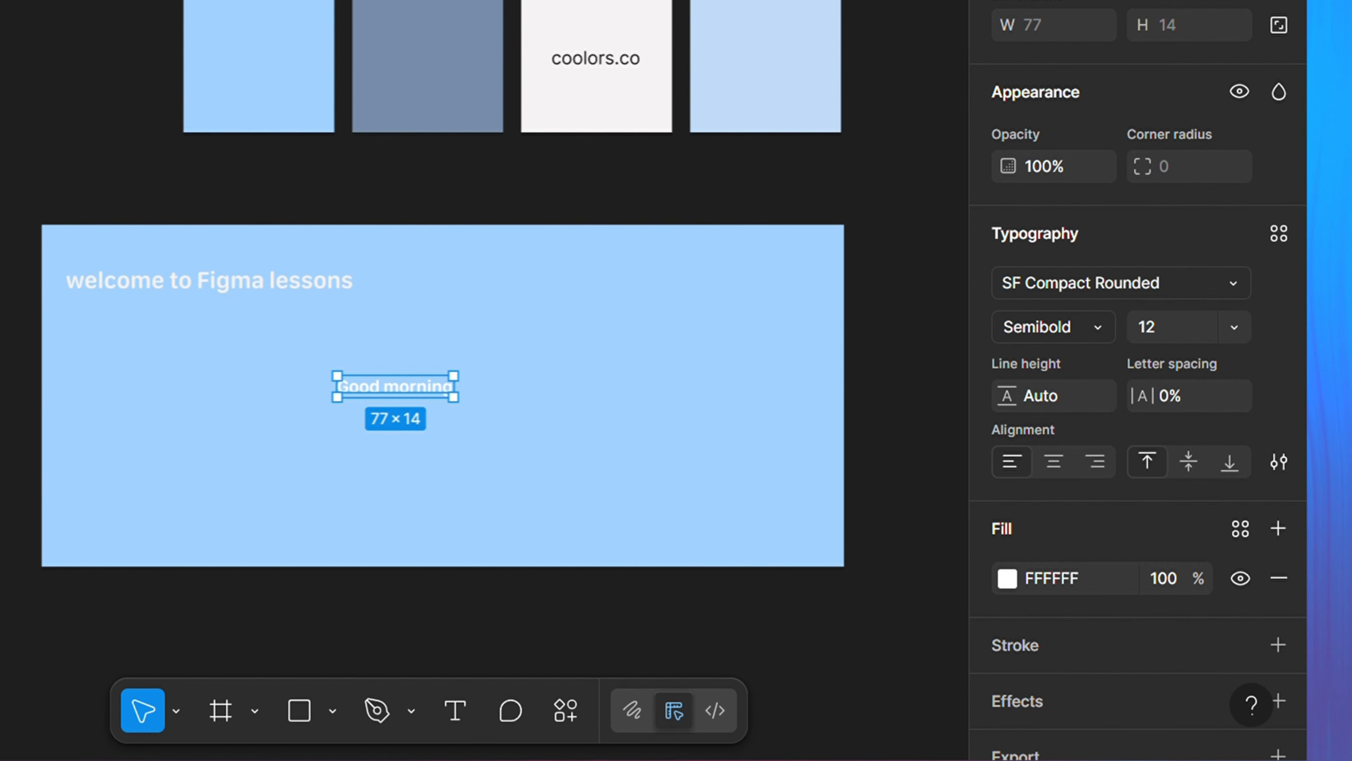
Set the "Good morning" font size to 64 and move the text to the middle of the large blue rectangle.
left_click(1234, 327)
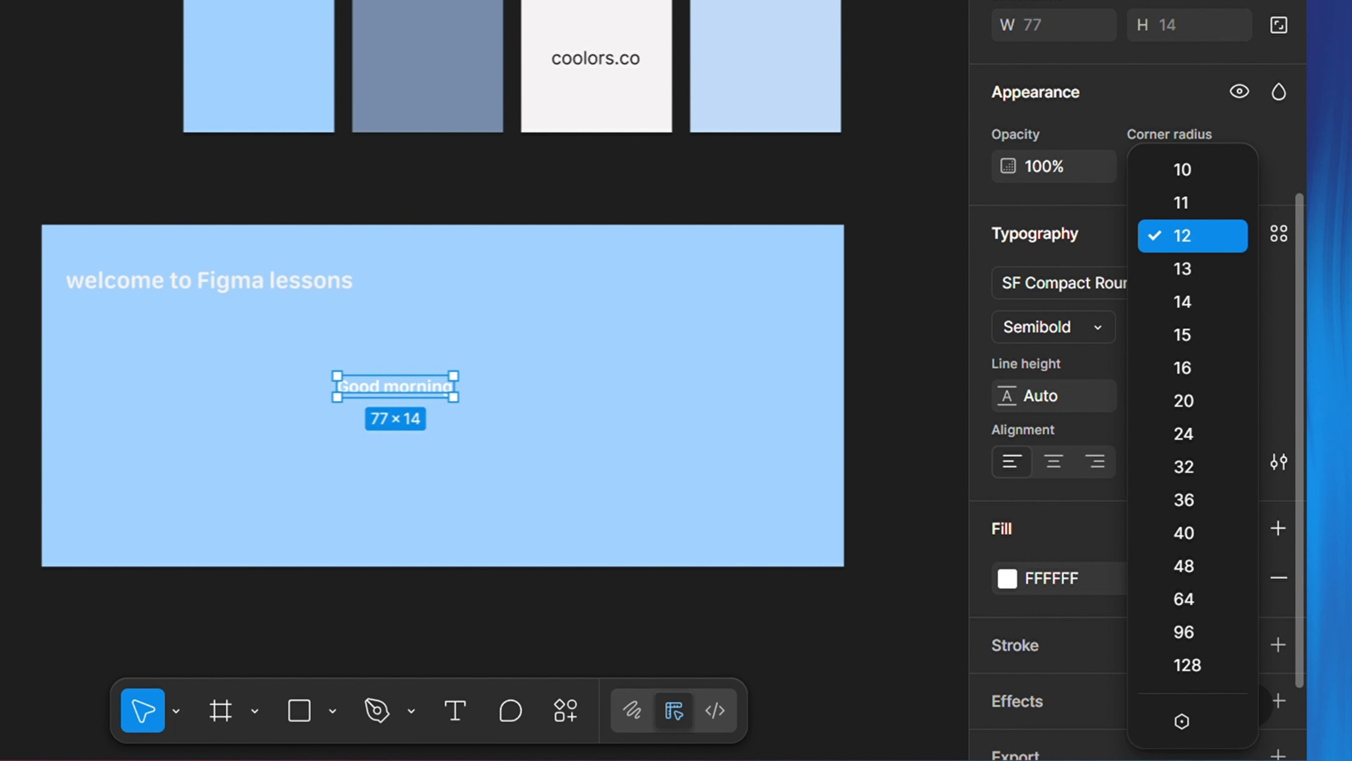
left_click(1184, 599)
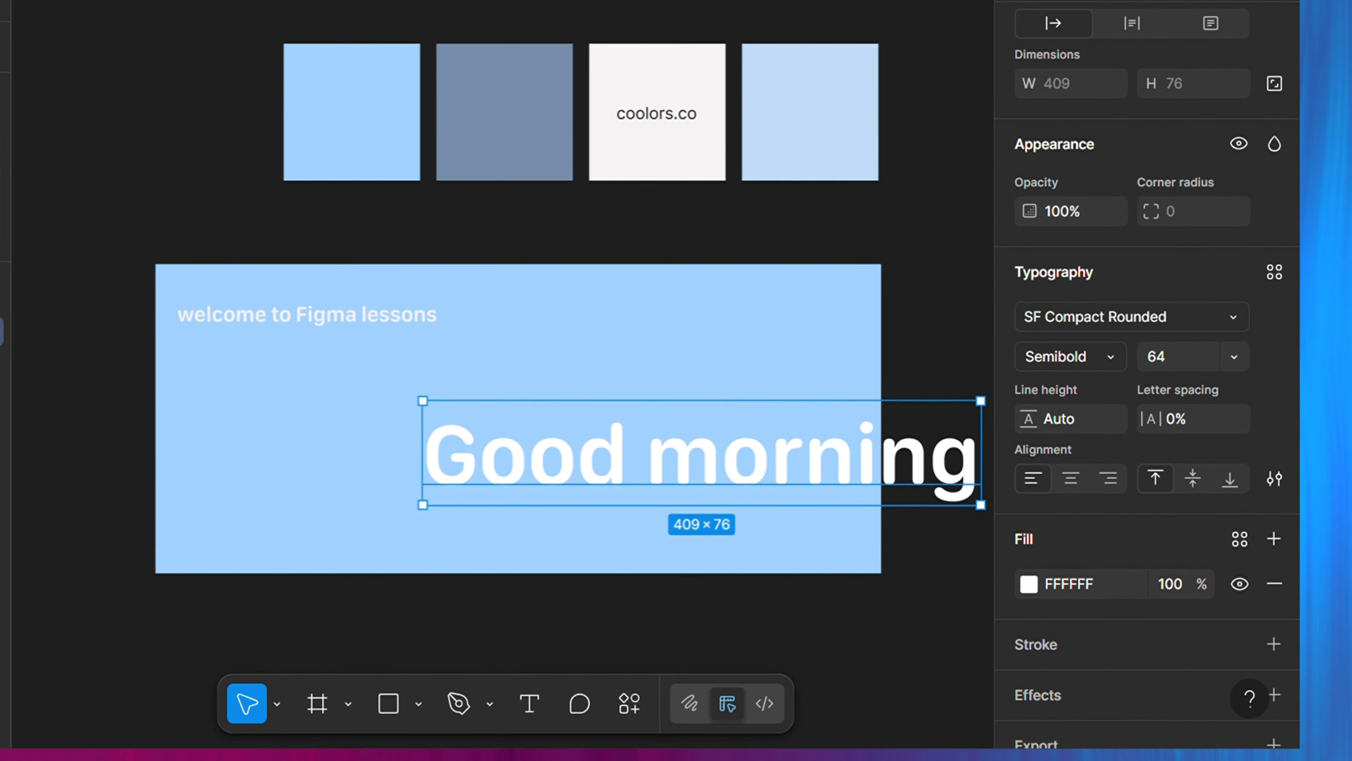
left_click_drag(702, 456, 531, 422)
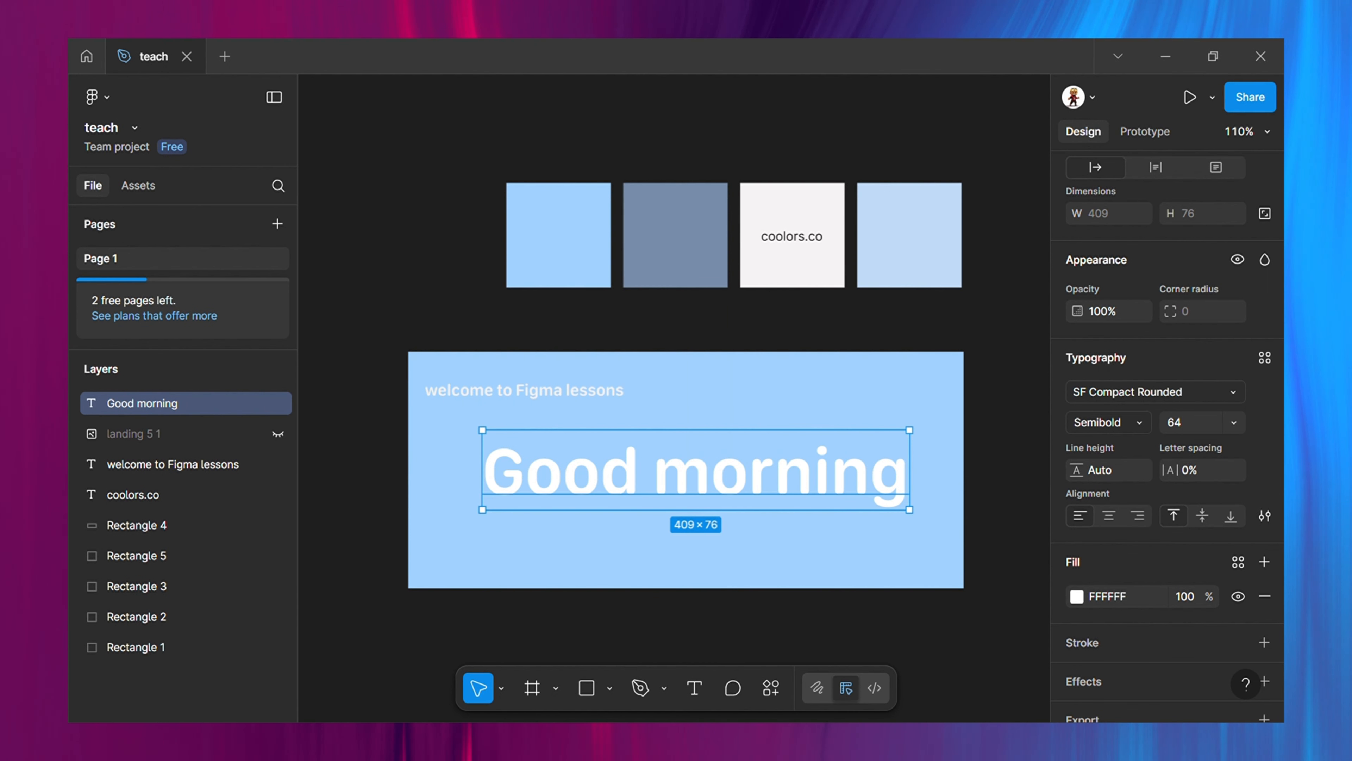
mouse_move(696, 470)
left_mouse_down()
mouse_move(675, 476)
mouse_move(687, 469)
left_mouse_up()
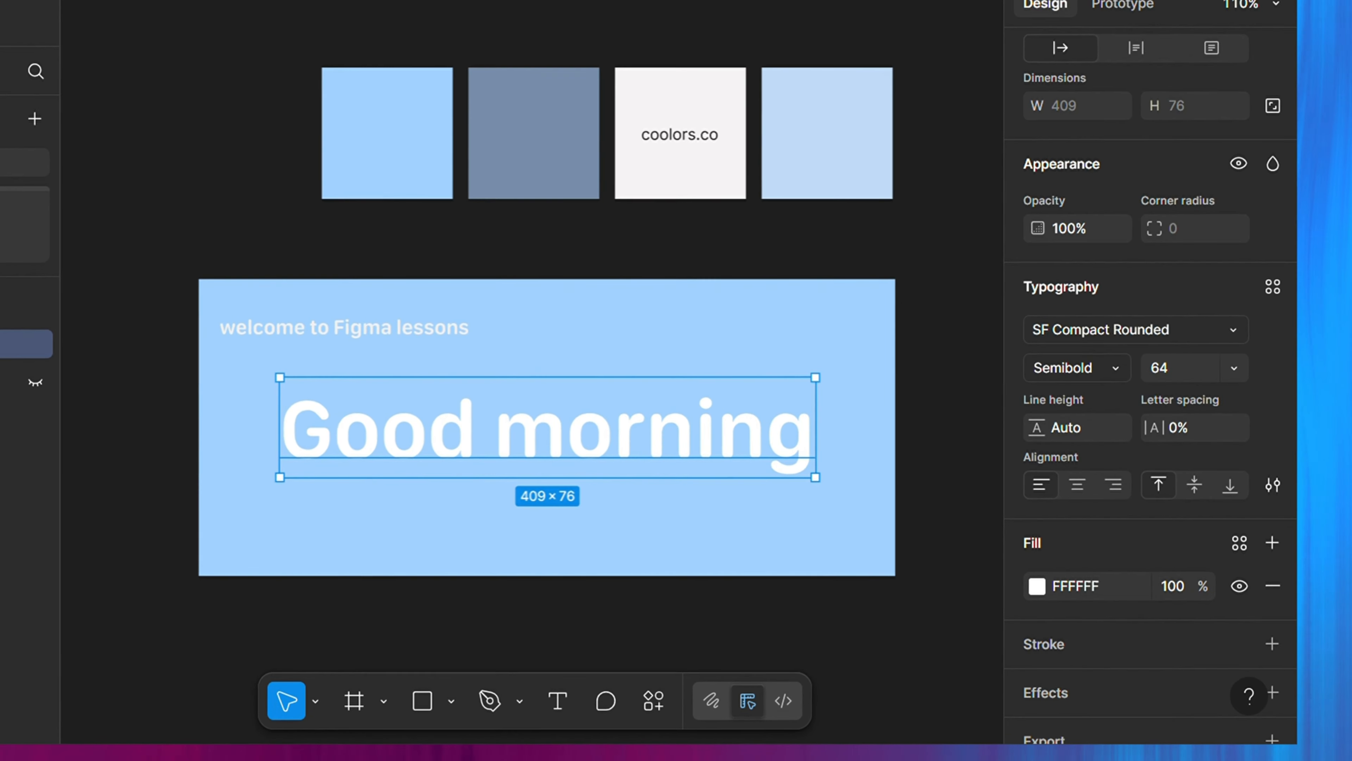
Set the line height of the "Good morning" text to 40.
left_click(1075, 428)
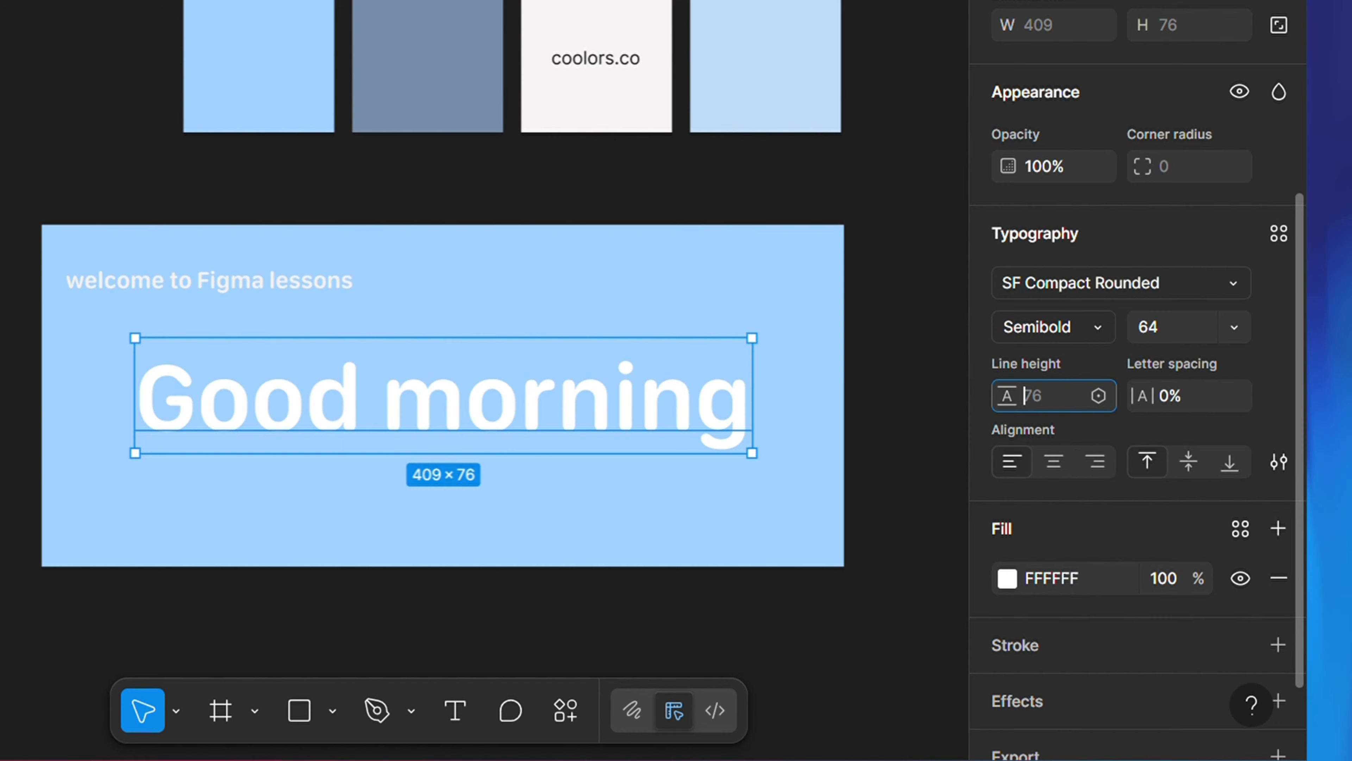
type("40")
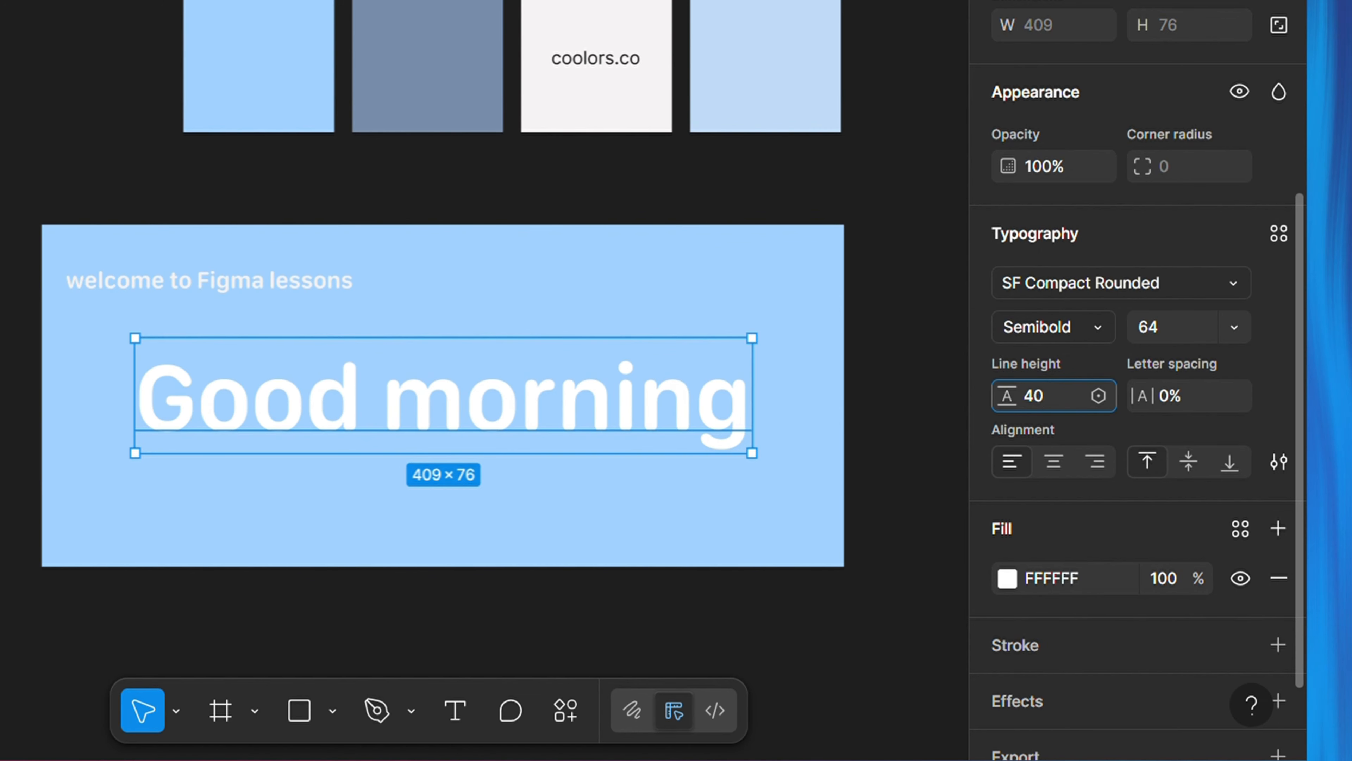
key("Return")
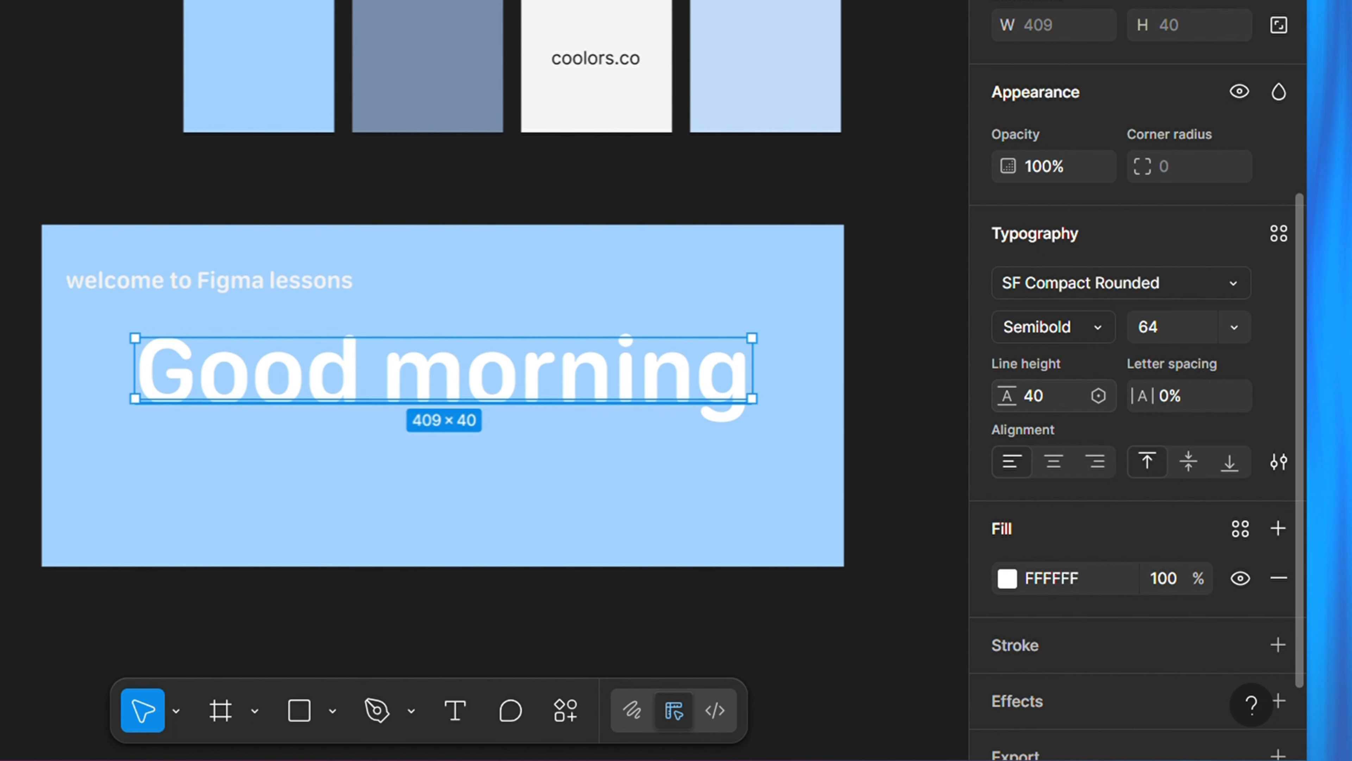
Extend the "Good morning" text with a second line reading "to you".
key("Return")
double_click(566, 373)
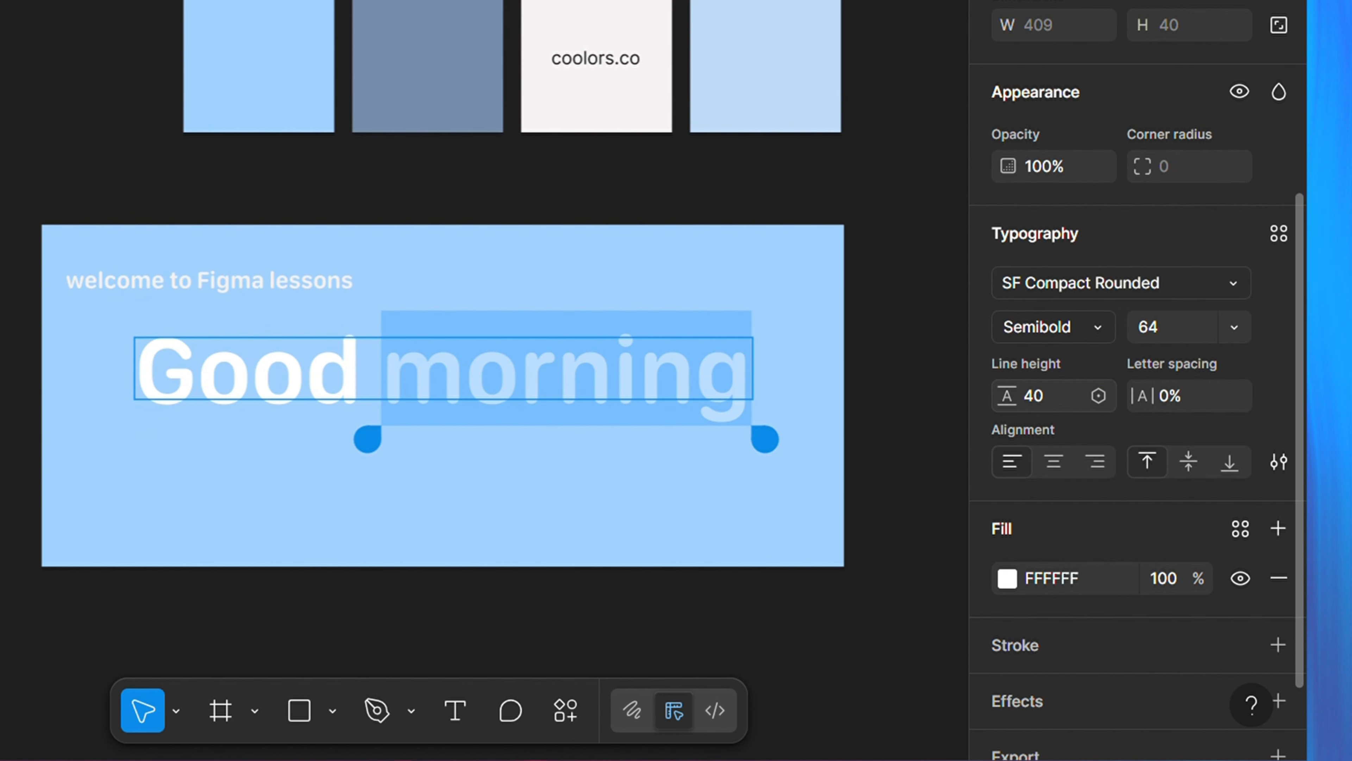
key("Escape")
key("Return")
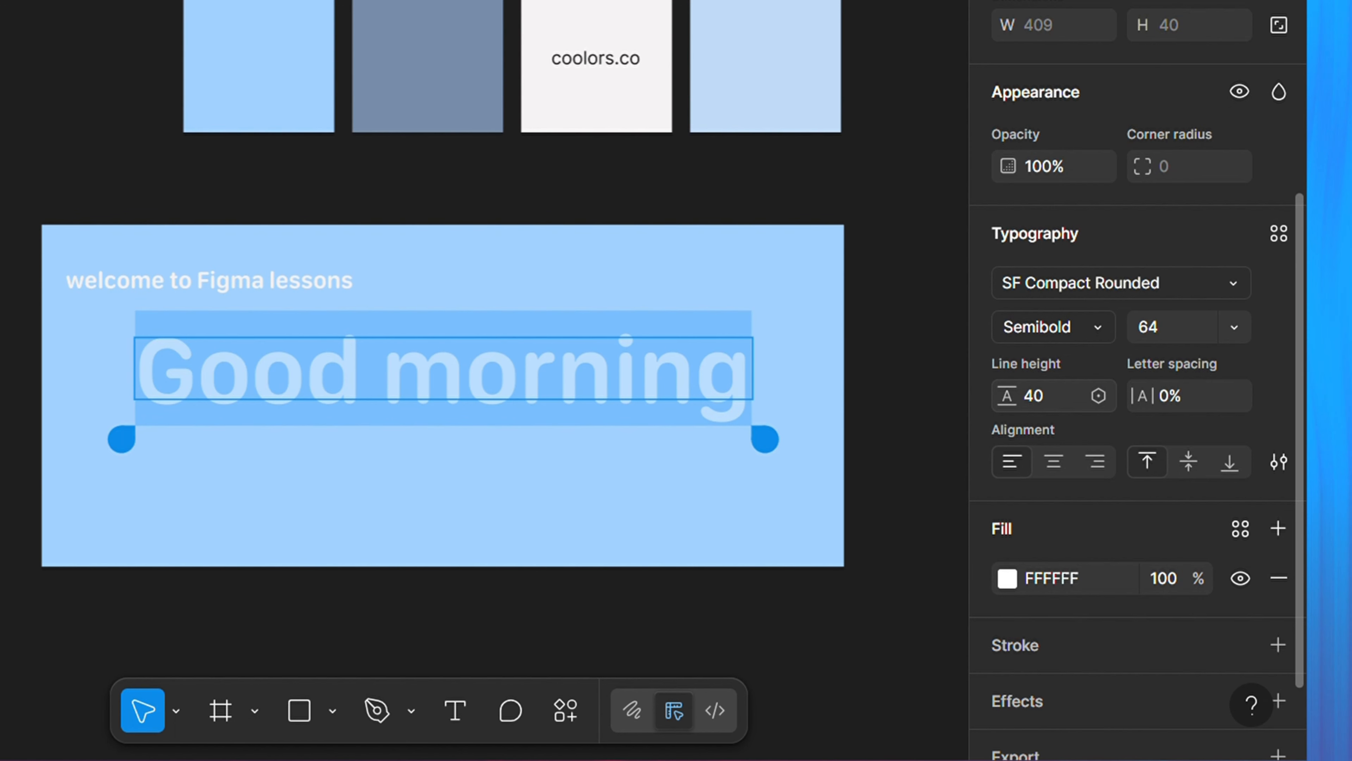
double_click(566, 373)
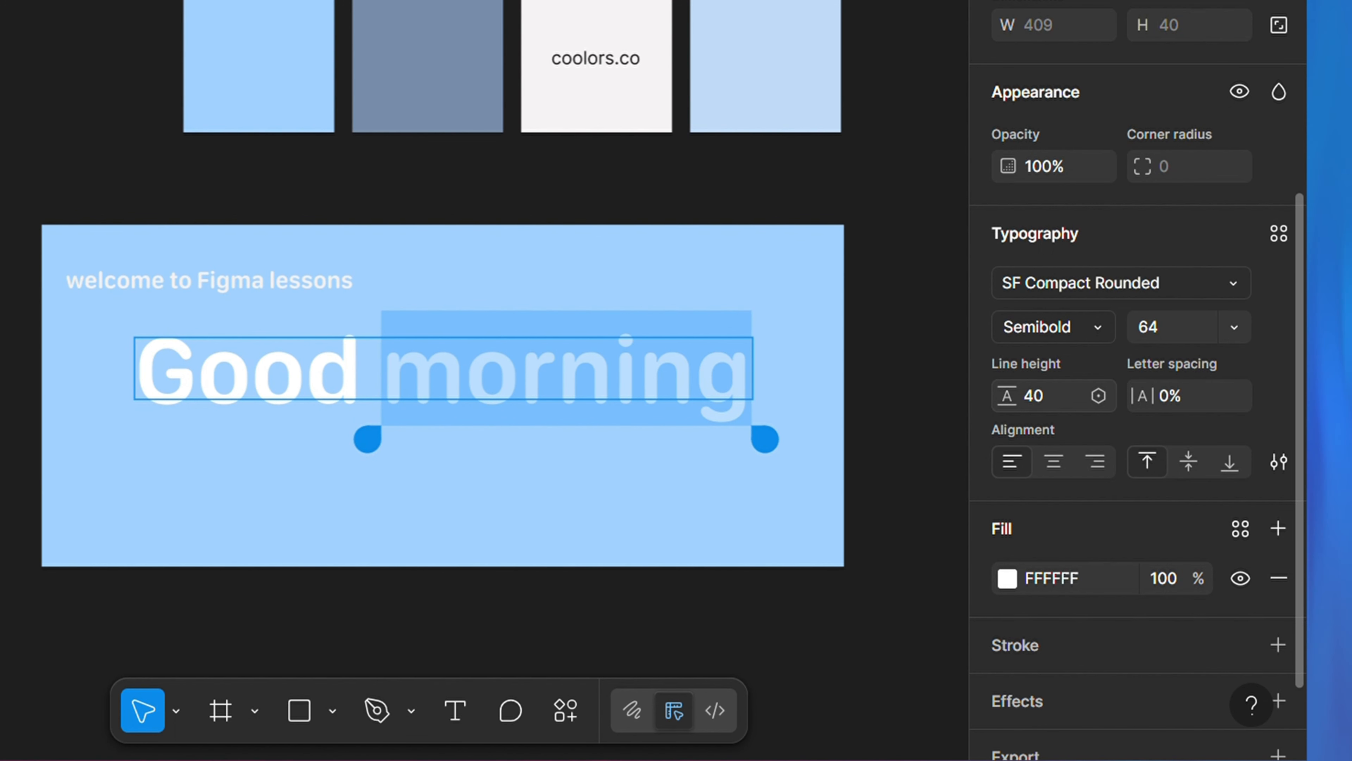
key("Right")
type("to you")
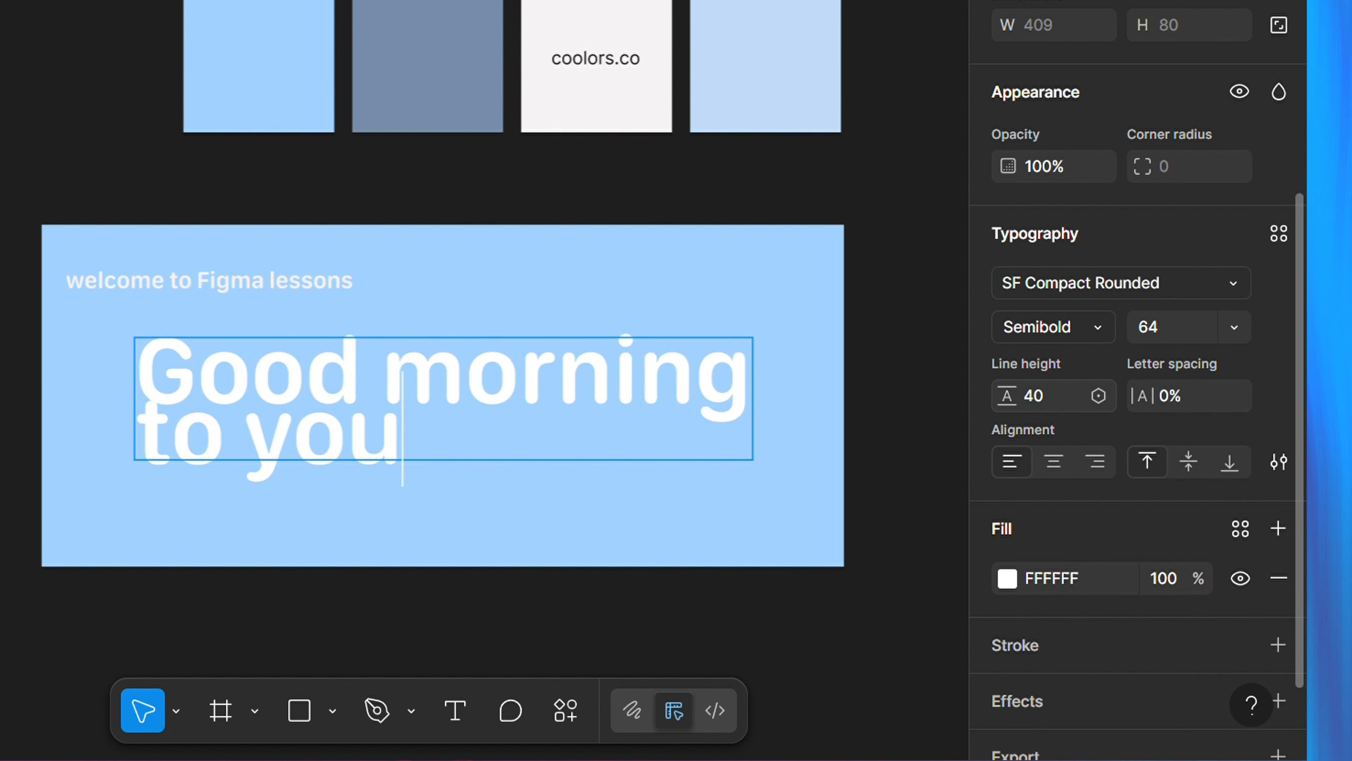
key("Escape")
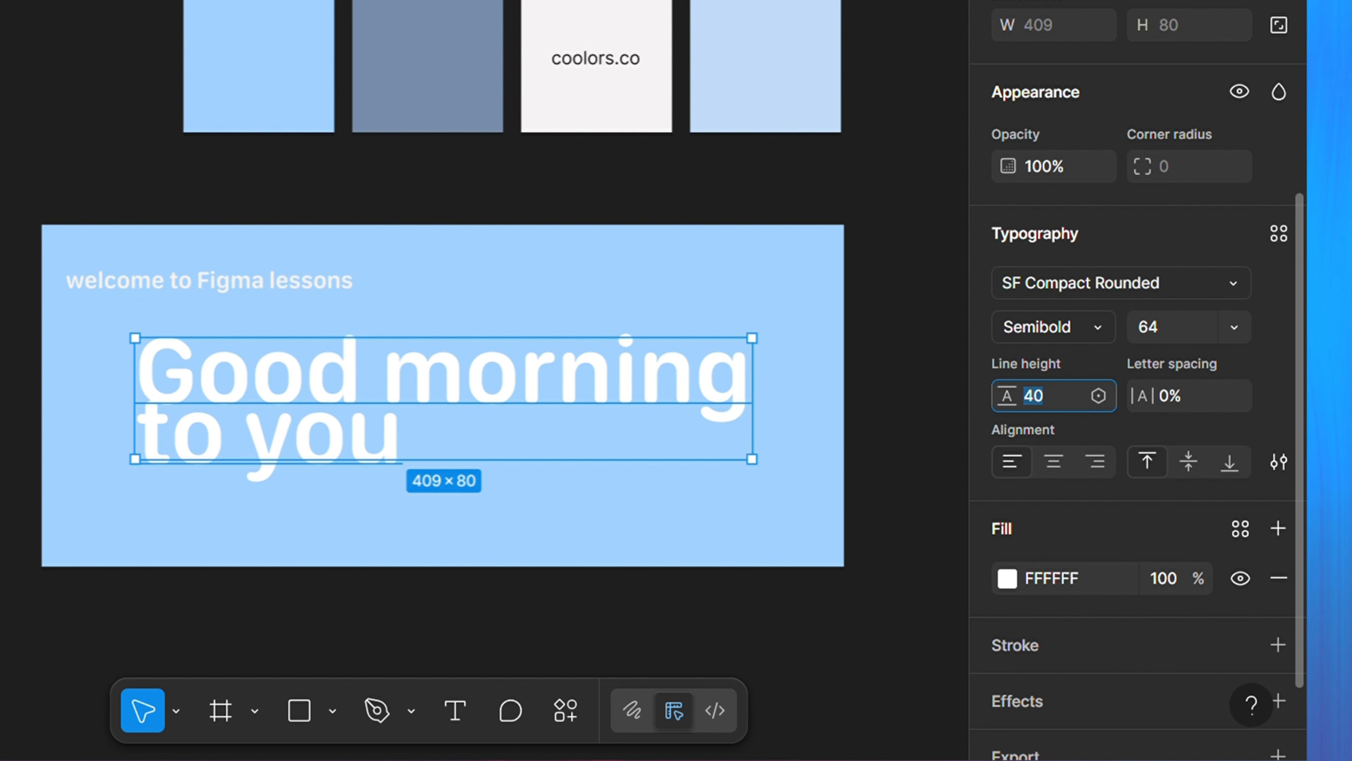
Try a line height of 80 on the two-line greeting and reset it to Auto.
type("80")
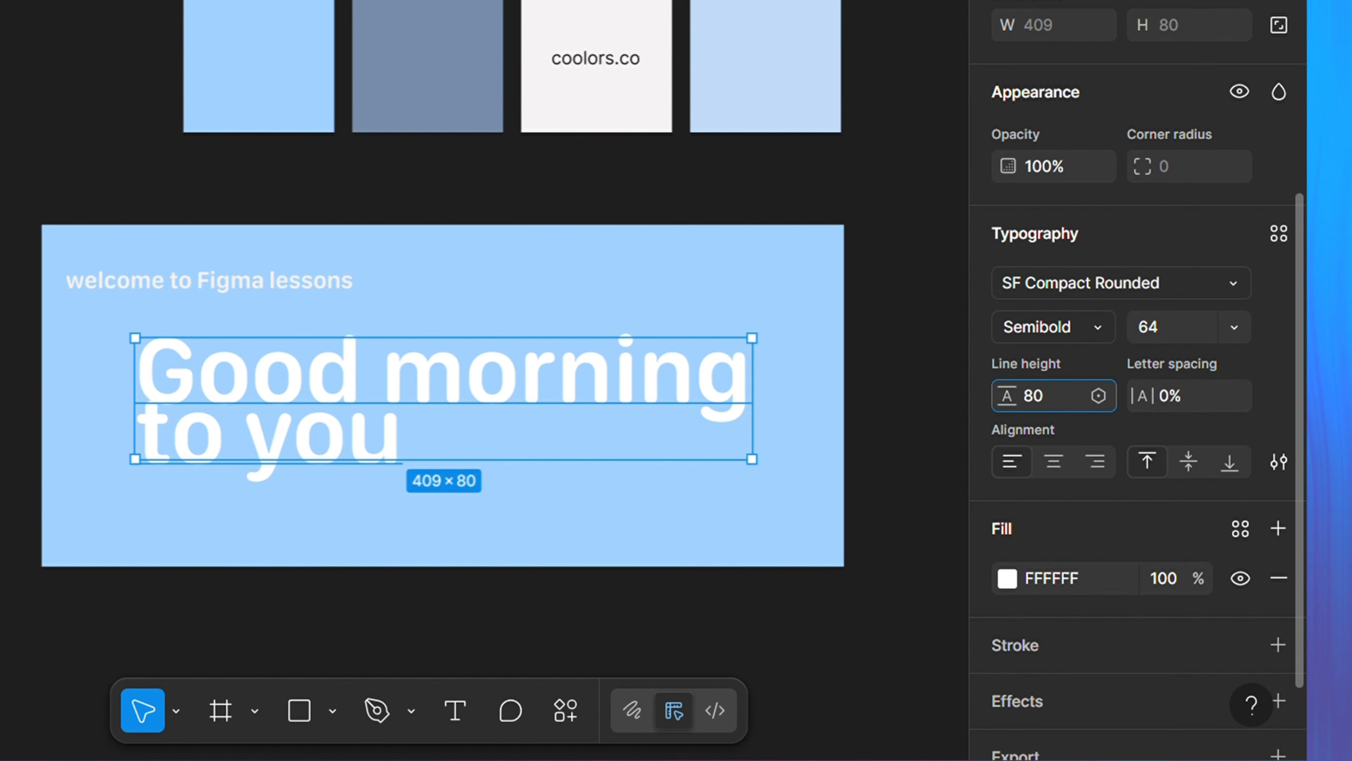
key("Return")
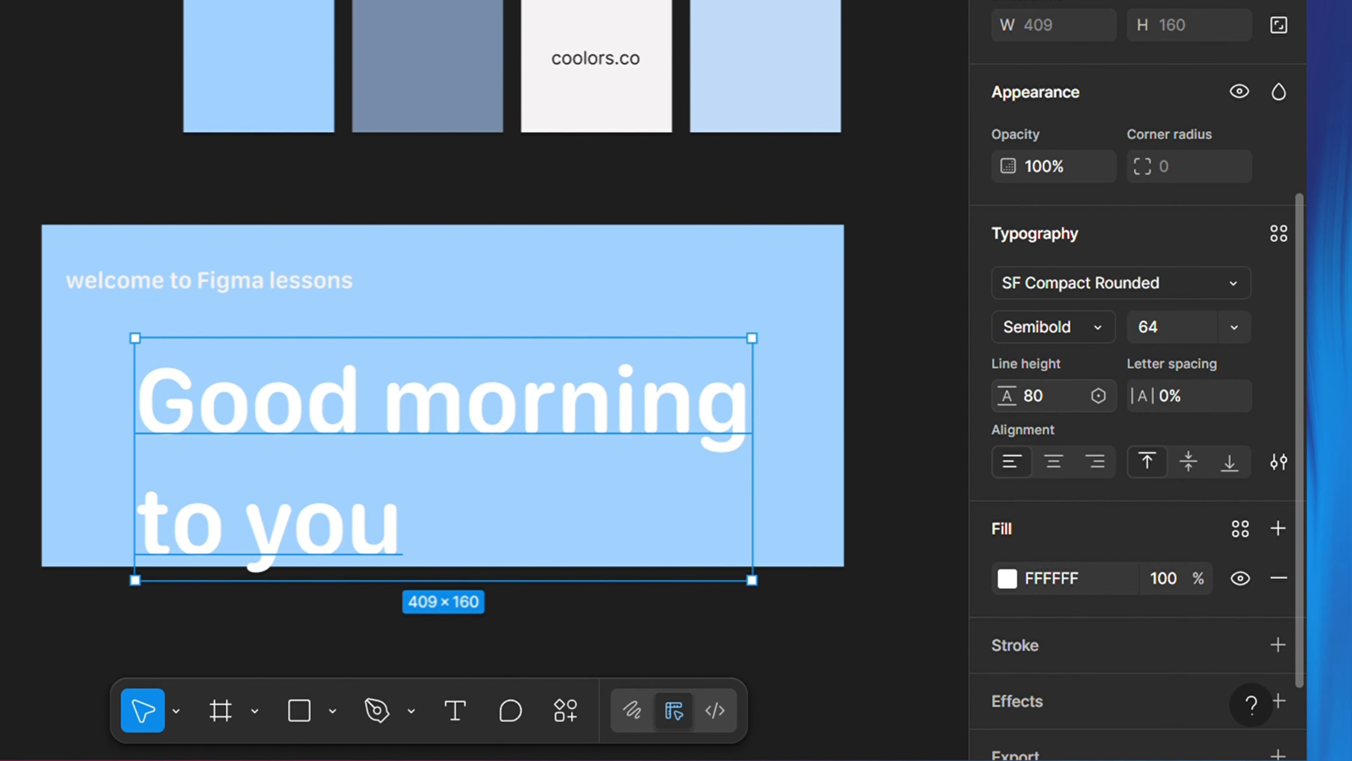
left_click(1034, 395)
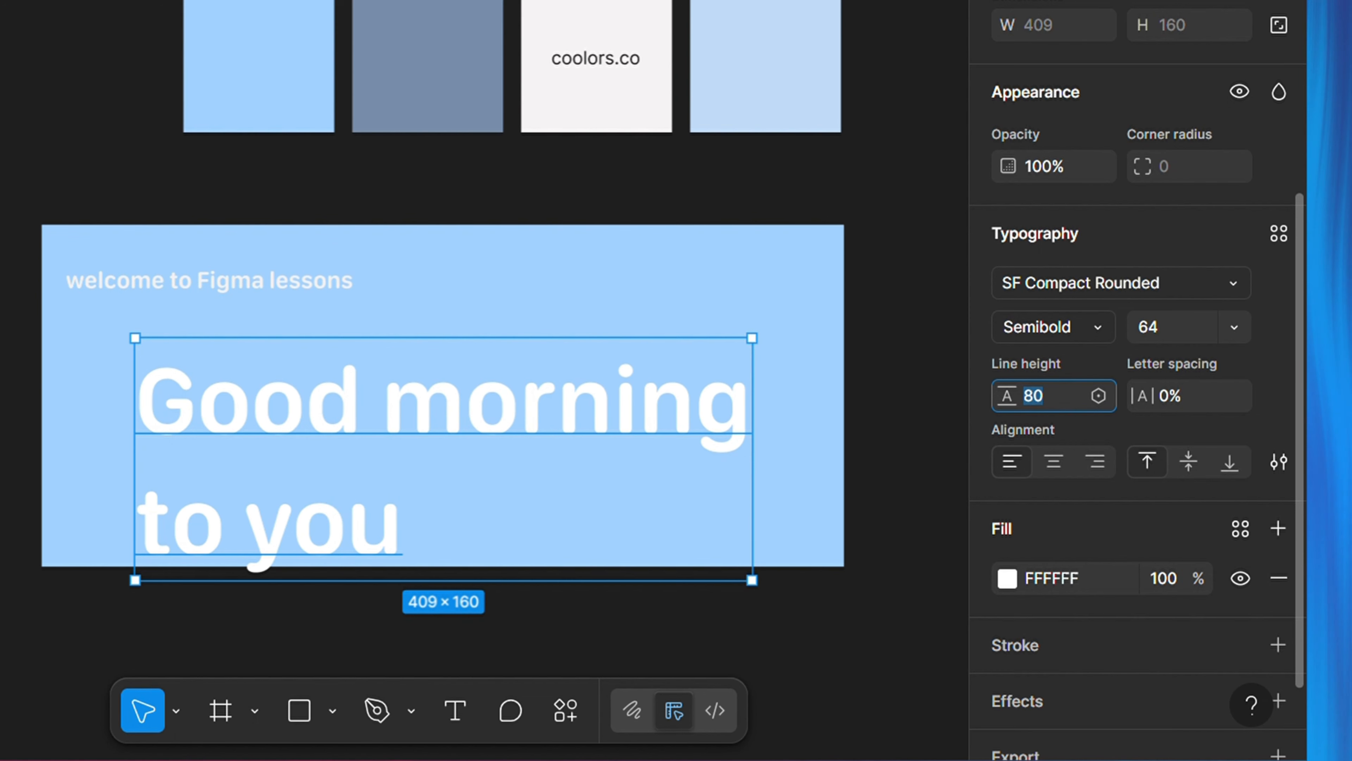
type("auto")
key("Return")
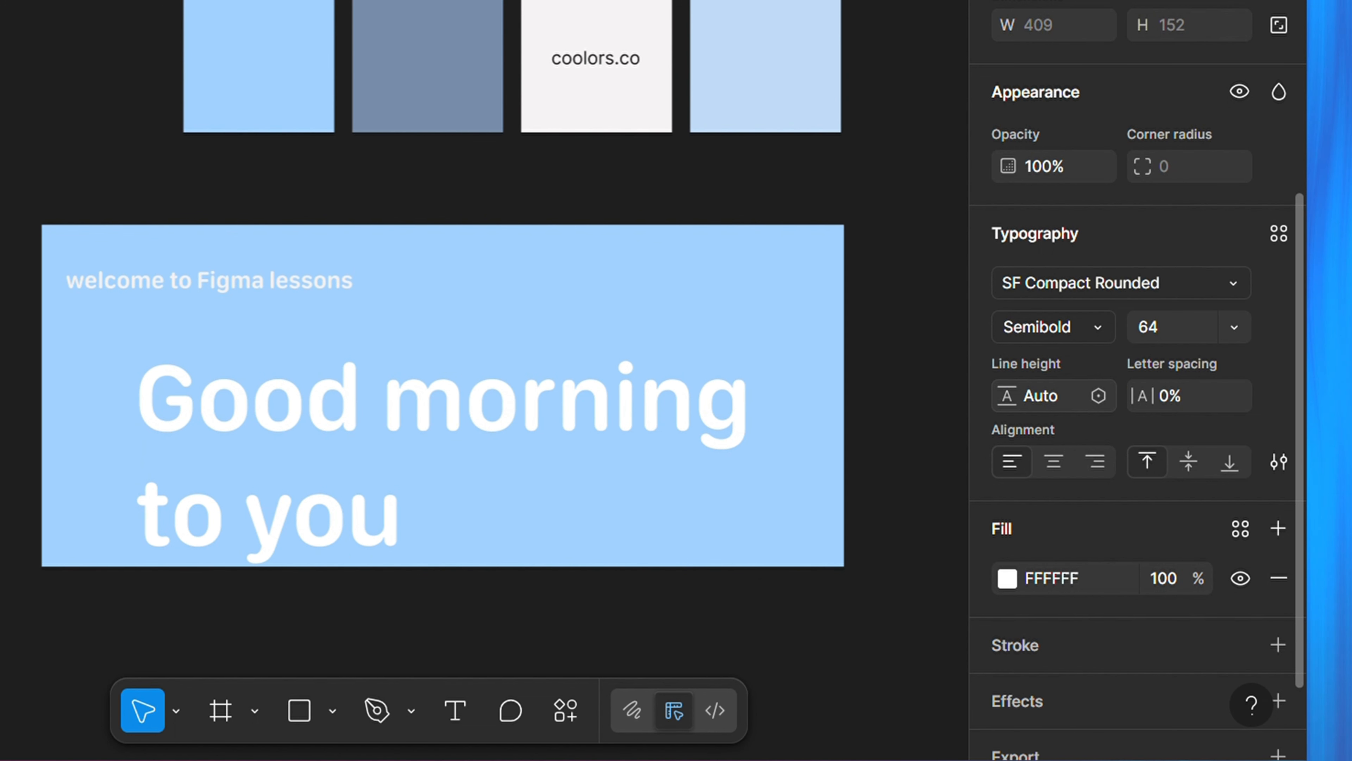
Set the line height of the two-line greeting to 72.
left_click(1041, 396)
type("72")
key("Return")
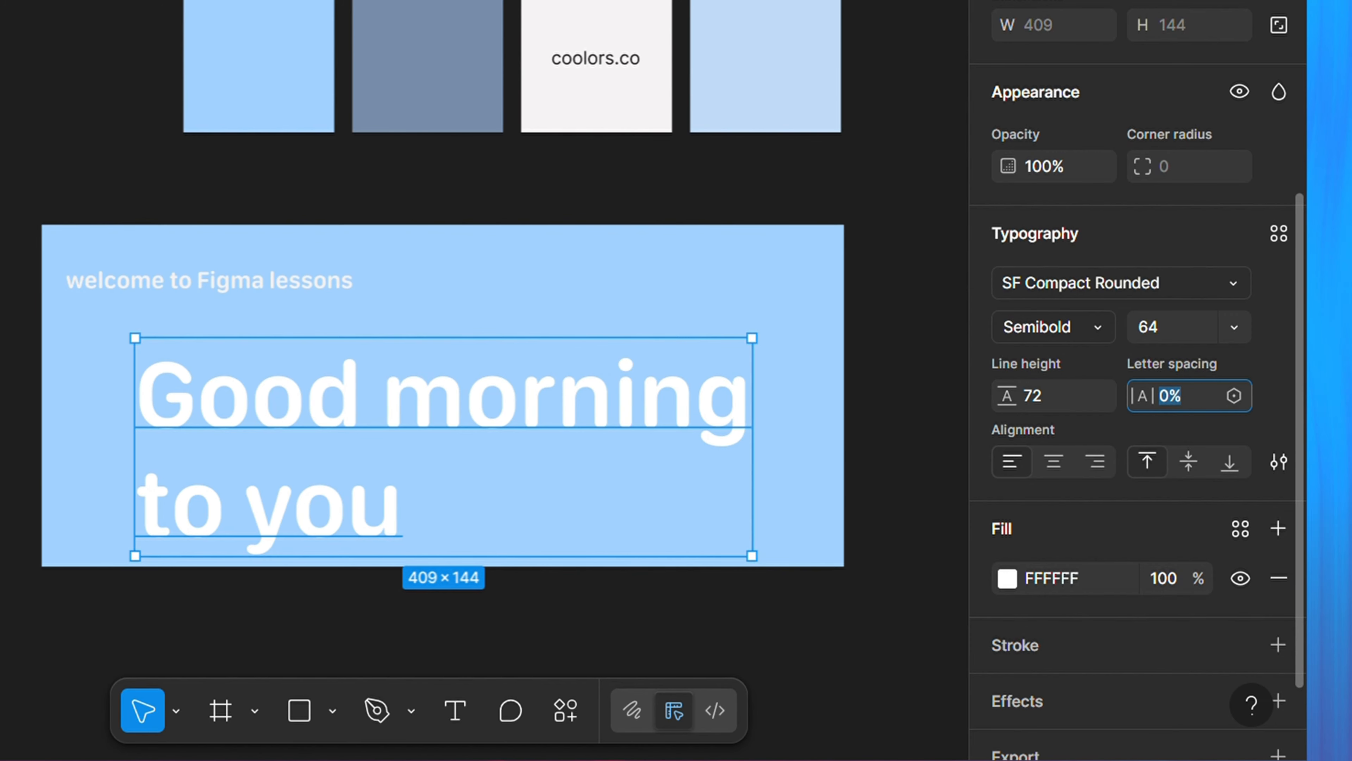
Try 4% letter spacing on the greeting, set it to -0.32% instead, and center-align the text.
key("Return")
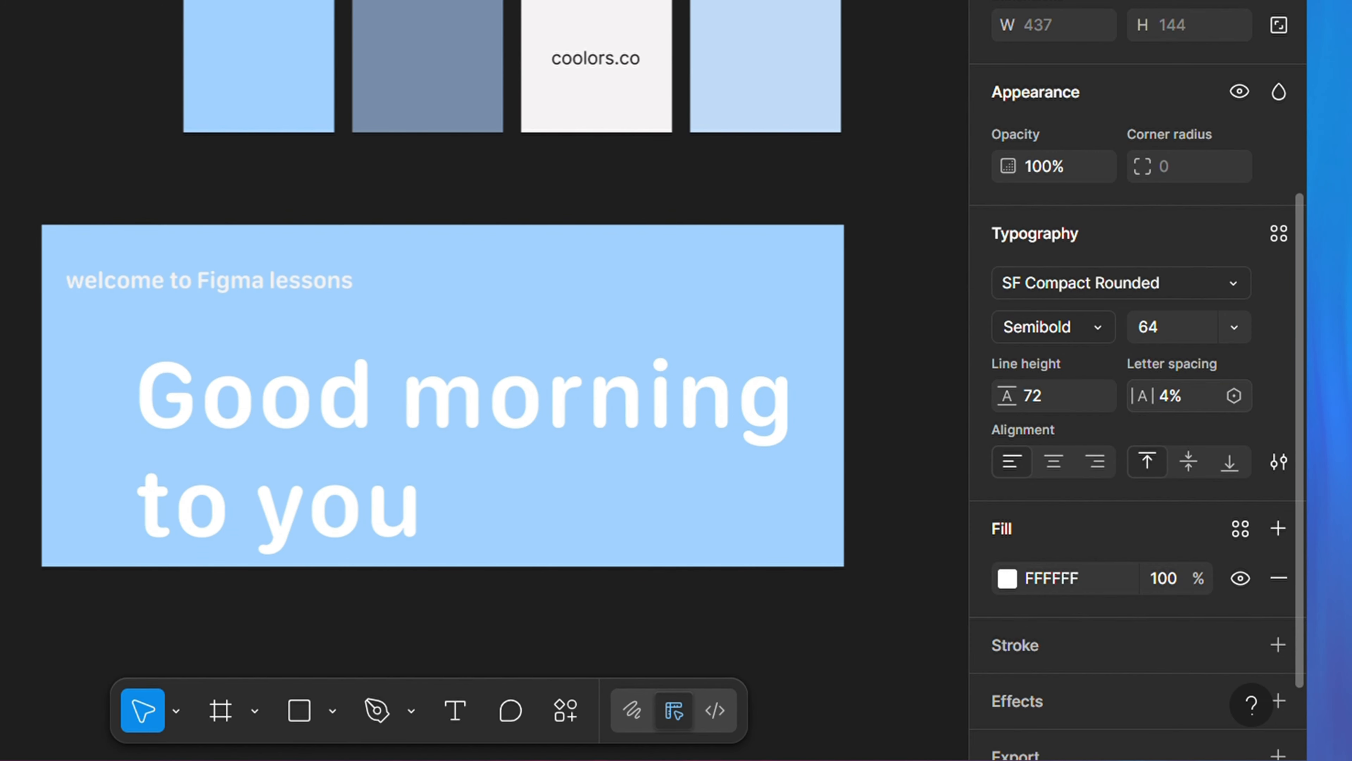
left_click(1171, 396)
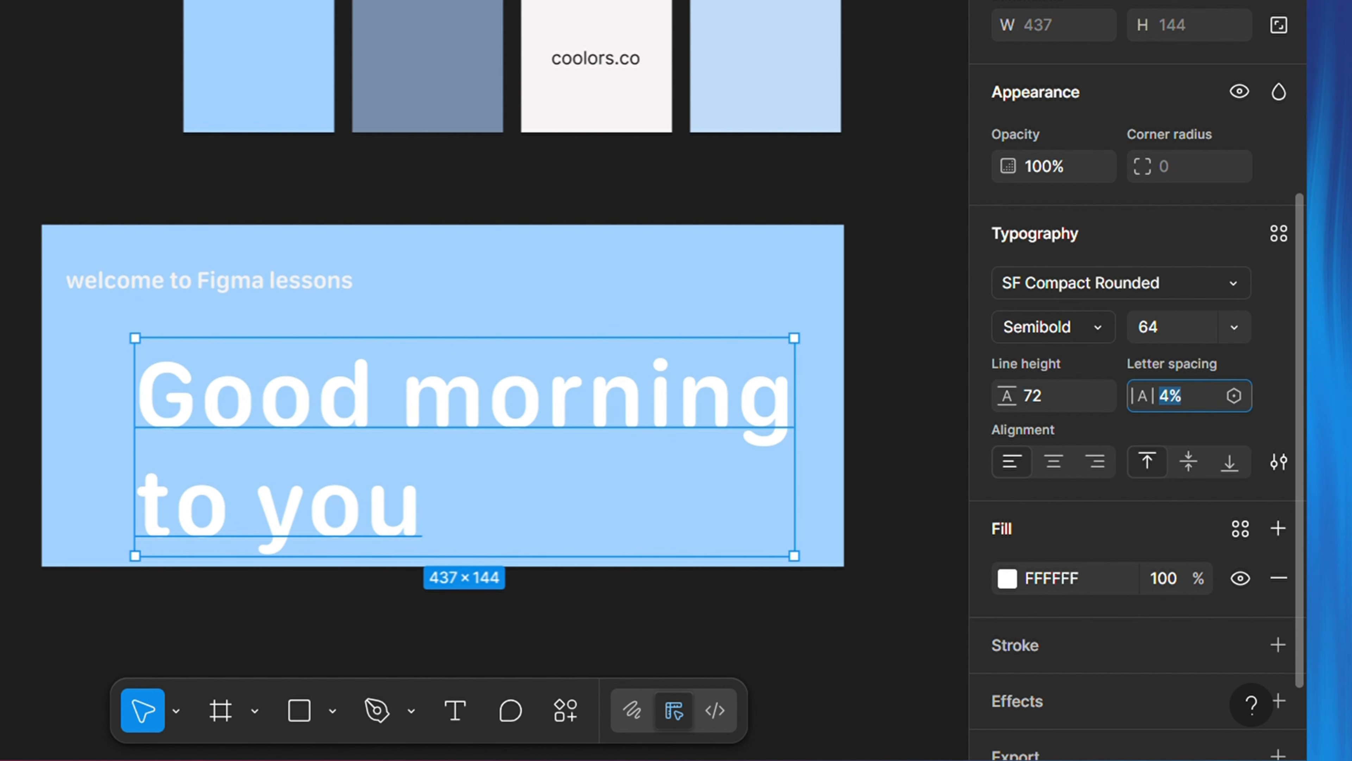
type("-0.32")
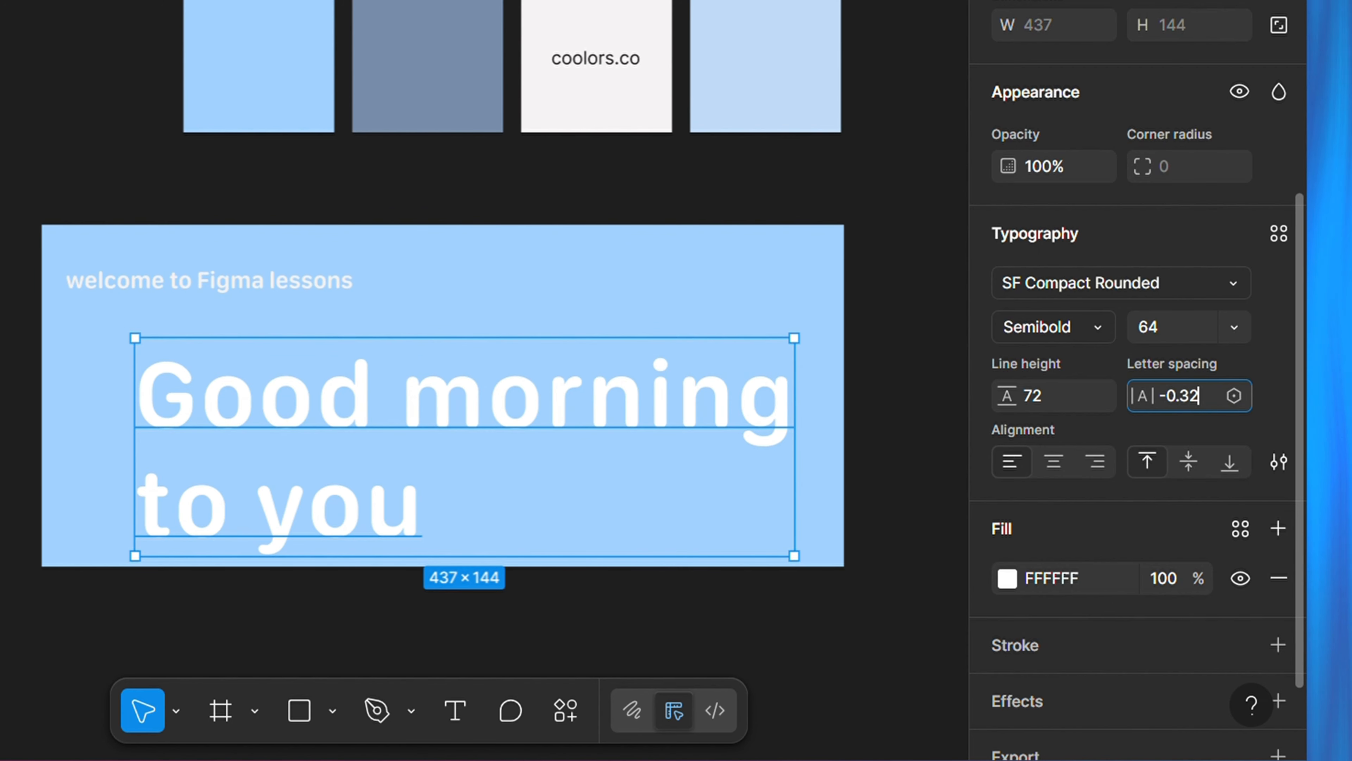
key("Return")
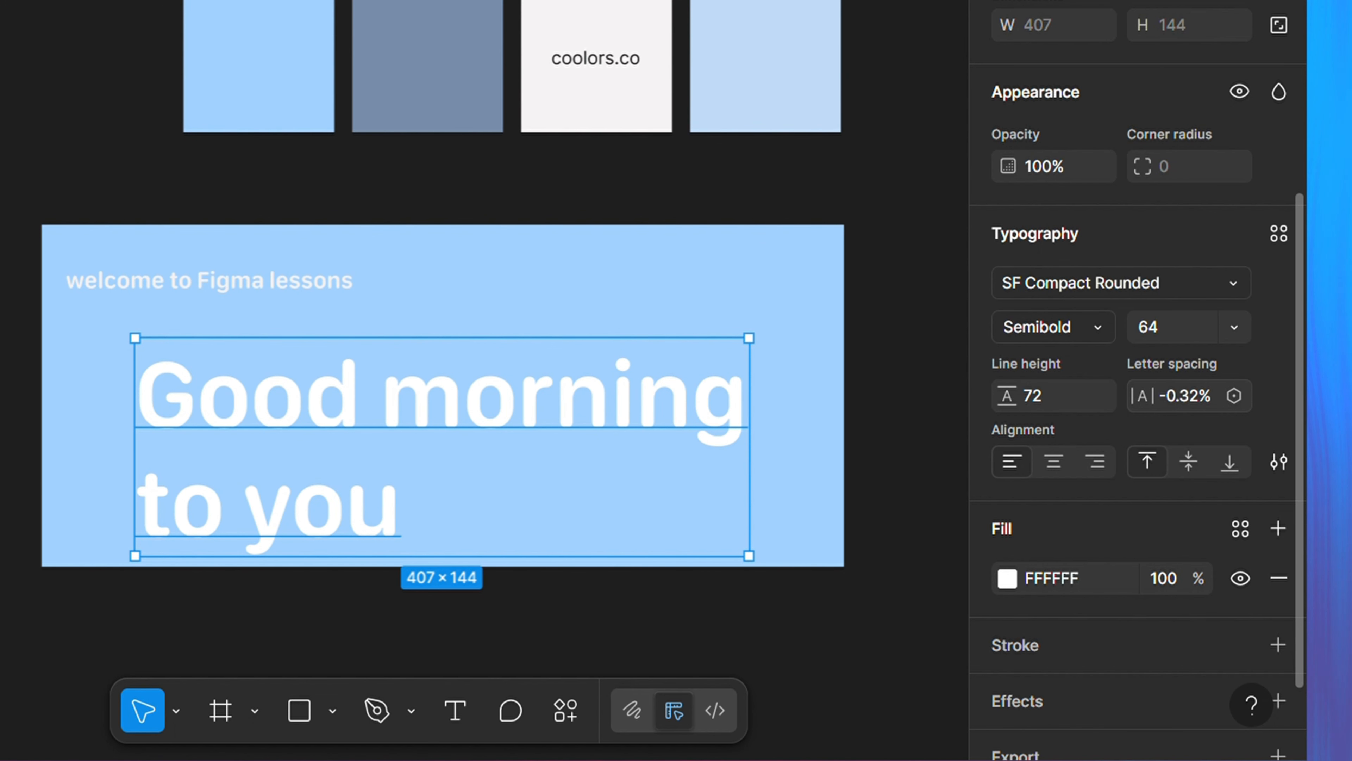
left_click(1053, 461)
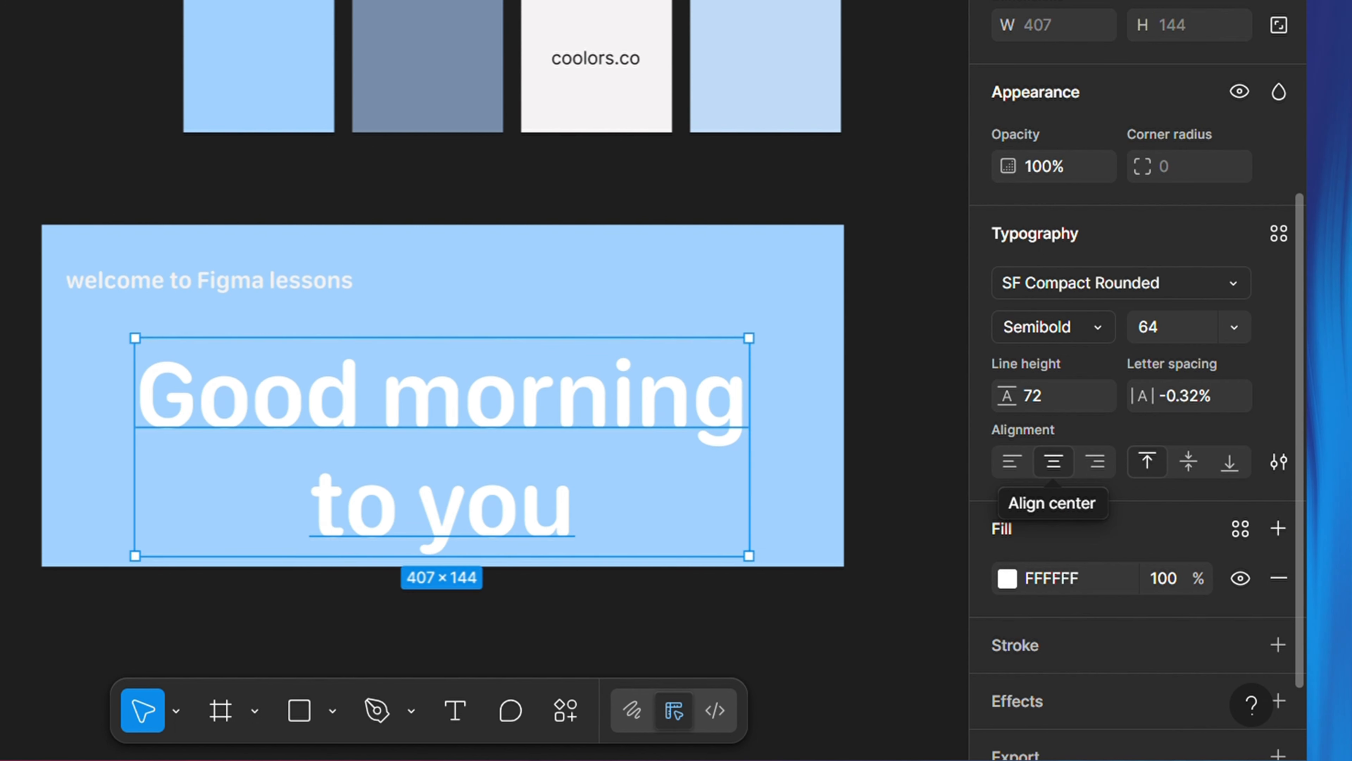
Left-align the "Good morning to you" text and view its advanced type settings.
left_click(1011, 462)
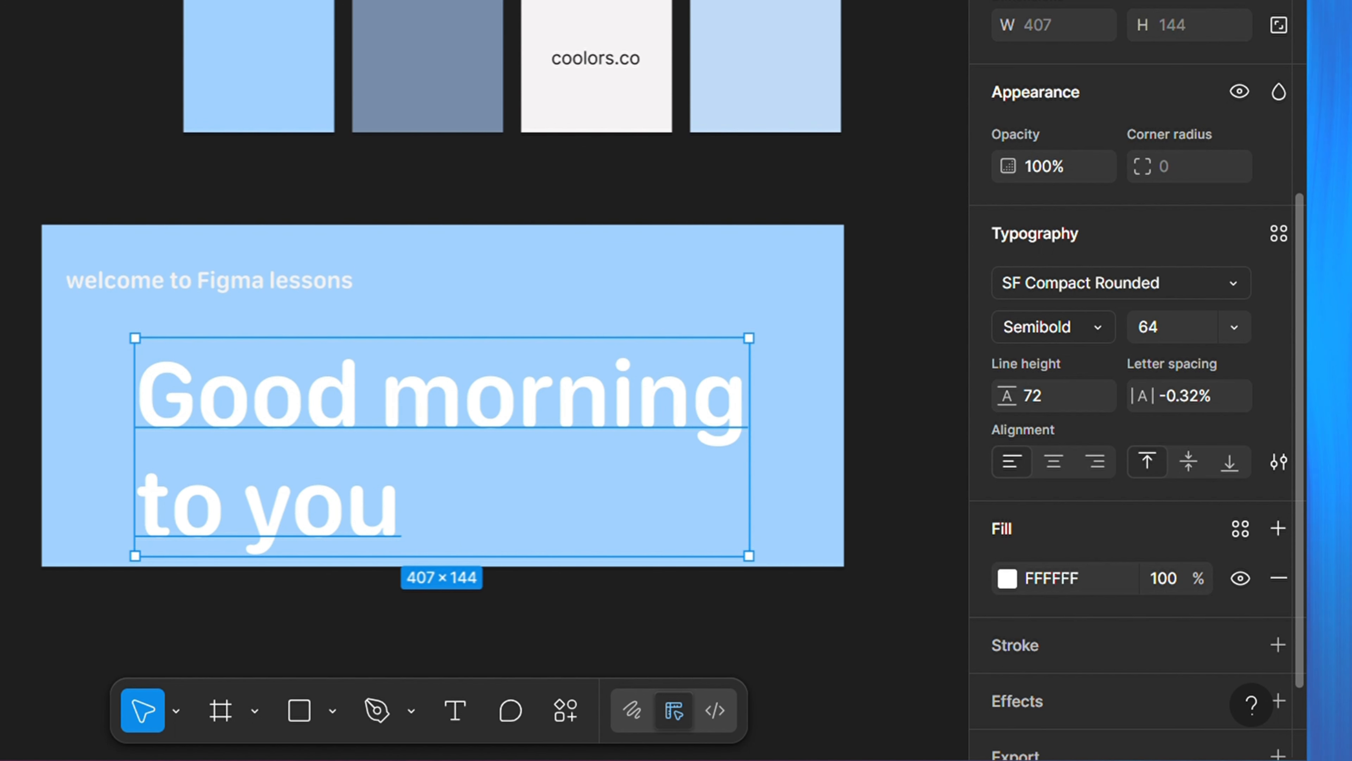
left_click(1278, 461)
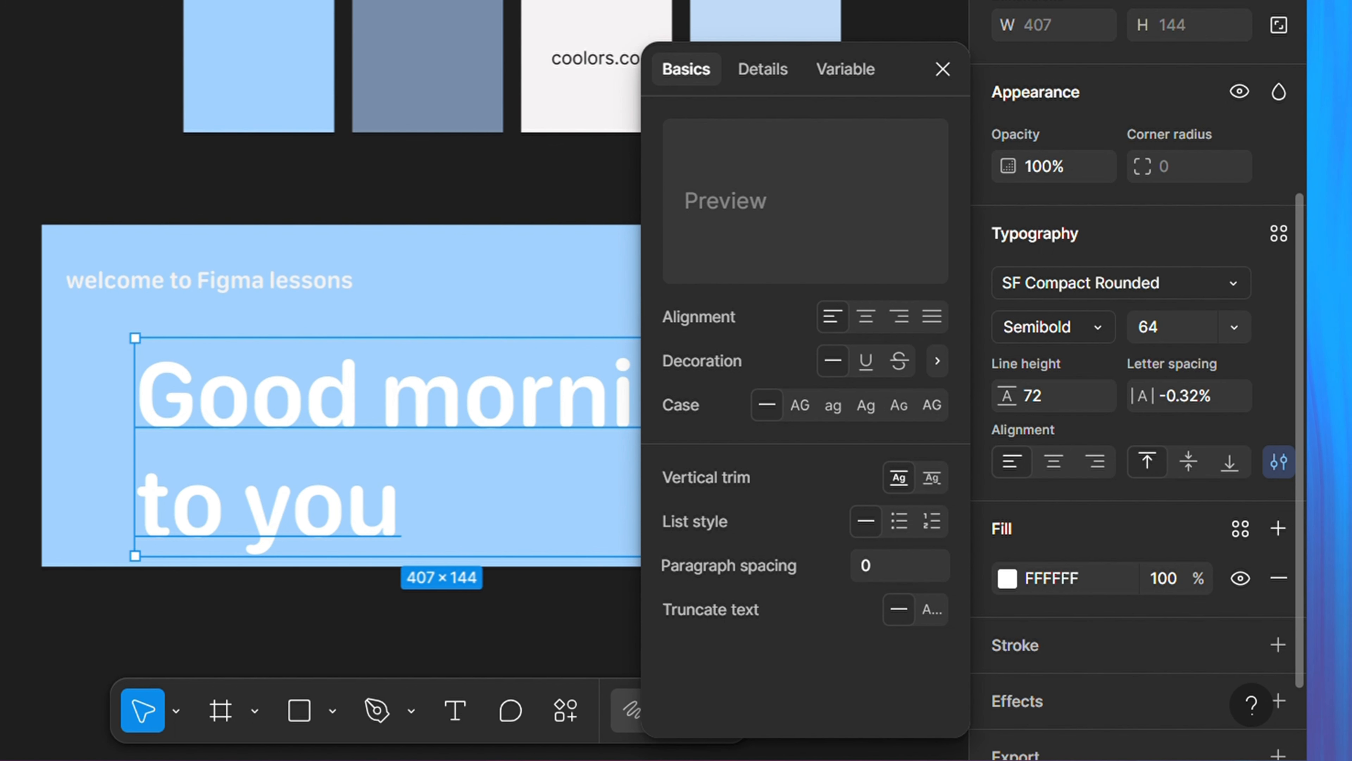
key("Escape")
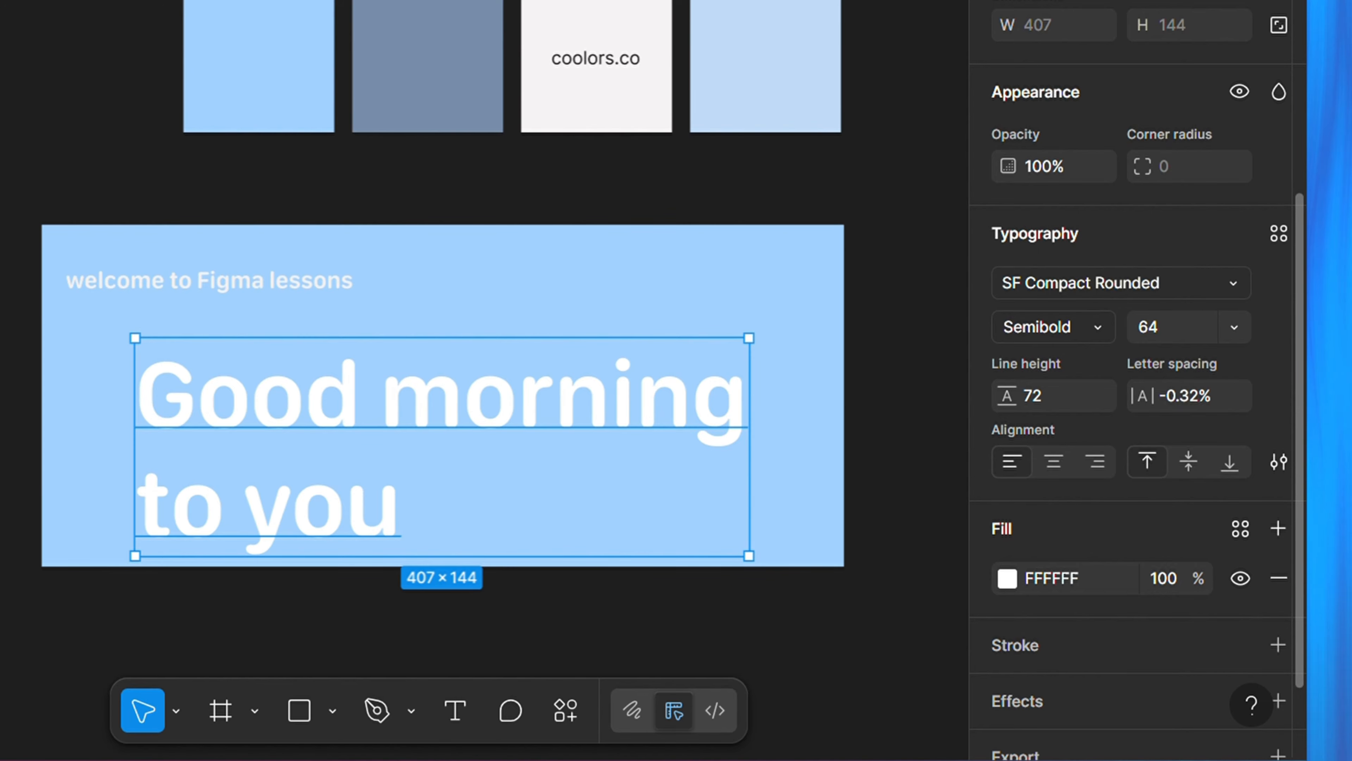
left_click(1279, 233)
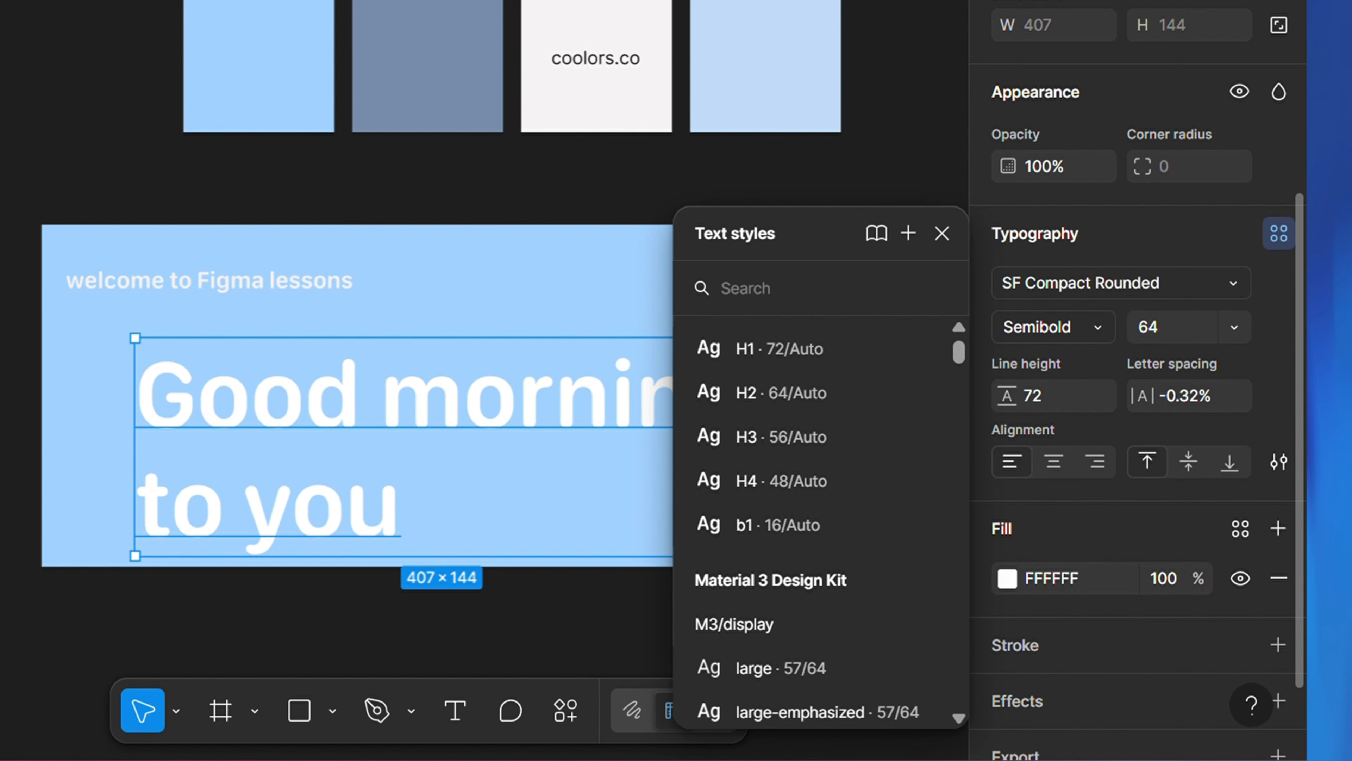
left_click(908, 233)
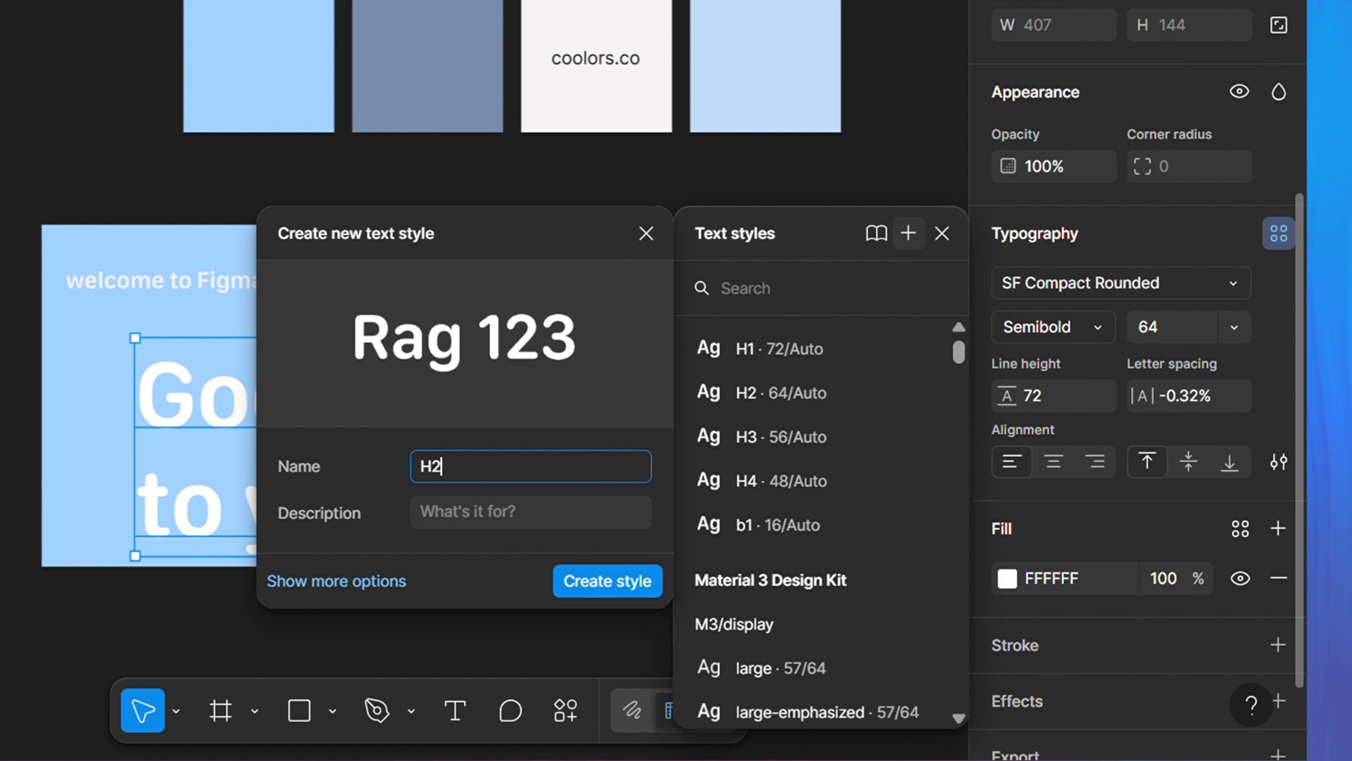
key("BackSpace")
type("1")
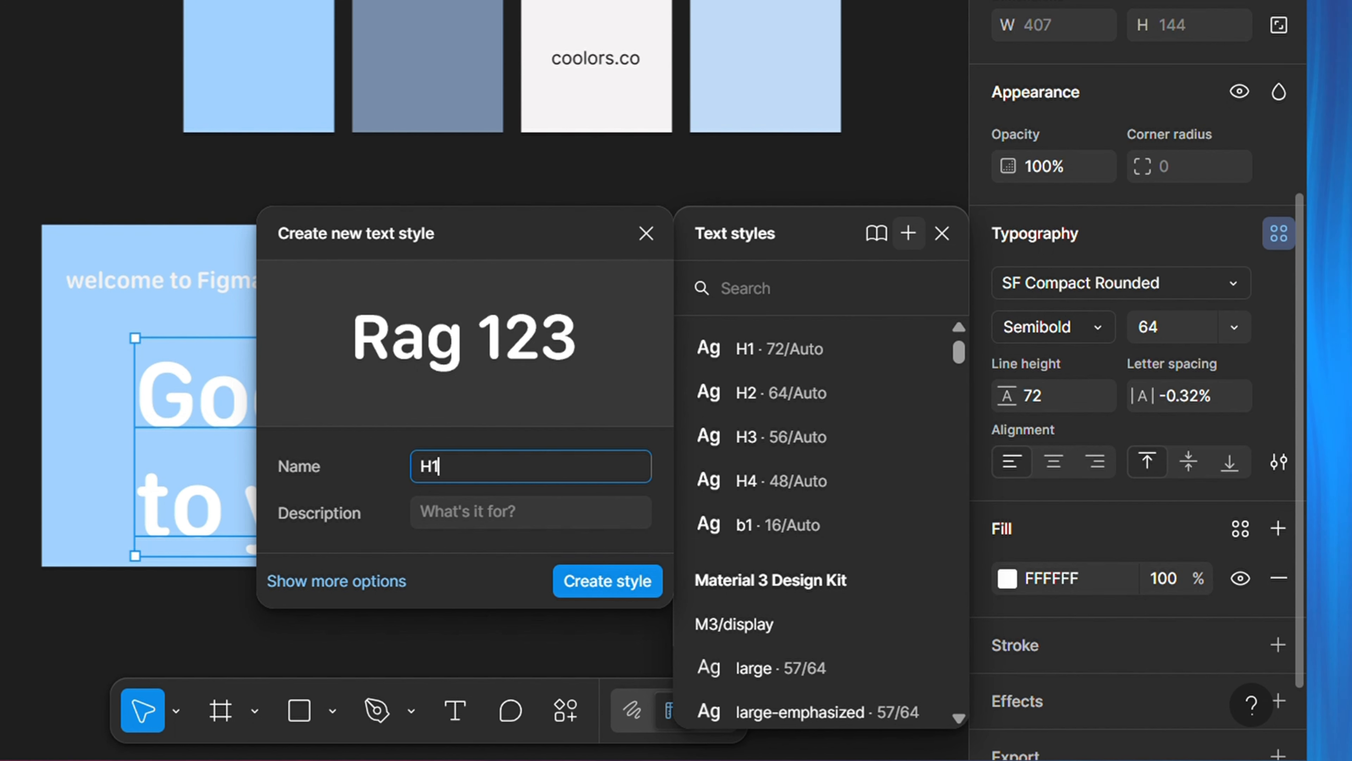
left_click(479, 512)
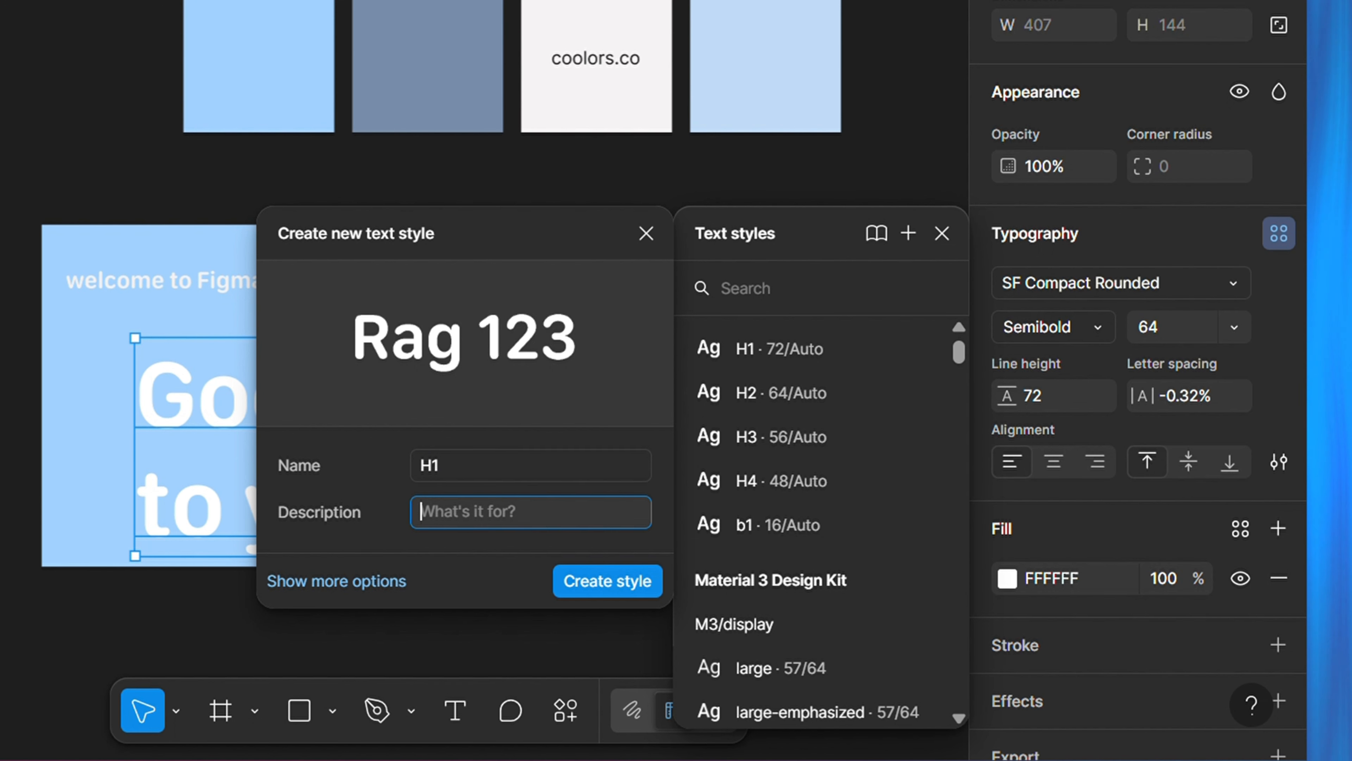
left_click(438, 478)
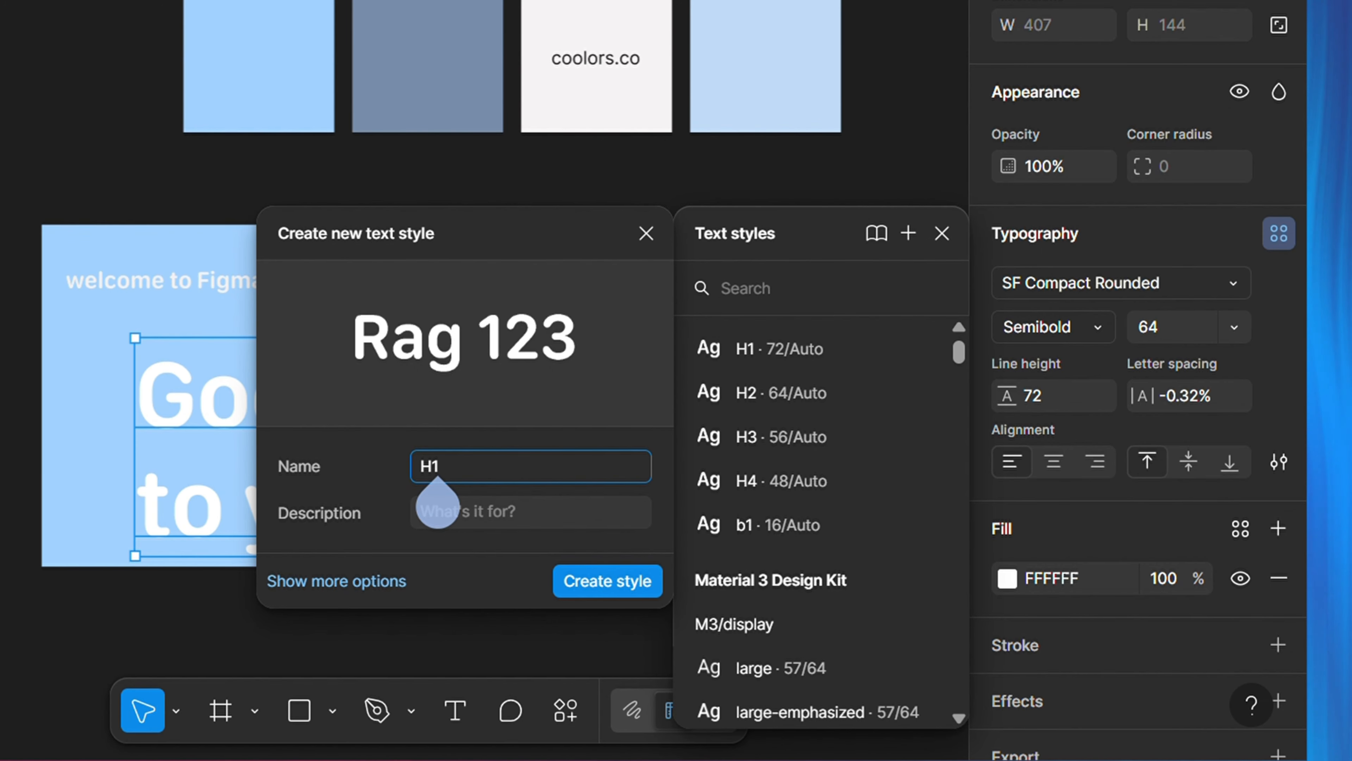
key("Escape")
key("Escape")
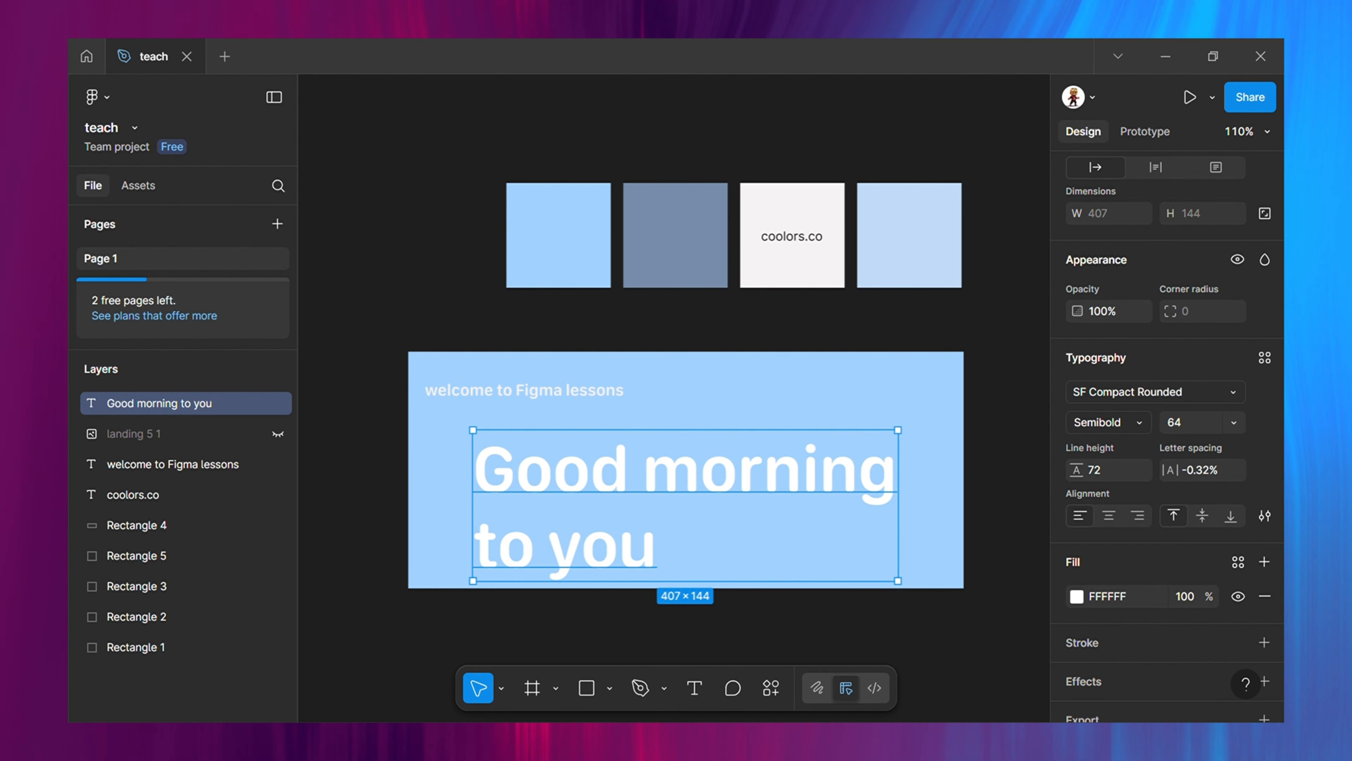
key("Escape")
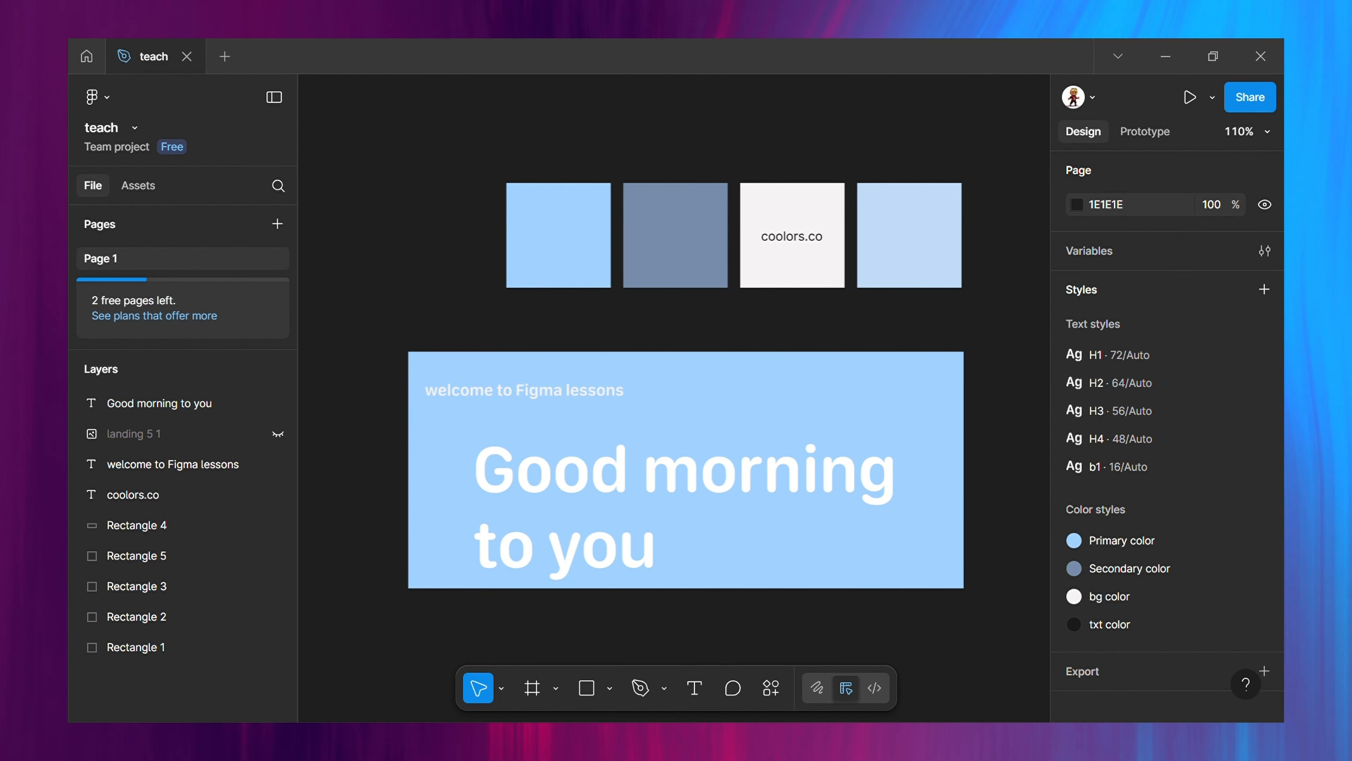
Move the "welcome to Figma lessons" text so it is horizontally centered above the greeting.
left_click(524, 390)
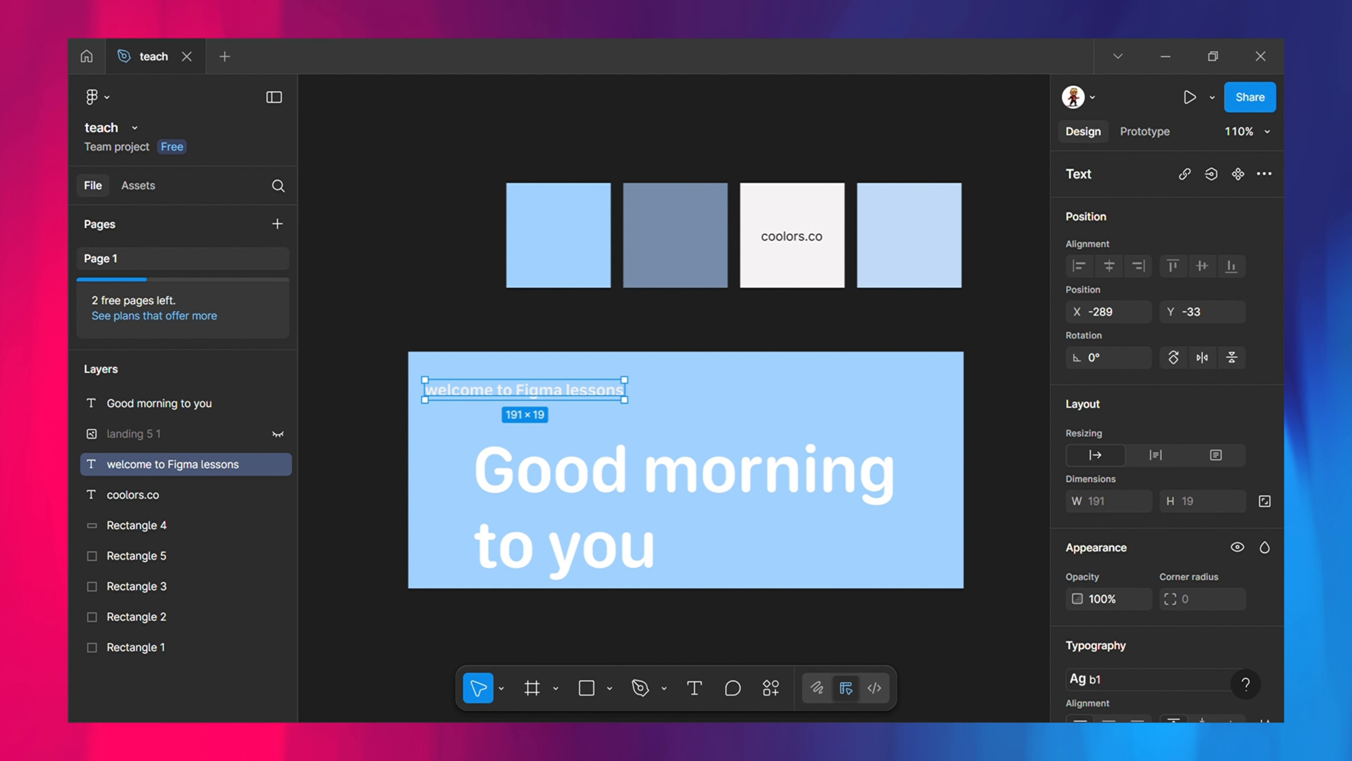
left_click_drag(524, 390, 686, 394)
left_click(686, 479)
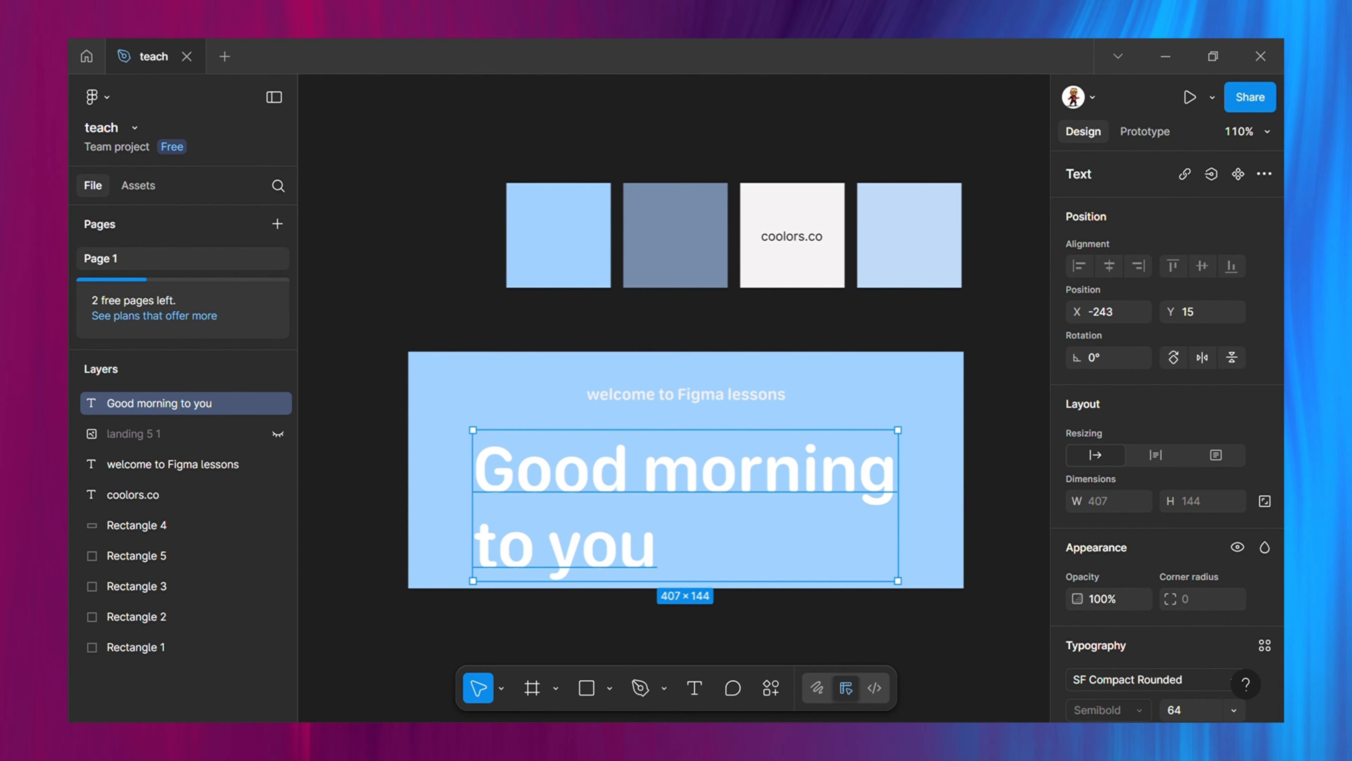
left_click(687, 416)
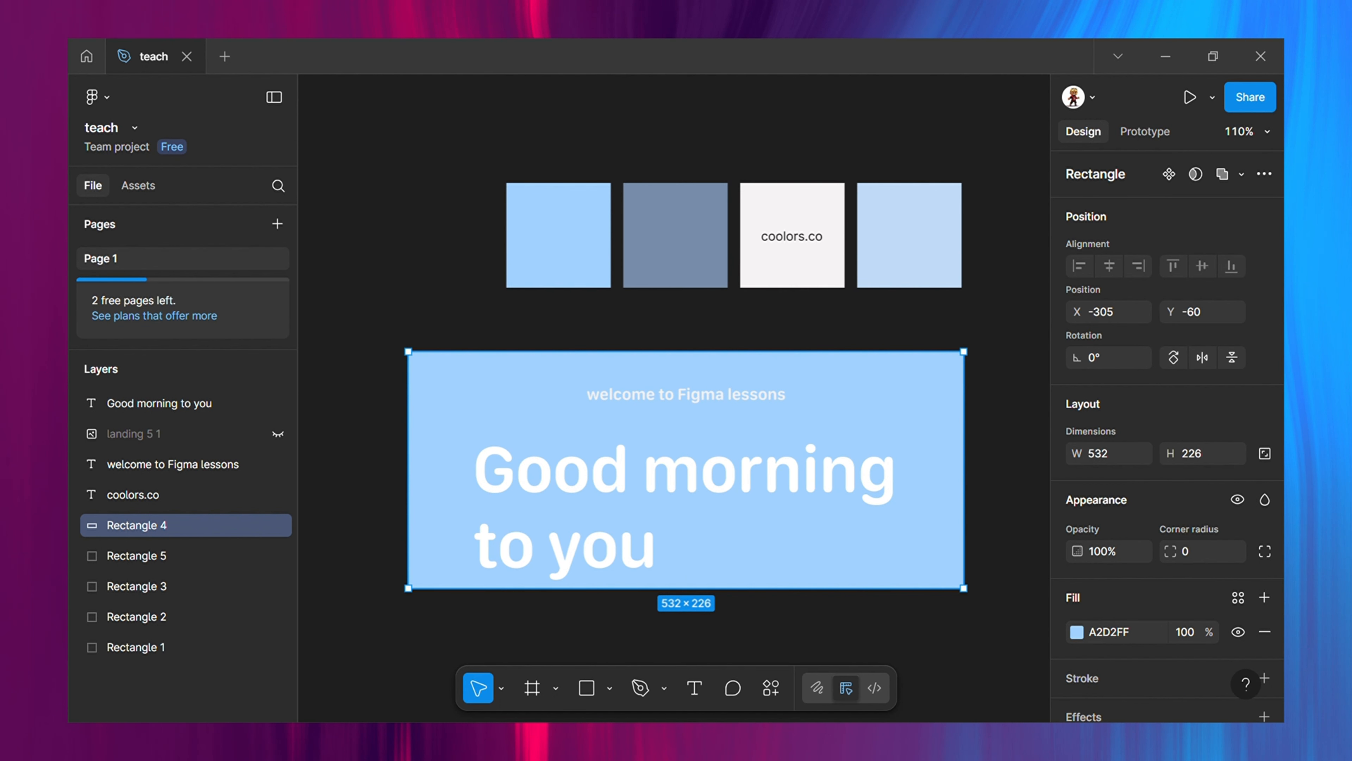
double_click(687, 416)
key("Escape")
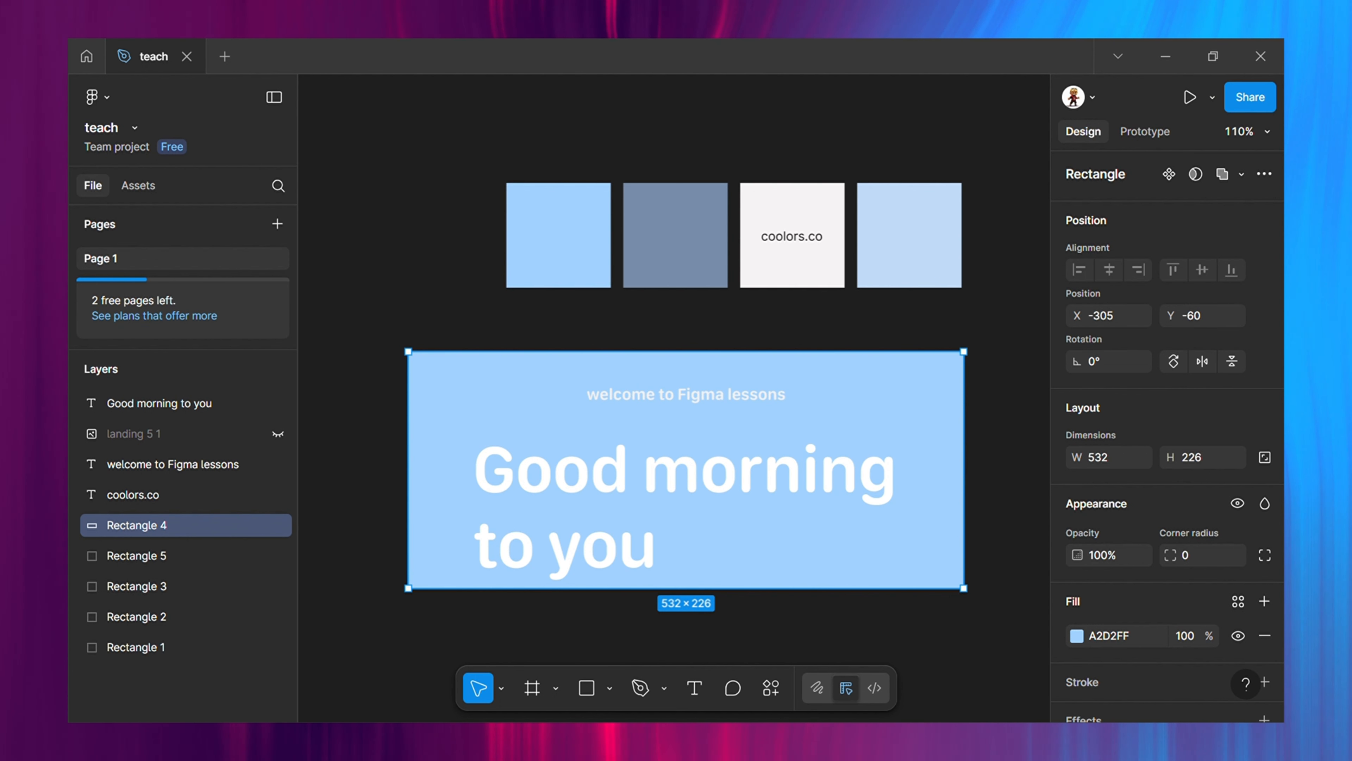
left_click(792, 236)
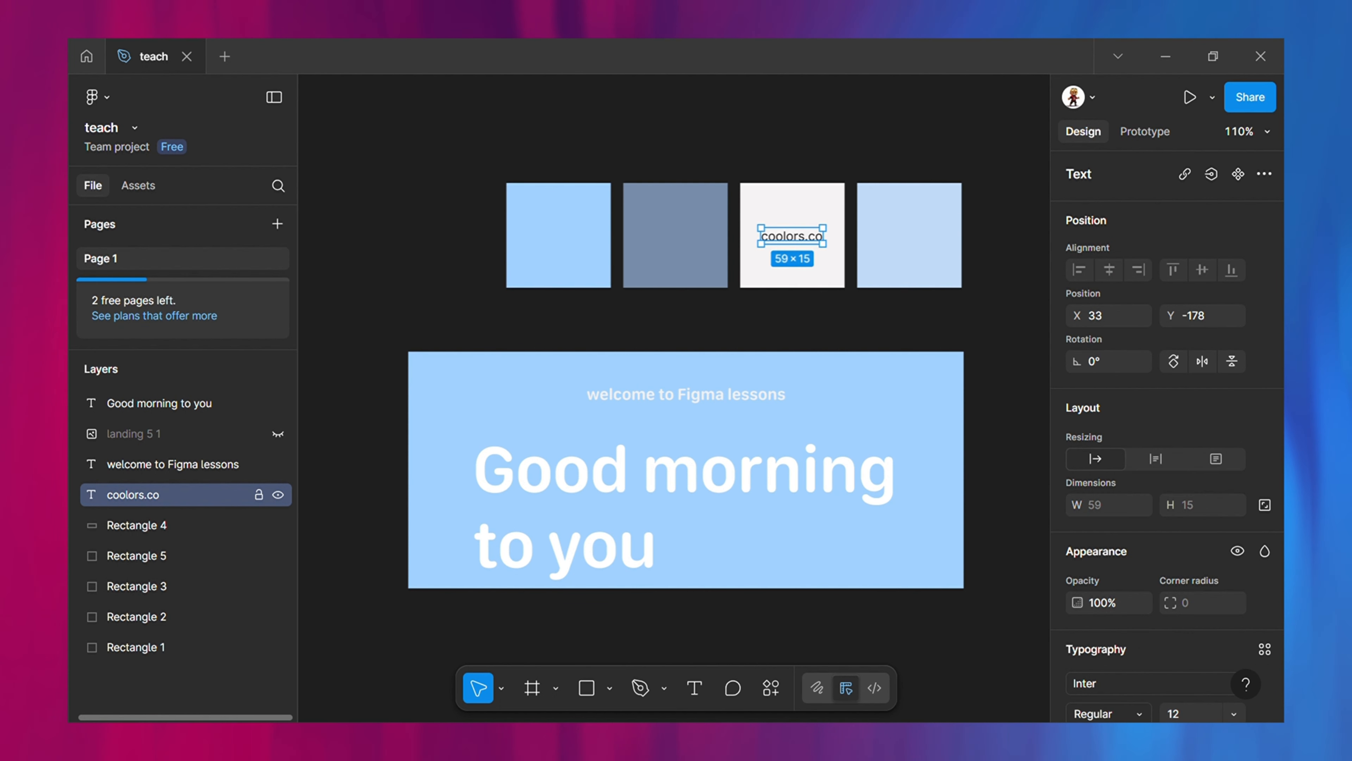
Apply the H1 text style to "welcome to Figma lessons" and move it to the upper-left corner of the blue banner.
left_click(686, 394)
scroll(1166, 426, "down", 4)
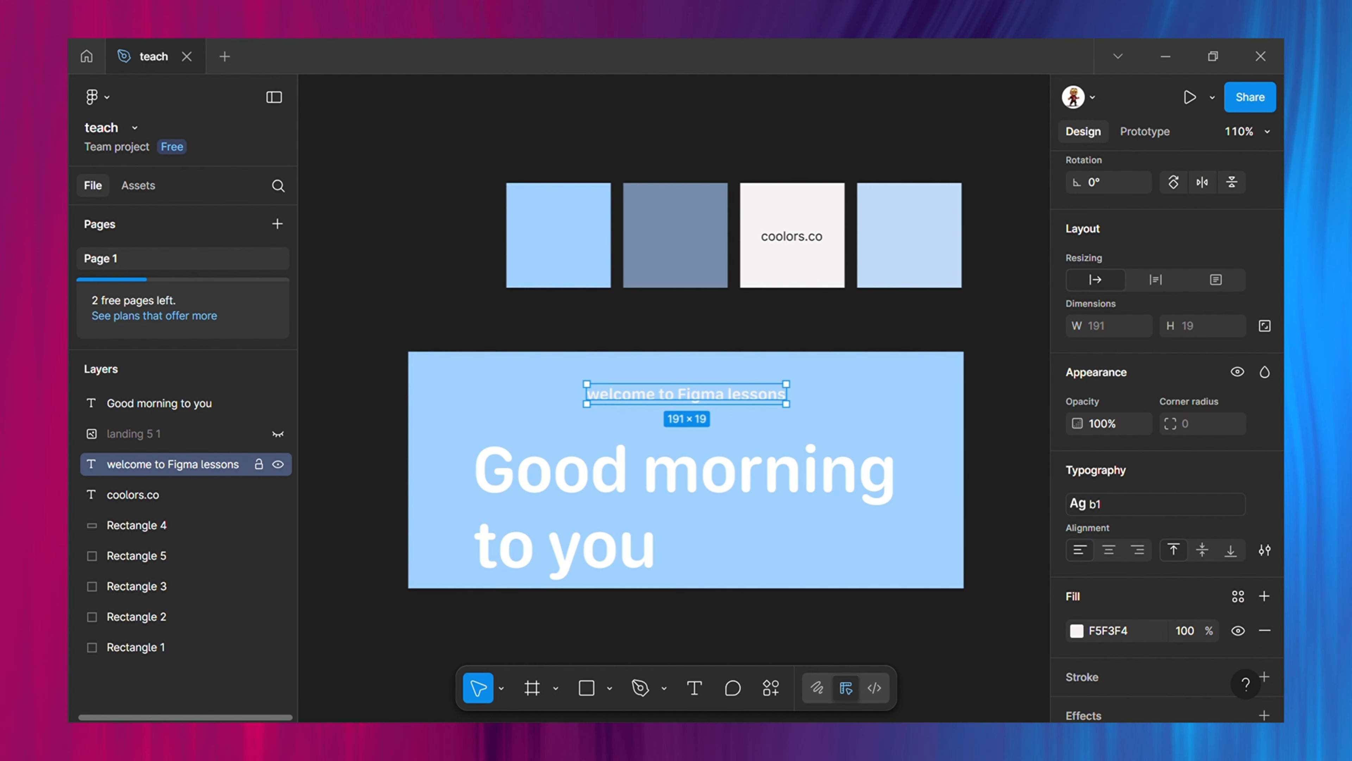
left_click(1131, 504)
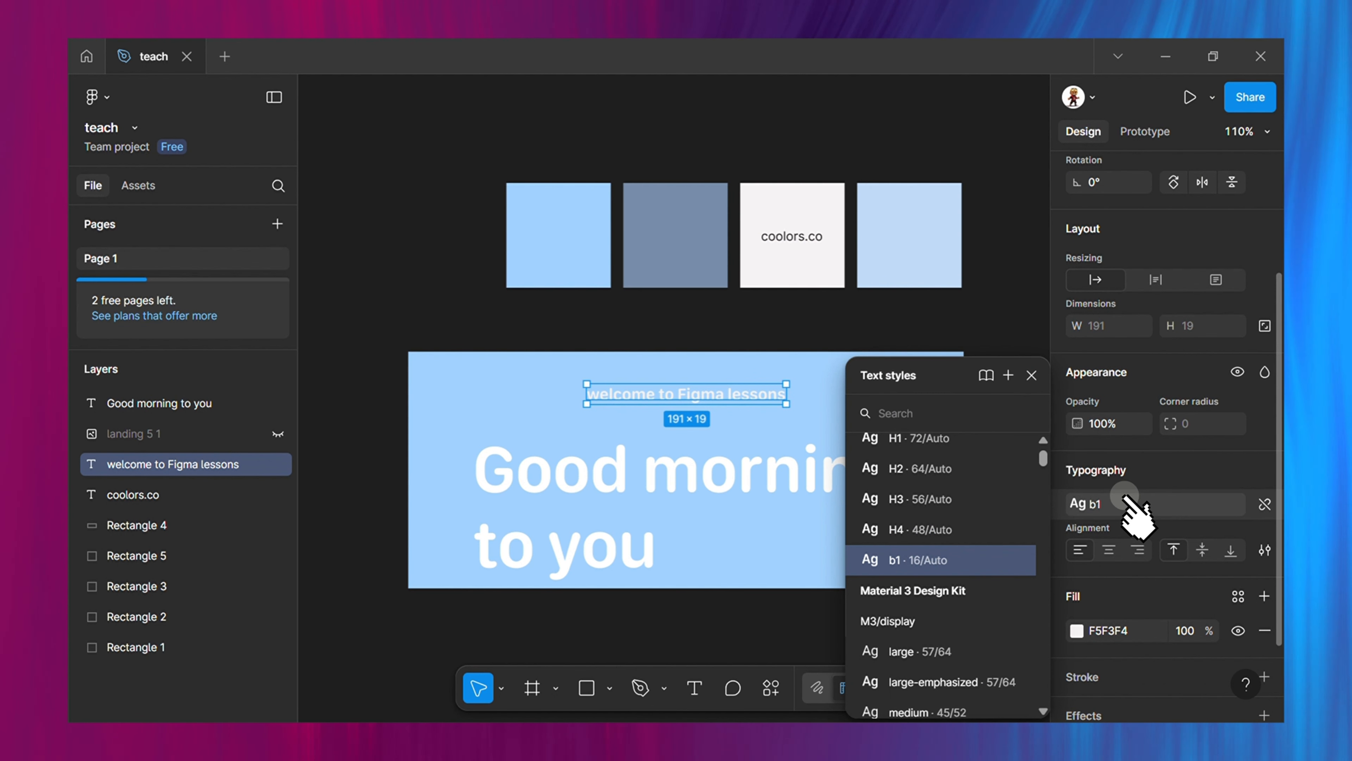
scroll(941, 559, "up", 1)
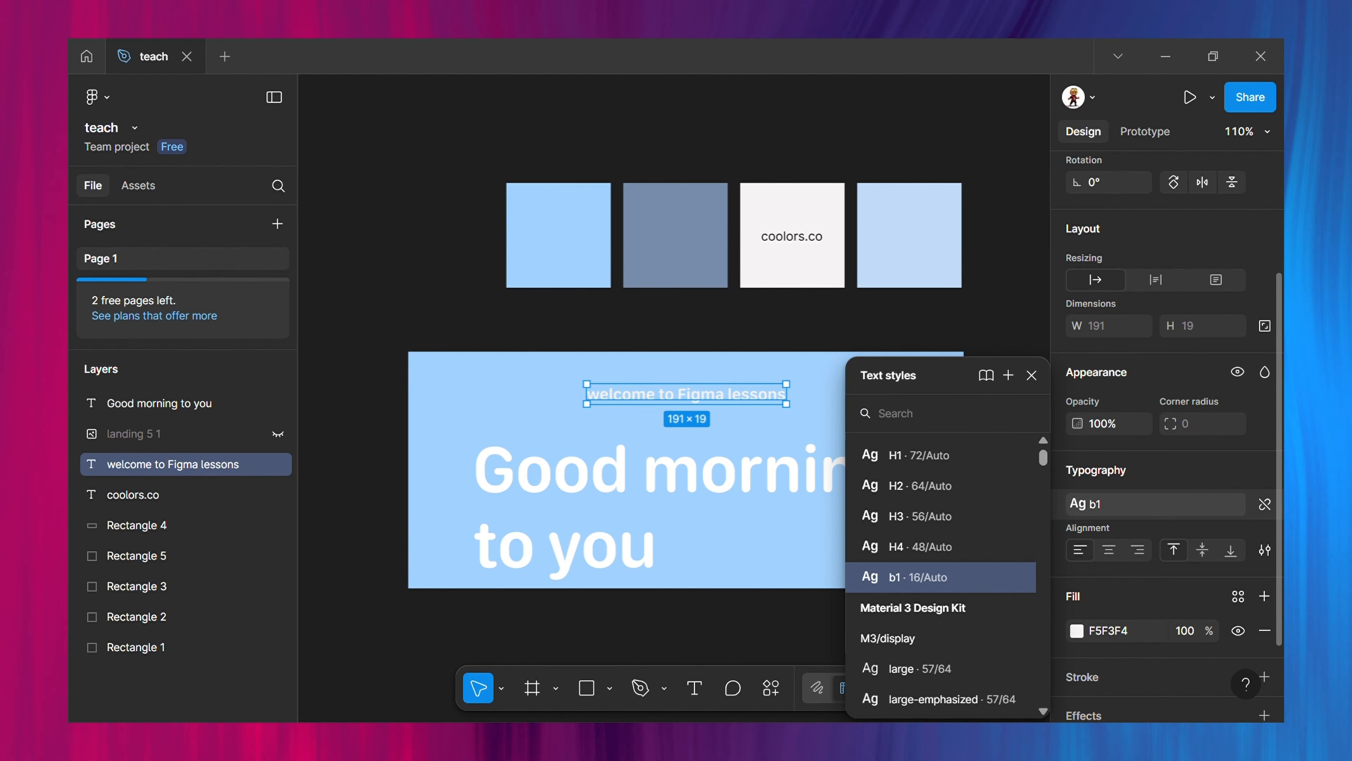
left_click(924, 455)
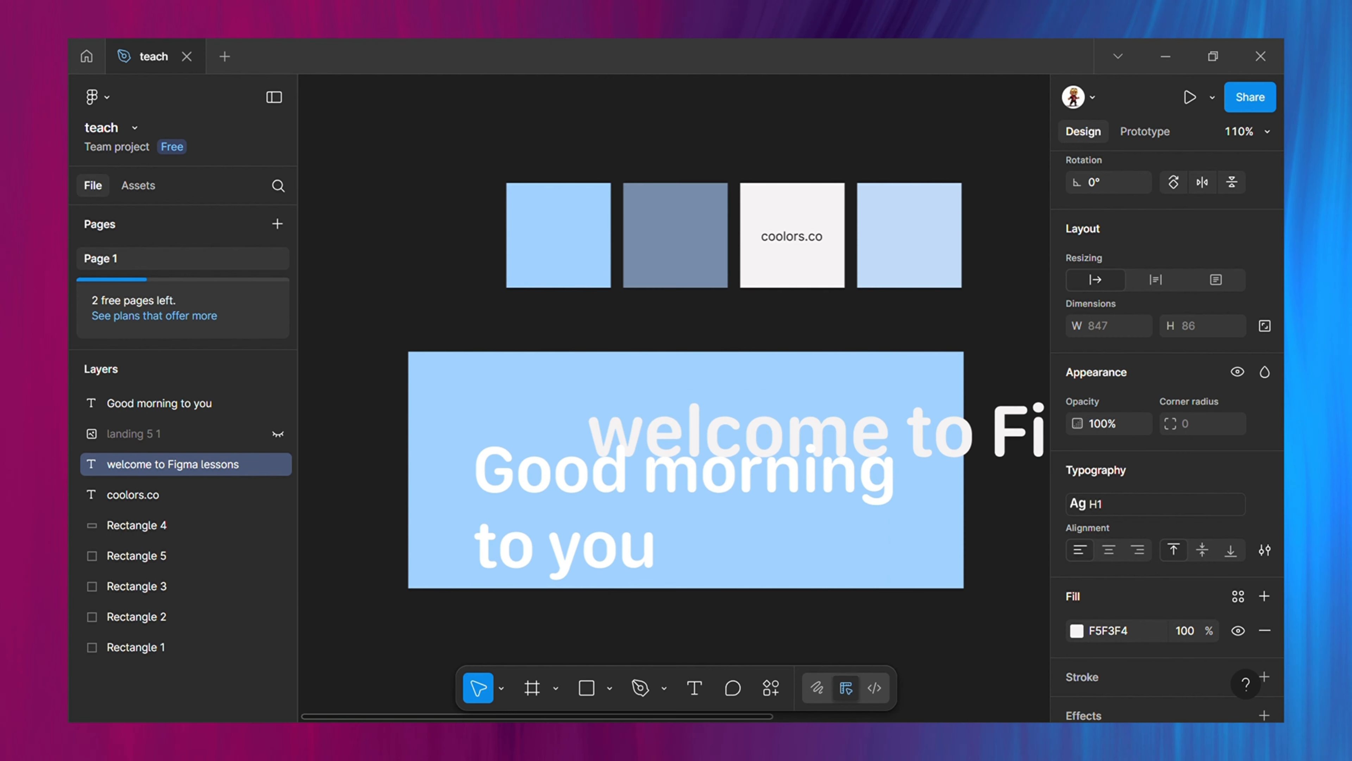
left_click_drag(745, 434, 573, 407)
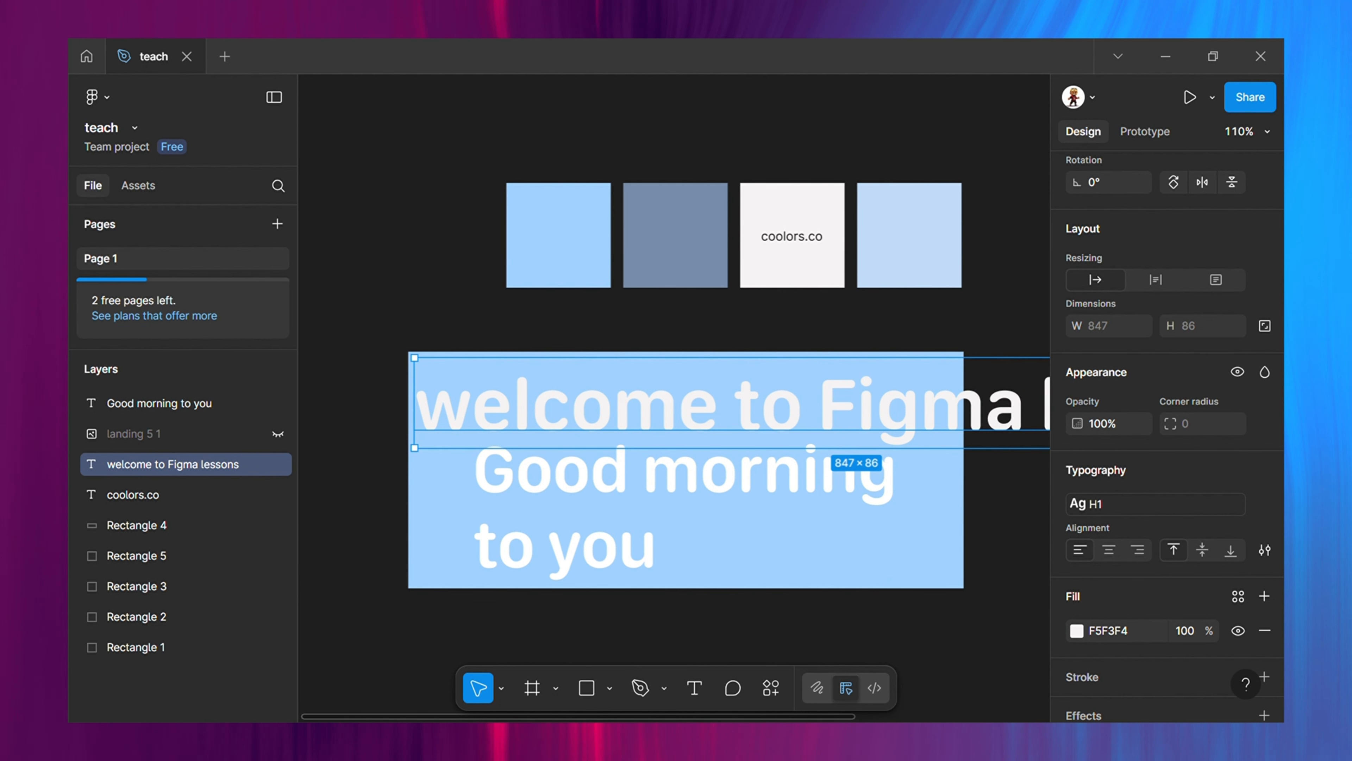
Try the H3 text style on "welcome to Figma lessons", and switch it to H4.
left_click(1156, 504)
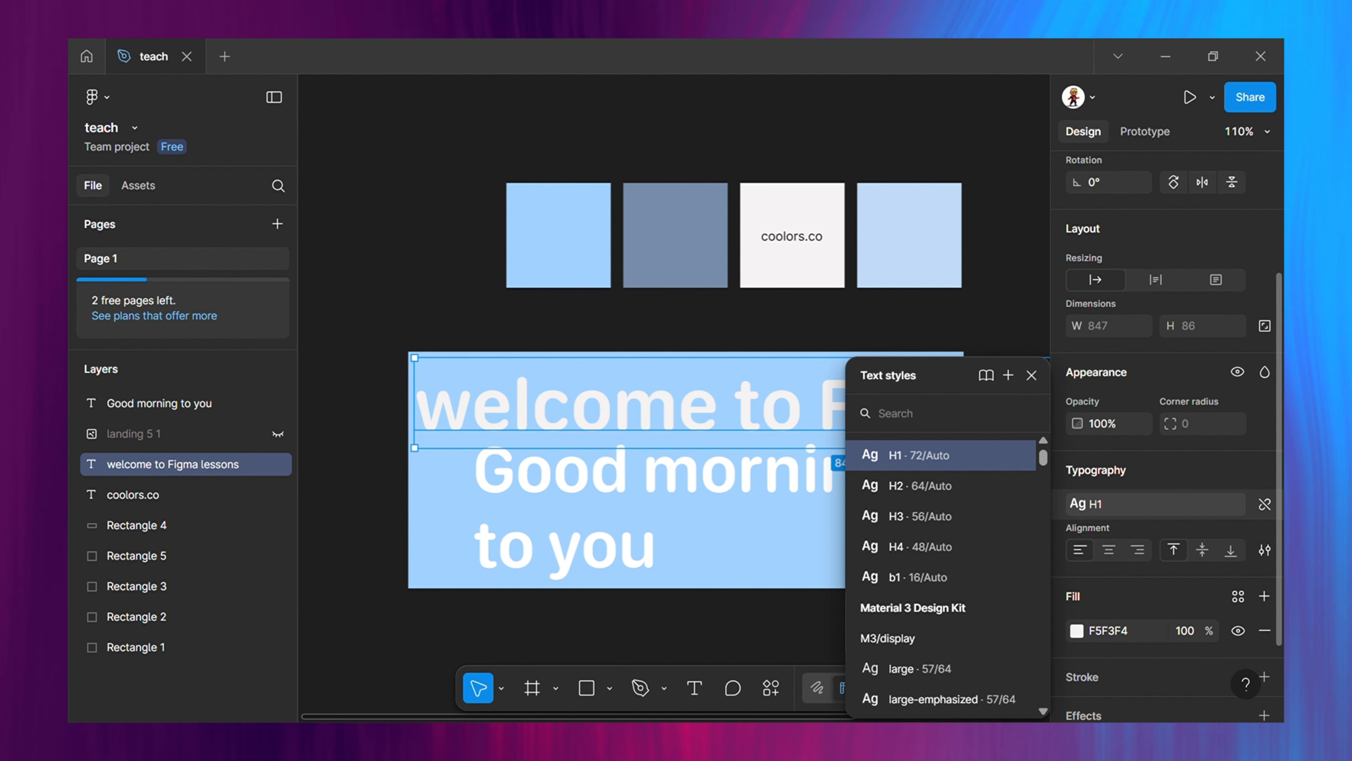
left_click(921, 516)
left_click(1155, 503)
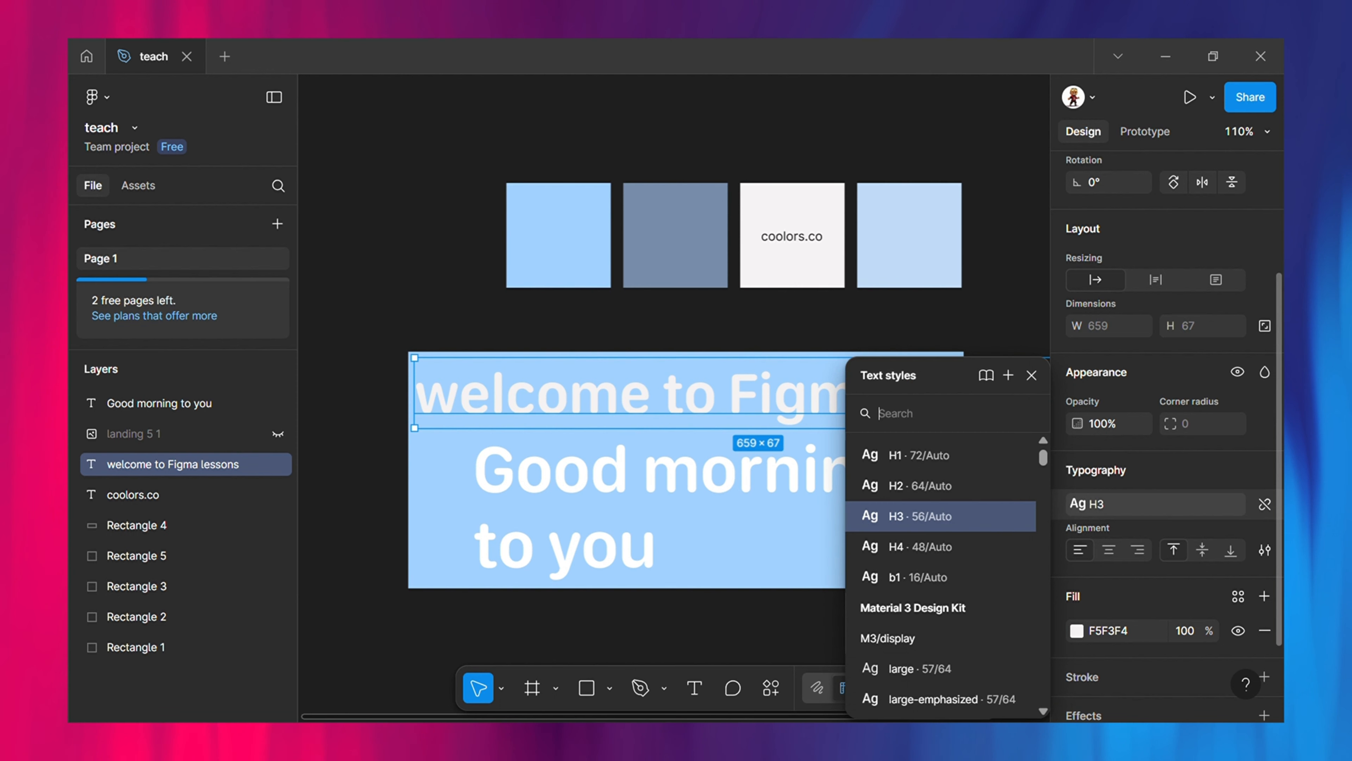
left_click(921, 546)
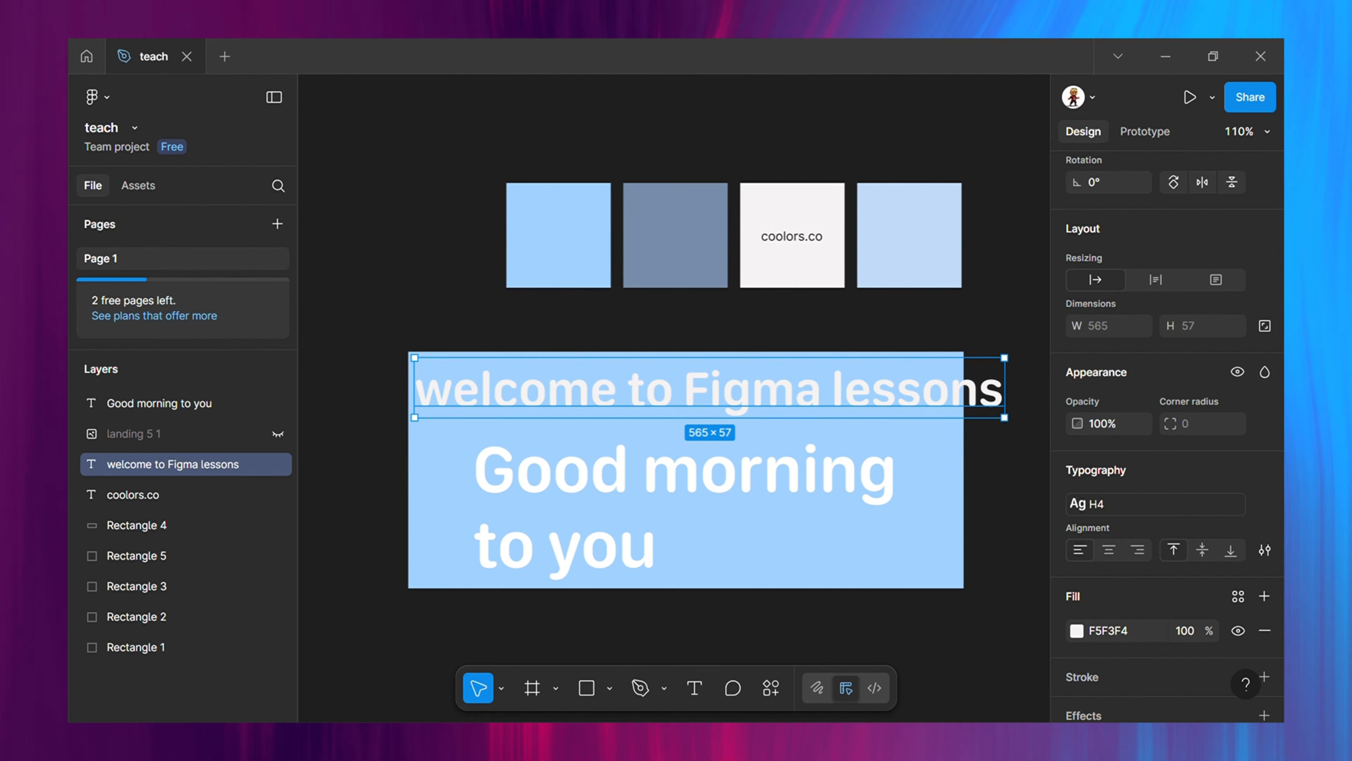
Apply the b1 text style to the "coolors.co" label and recenter it on its off-white square.
left_click(792, 235)
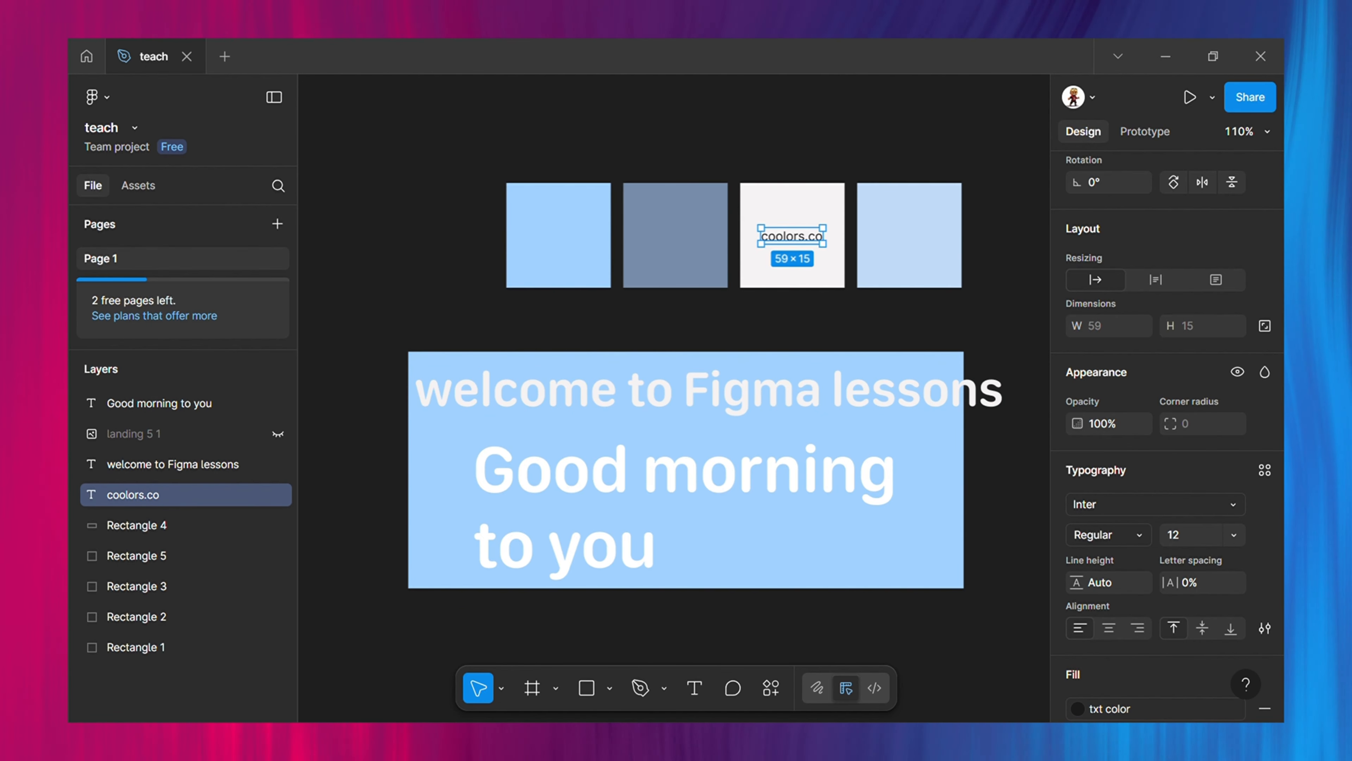
left_click(1264, 469)
left_click(894, 570)
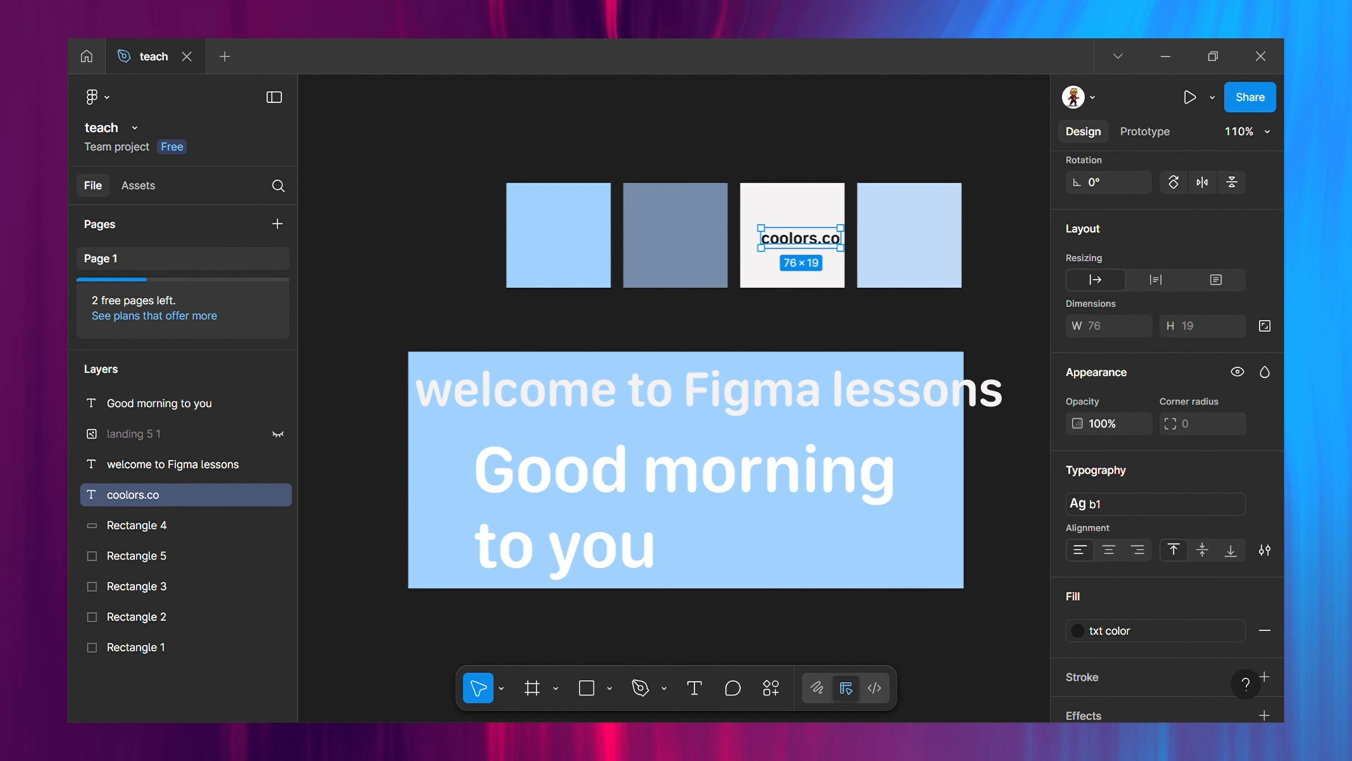
mouse_move(800, 238)
left_mouse_down()
mouse_move(778, 237)
mouse_move(791, 237)
left_mouse_up()
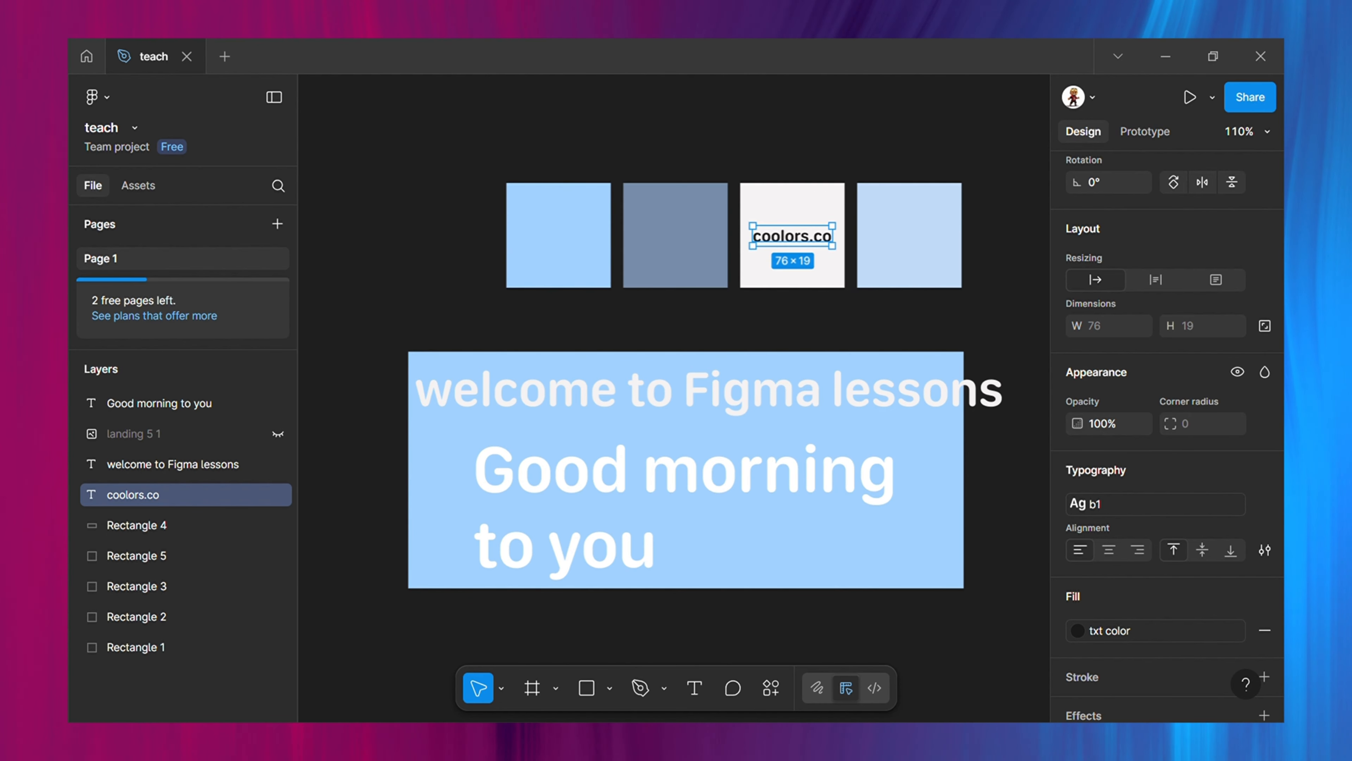
Delete the "Good morning to you" text and apply the b1 text style to "welcome to Figma lessons".
left_click(685, 479)
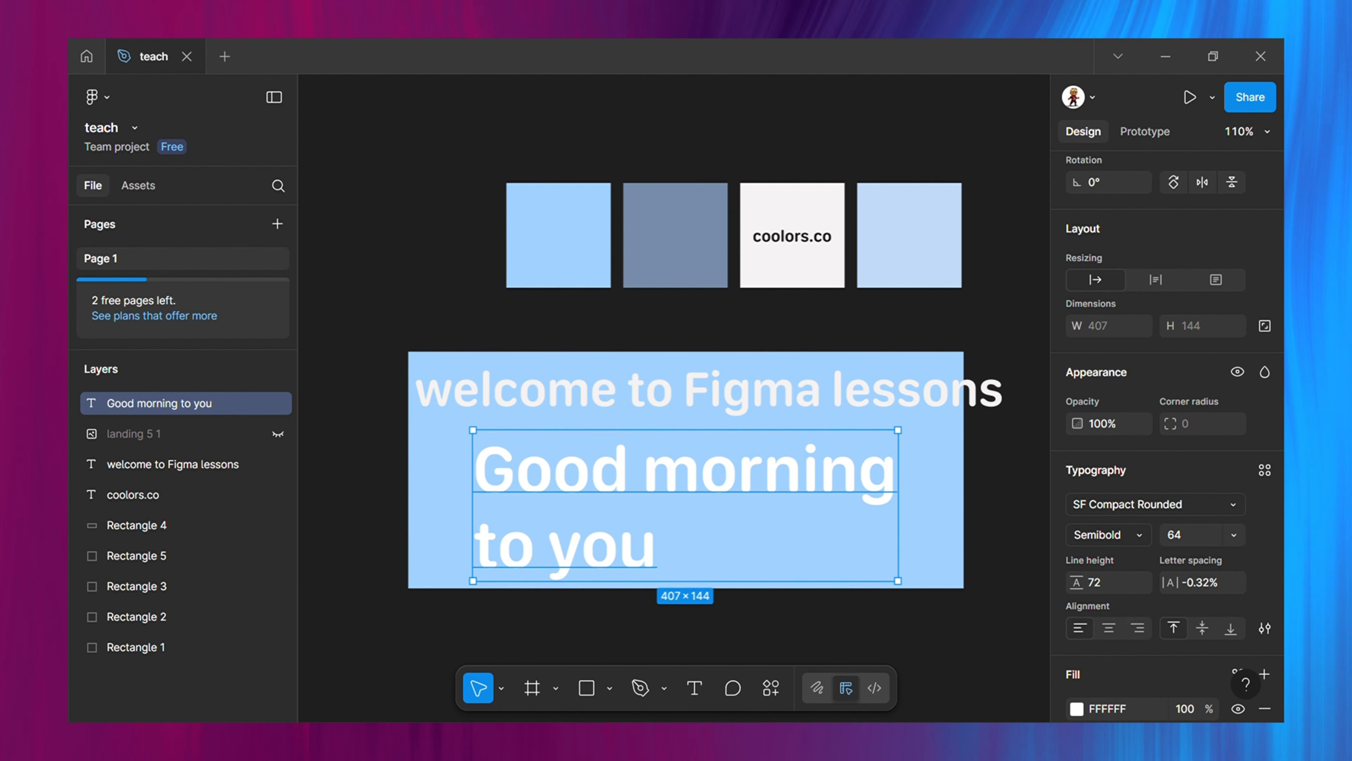
key("Delete")
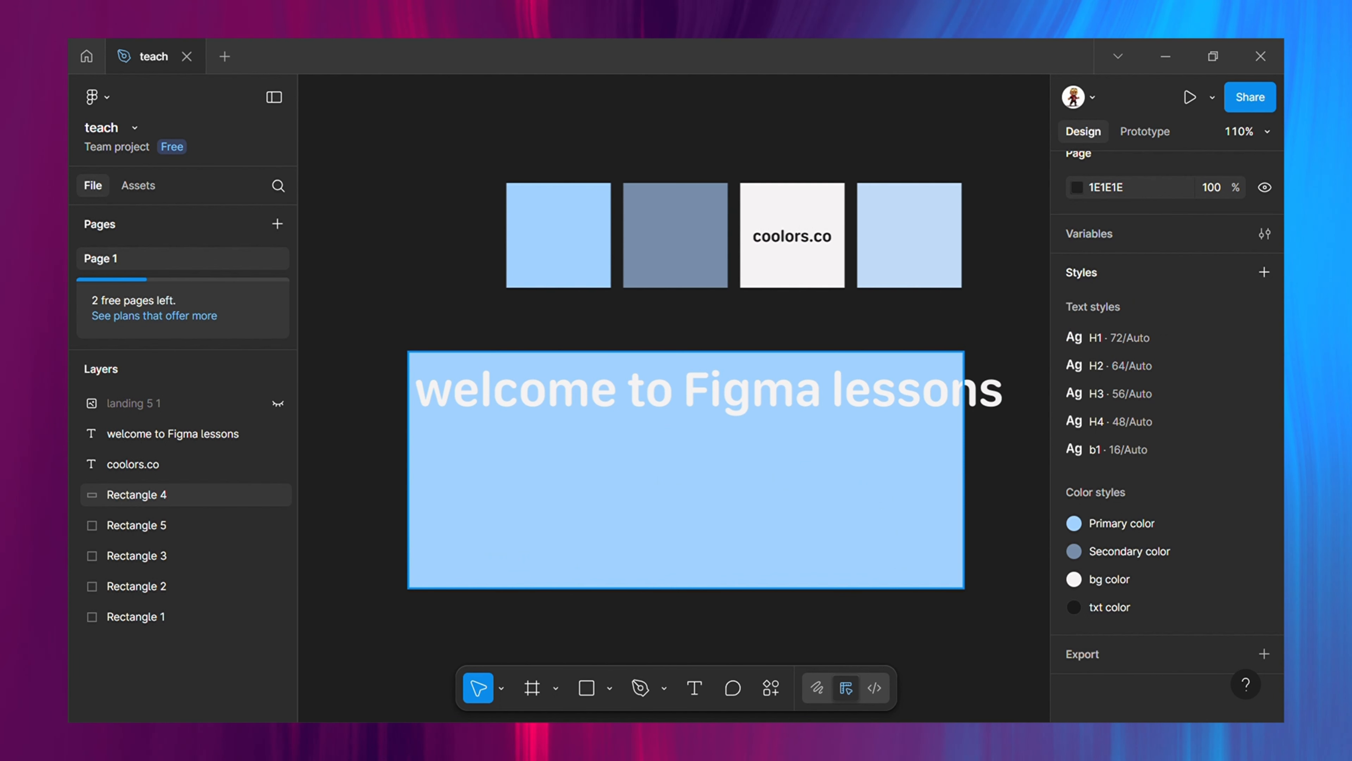
left_click(710, 390)
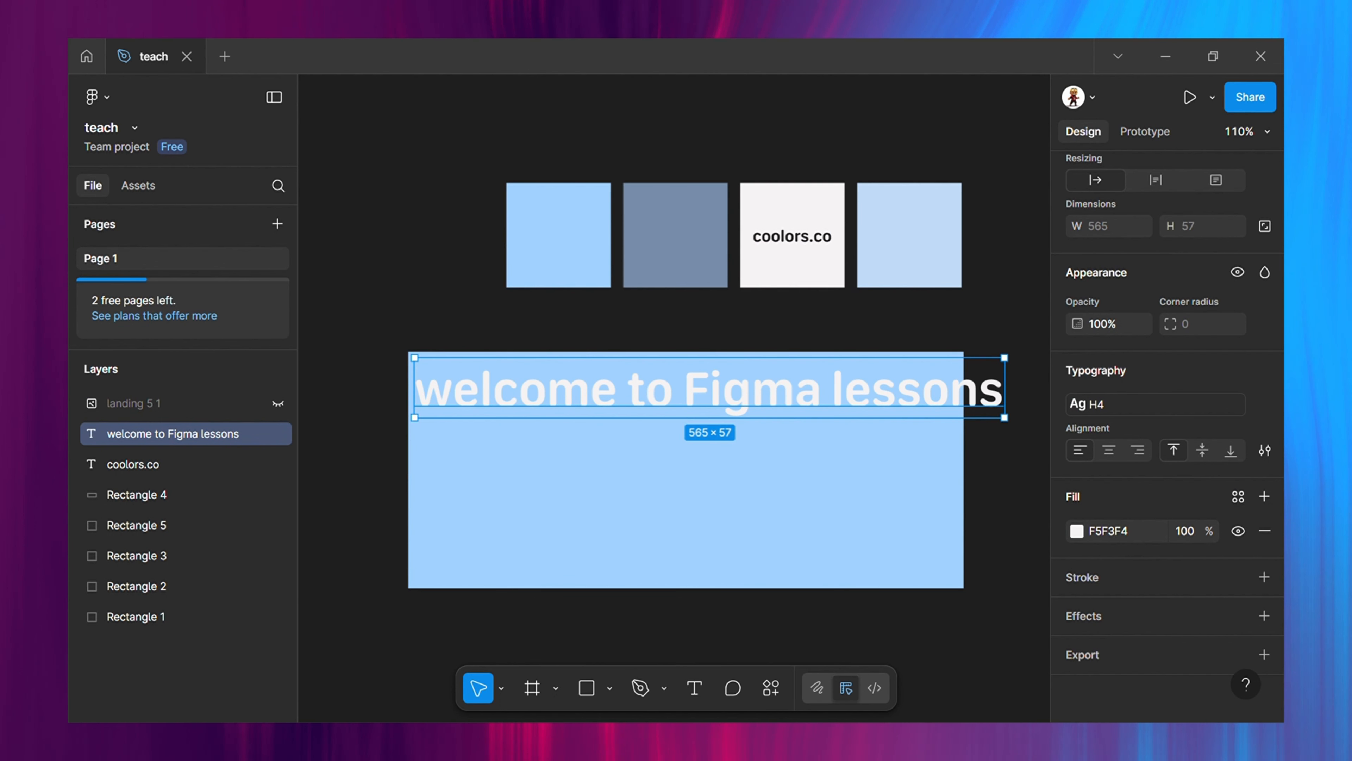
left_click(1154, 404)
left_click(927, 577)
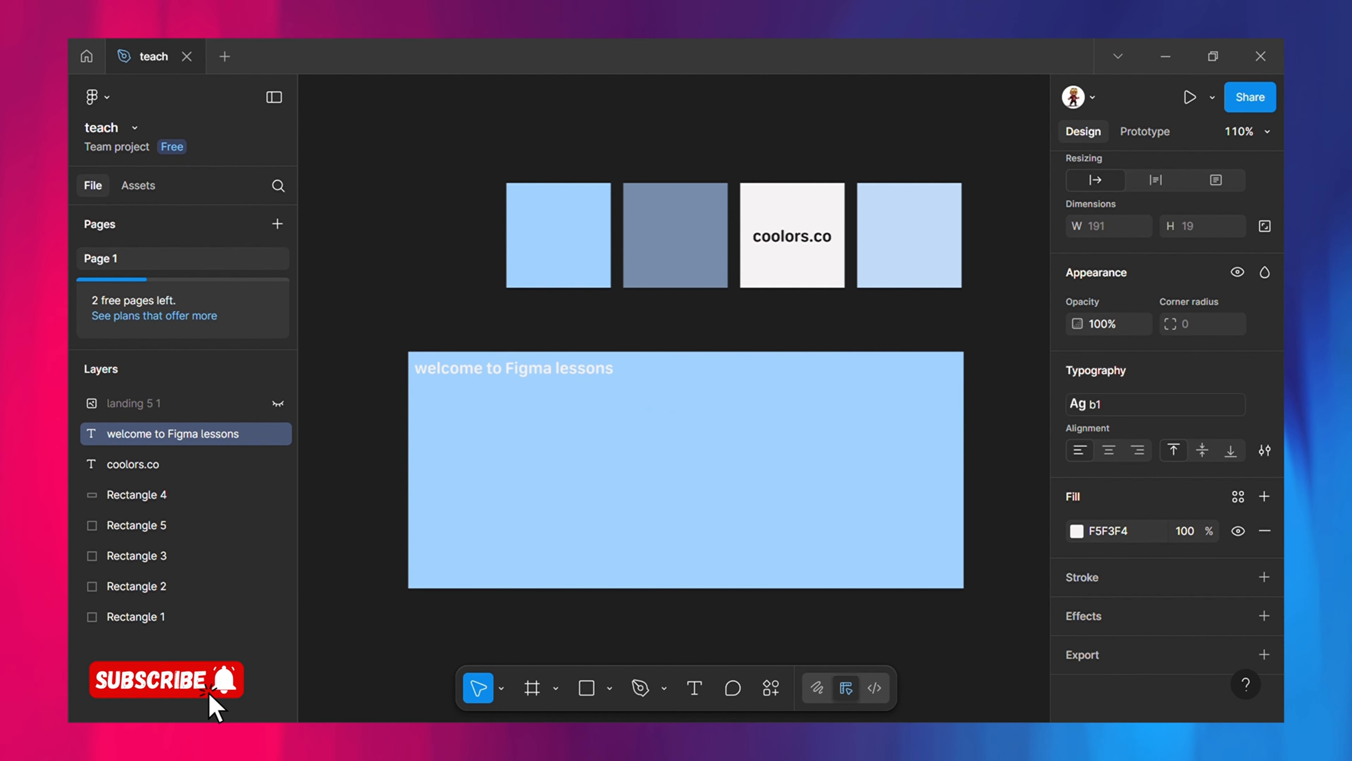
Try moving the "welcome to Figma lessons" text slightly lower in the banner and undo the move.
left_click(793, 236)
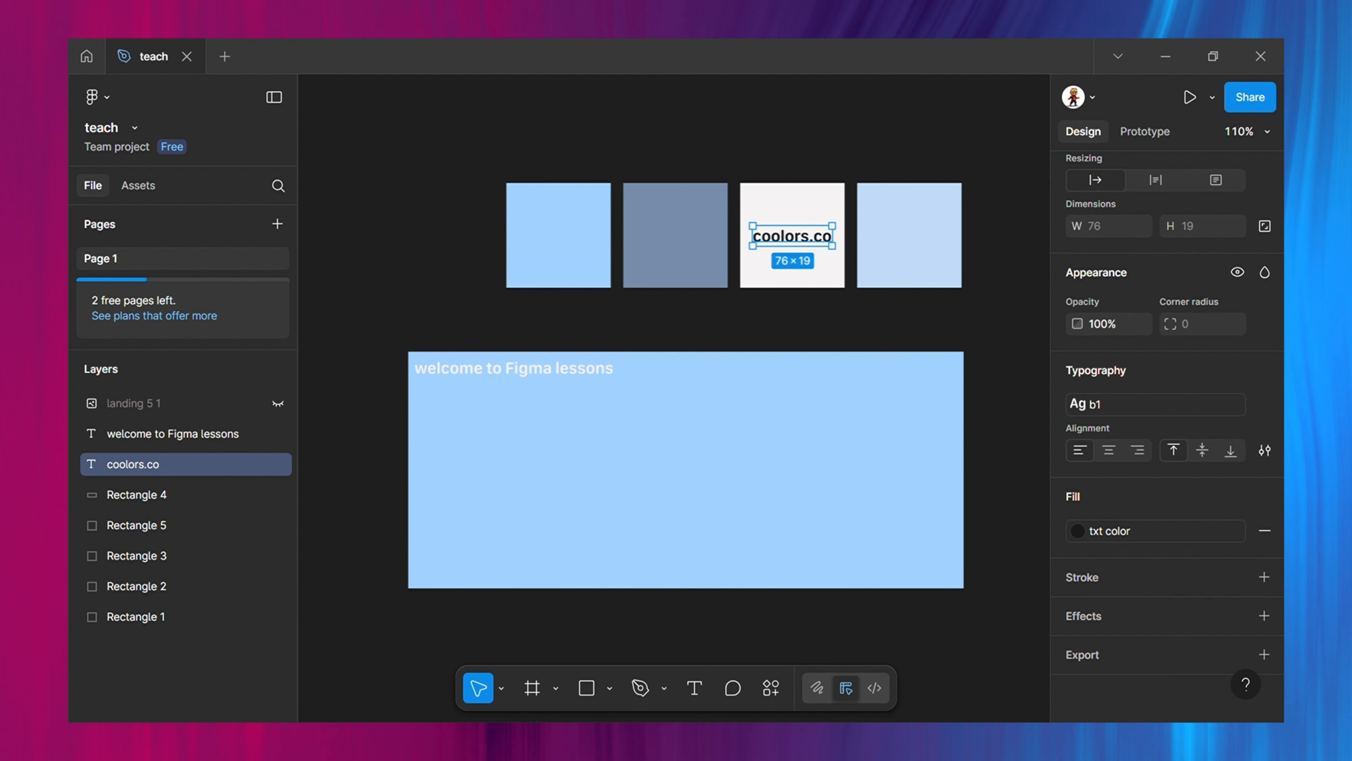
left_click(514, 368)
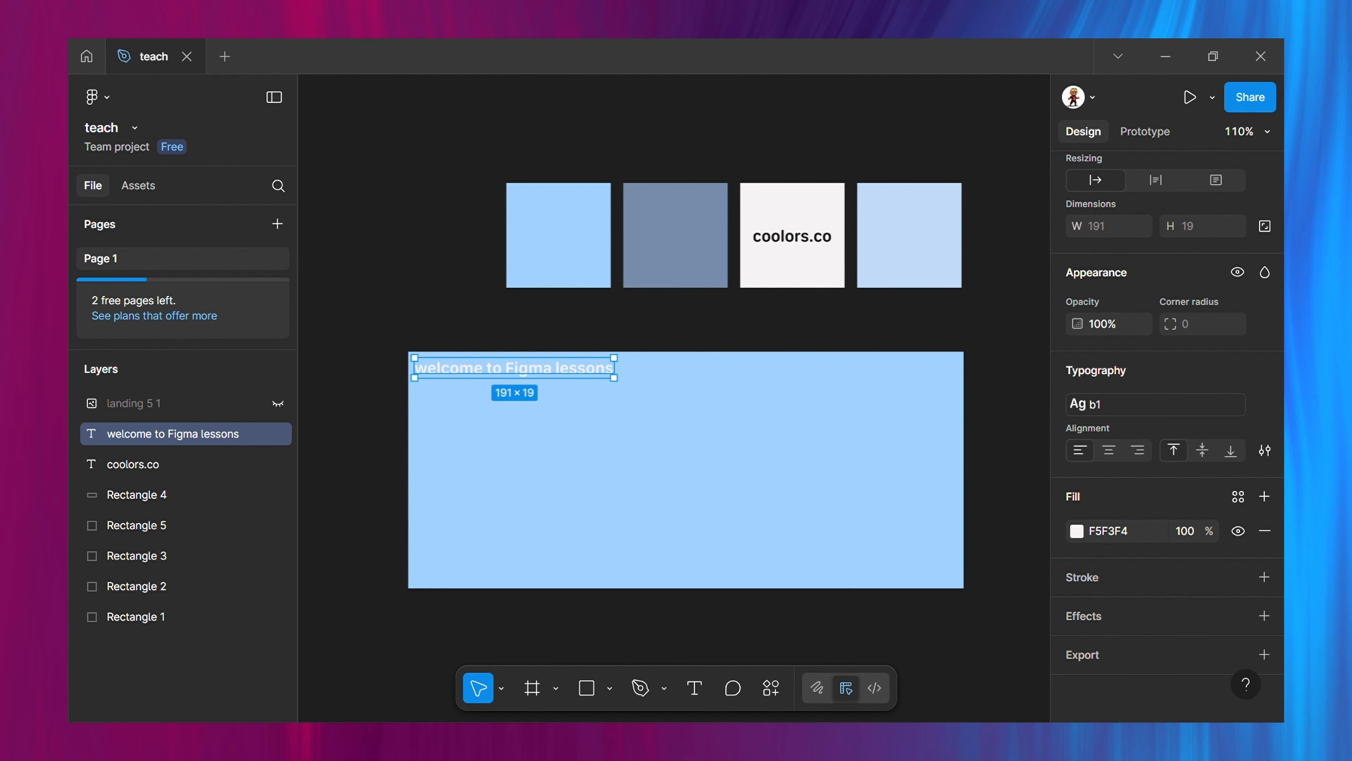
mouse_move(515, 377)
left_mouse_down()
mouse_move(514, 393)
mouse_move(514, 367)
left_mouse_up()
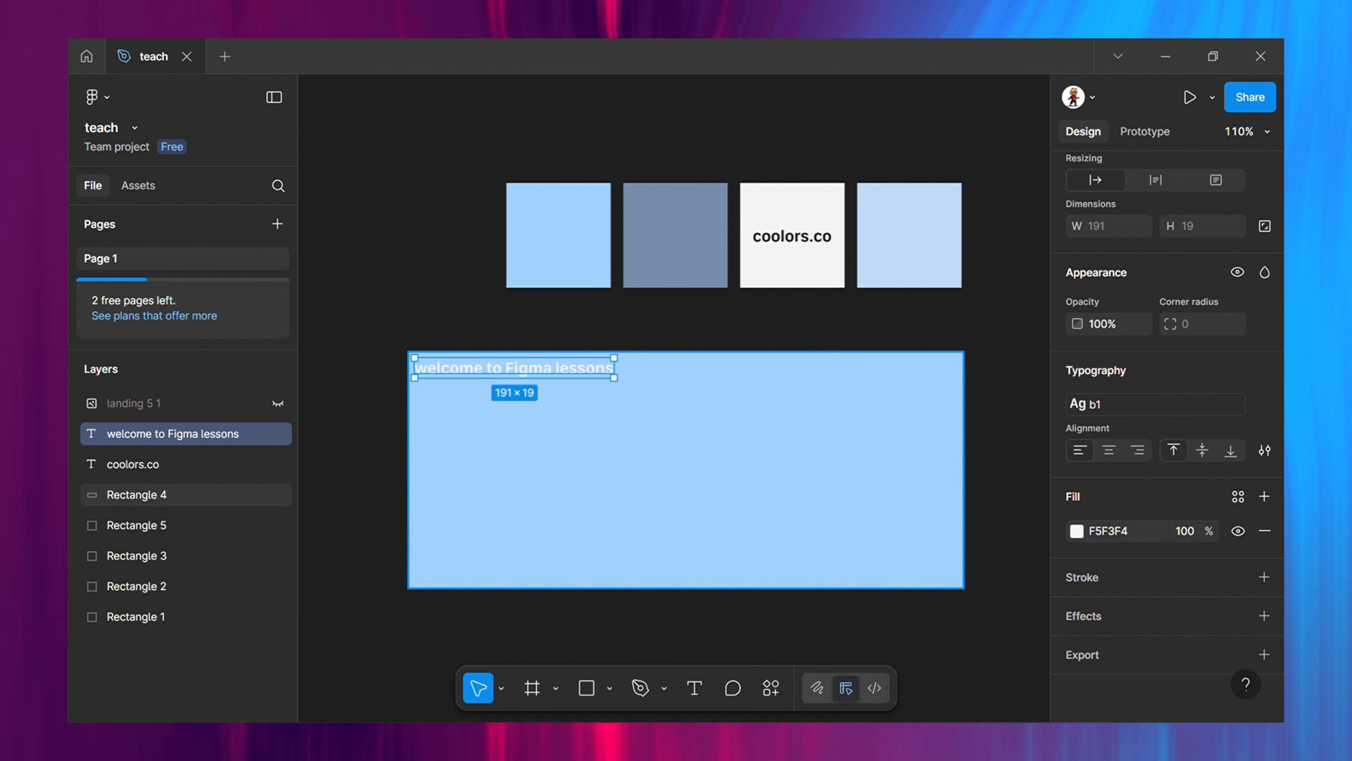
left_click_drag(514, 367, 514, 394)
key("ctrl+z")
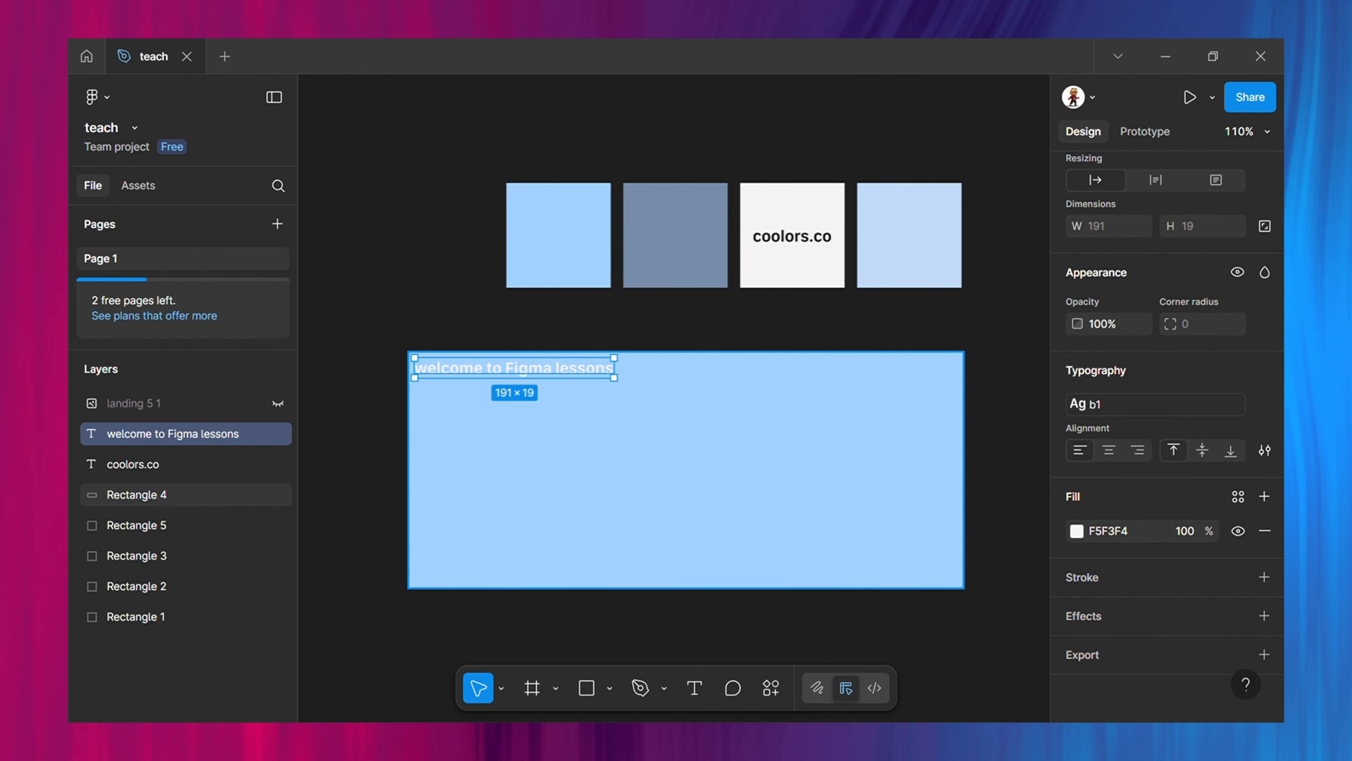
scroll(1166, 426, "up", 5)
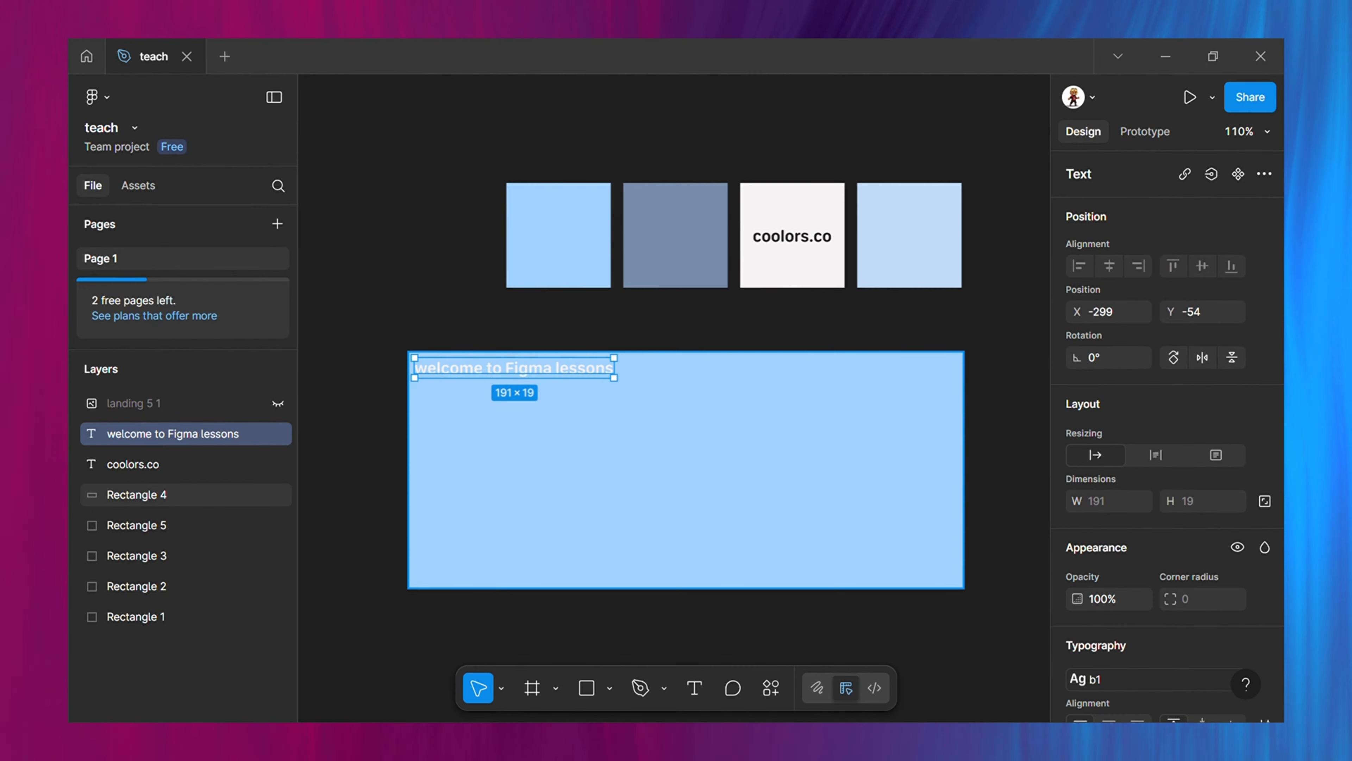
Apply the H2 text style to "welcome to Figma lessons".
scroll(1166, 426, "down", 5)
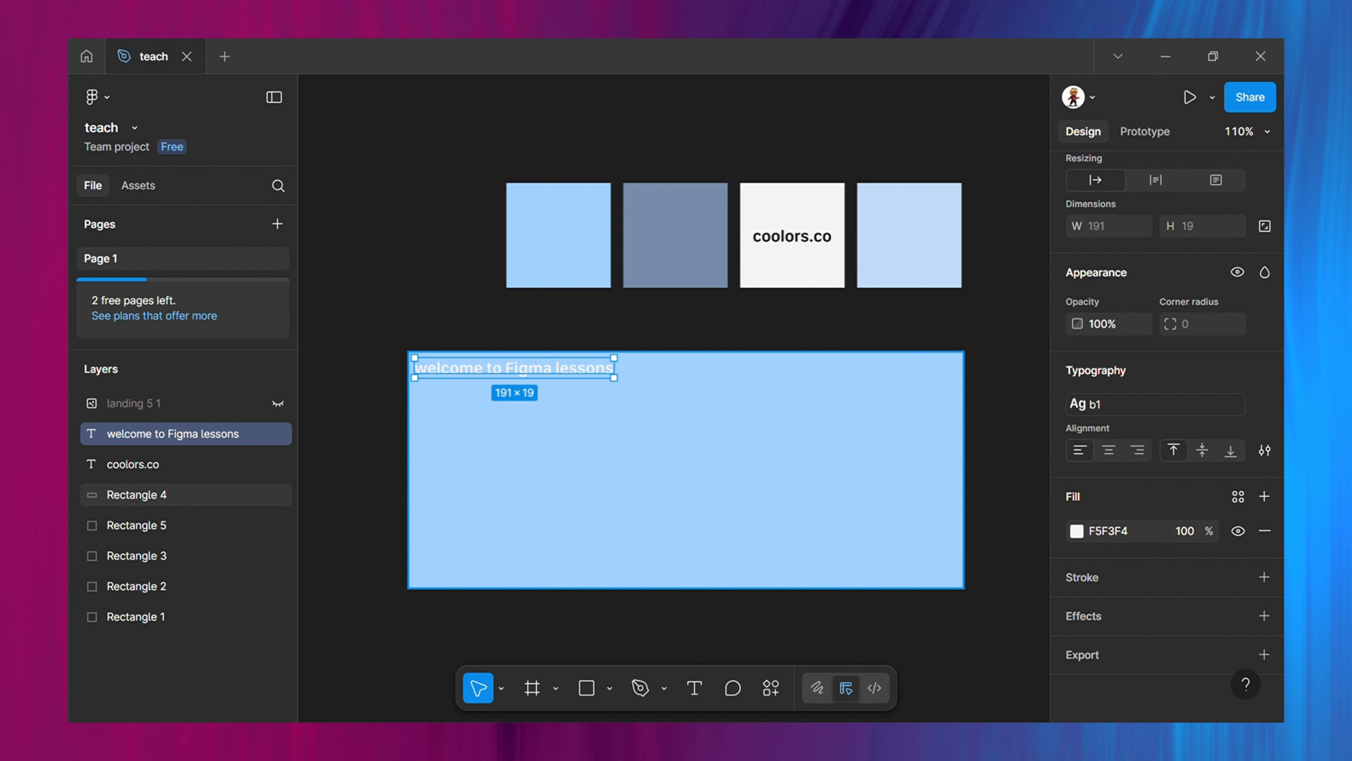
left_click(1155, 405)
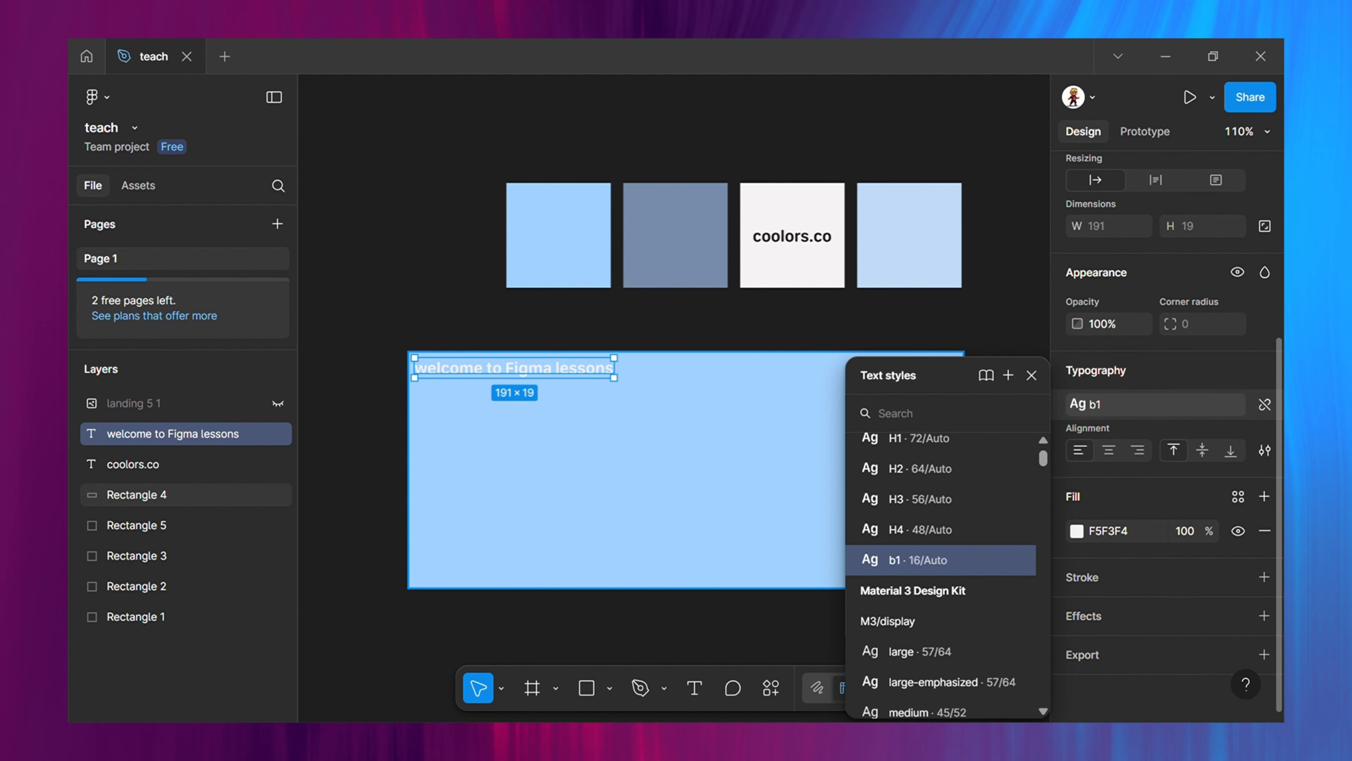
left_click(920, 468)
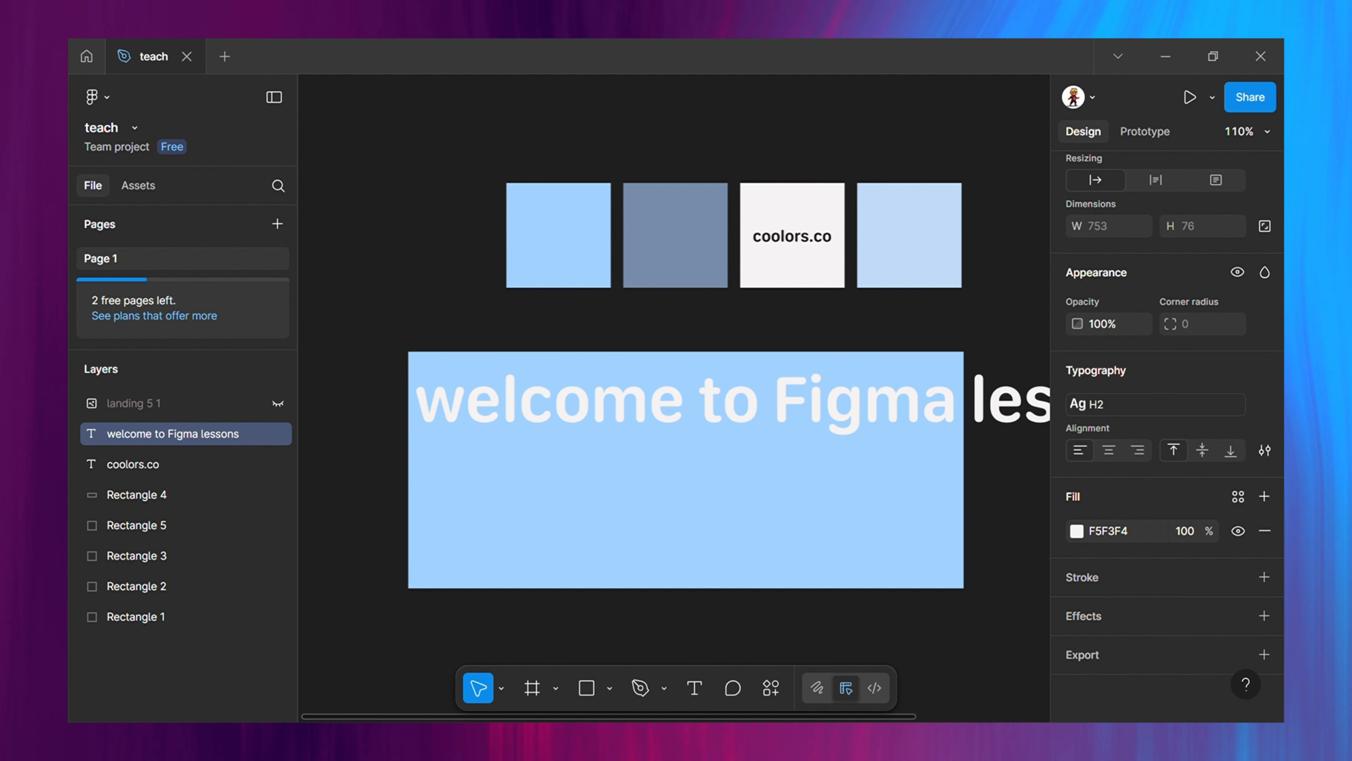
Narrow the "welcome to Figma lessons" text box to 473 wide and place it inside the banner at X -275, Y -23.
left_click_drag(799, 406, 602, 422)
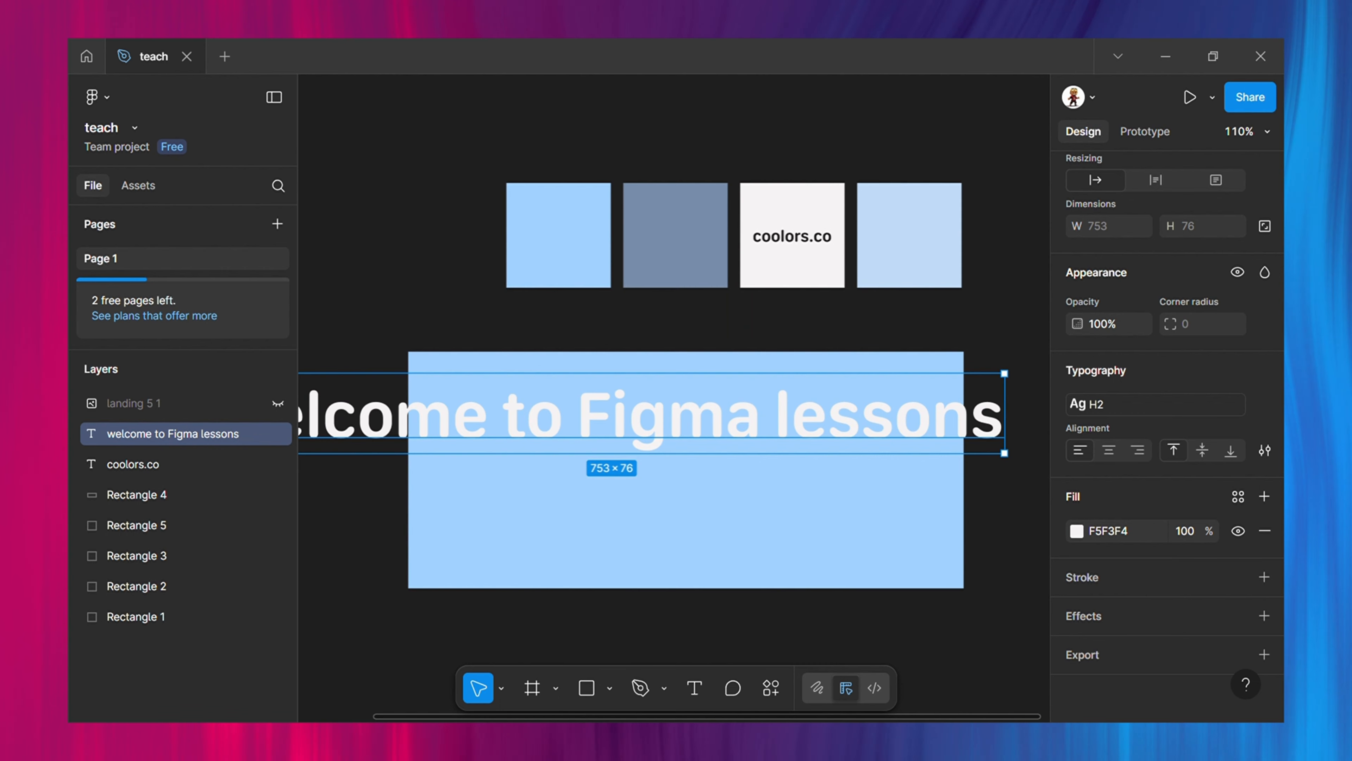
left_click_drag(1005, 412, 715, 412)
scroll(1155, 384, "up", 1)
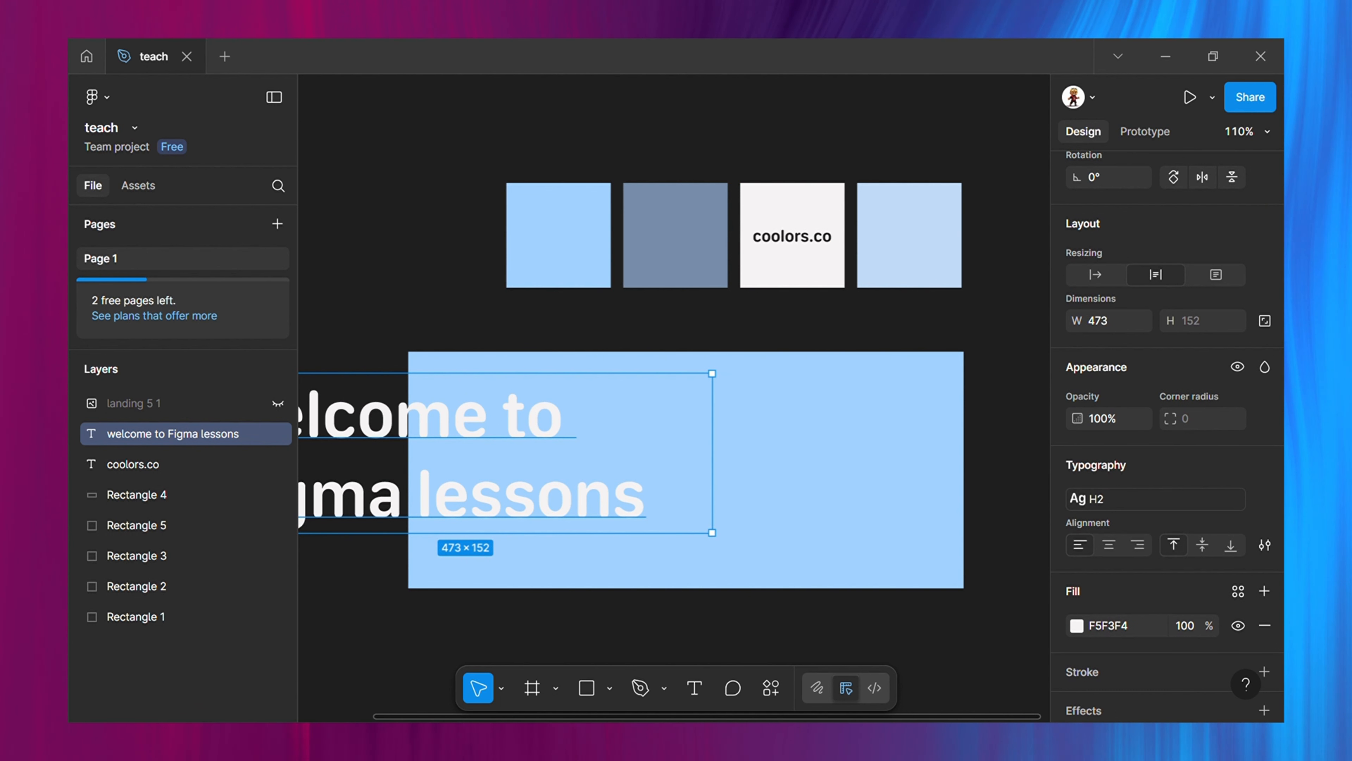
left_click_drag(538, 447, 682, 448)
scroll(1156, 384, "up", 2)
scroll(1166, 426, "down", 5)
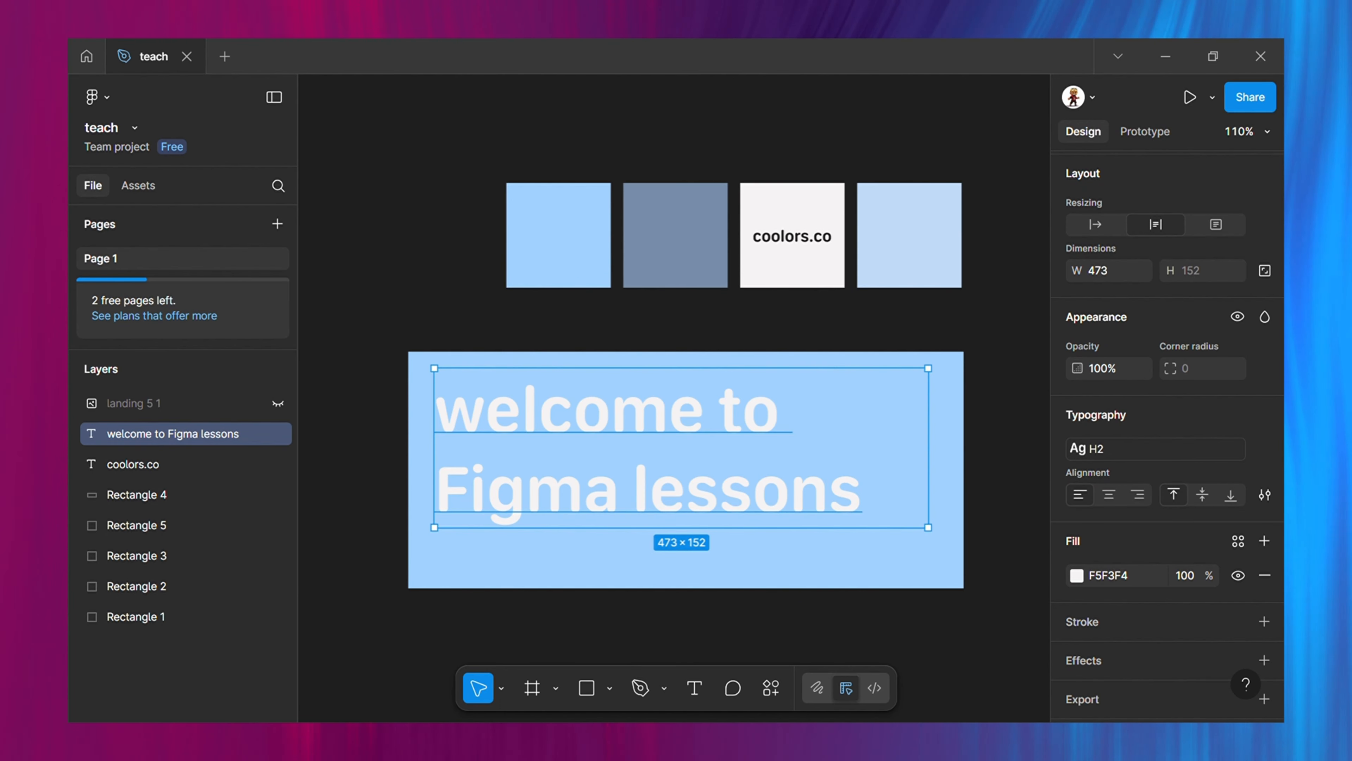
left_click_drag(682, 448, 686, 470)
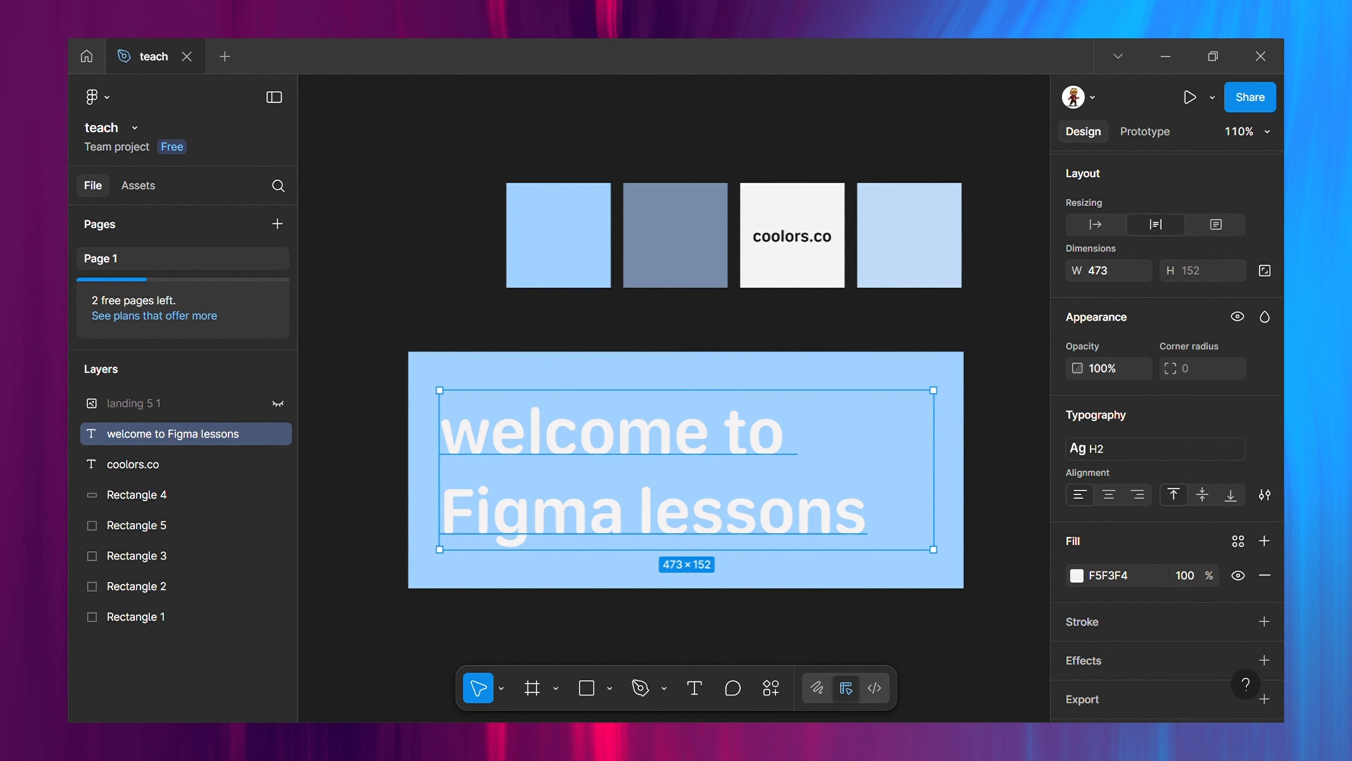
Replace the fill of "welcome to Figma lessons" with the custom dark color 2E2929.
scroll(1166, 426, "up", 3)
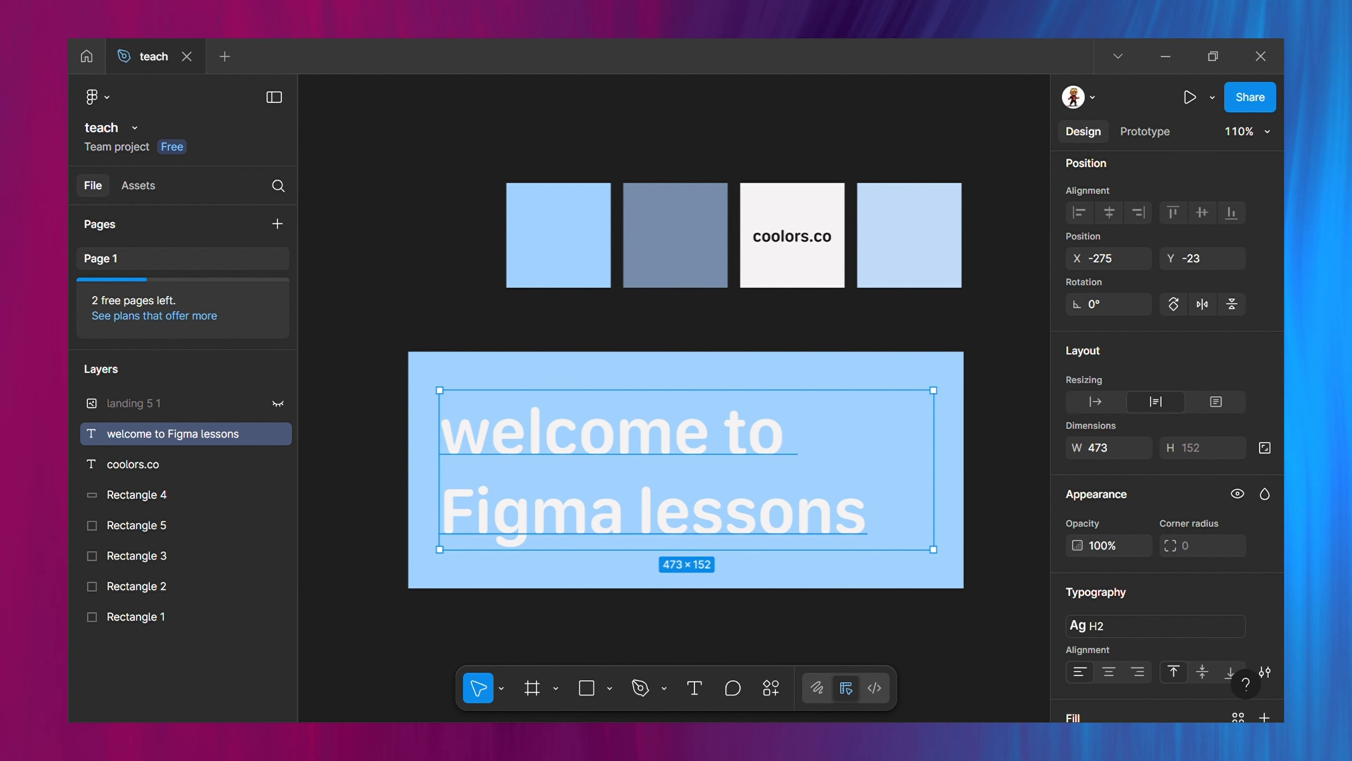
scroll(1166, 426, "down", 4)
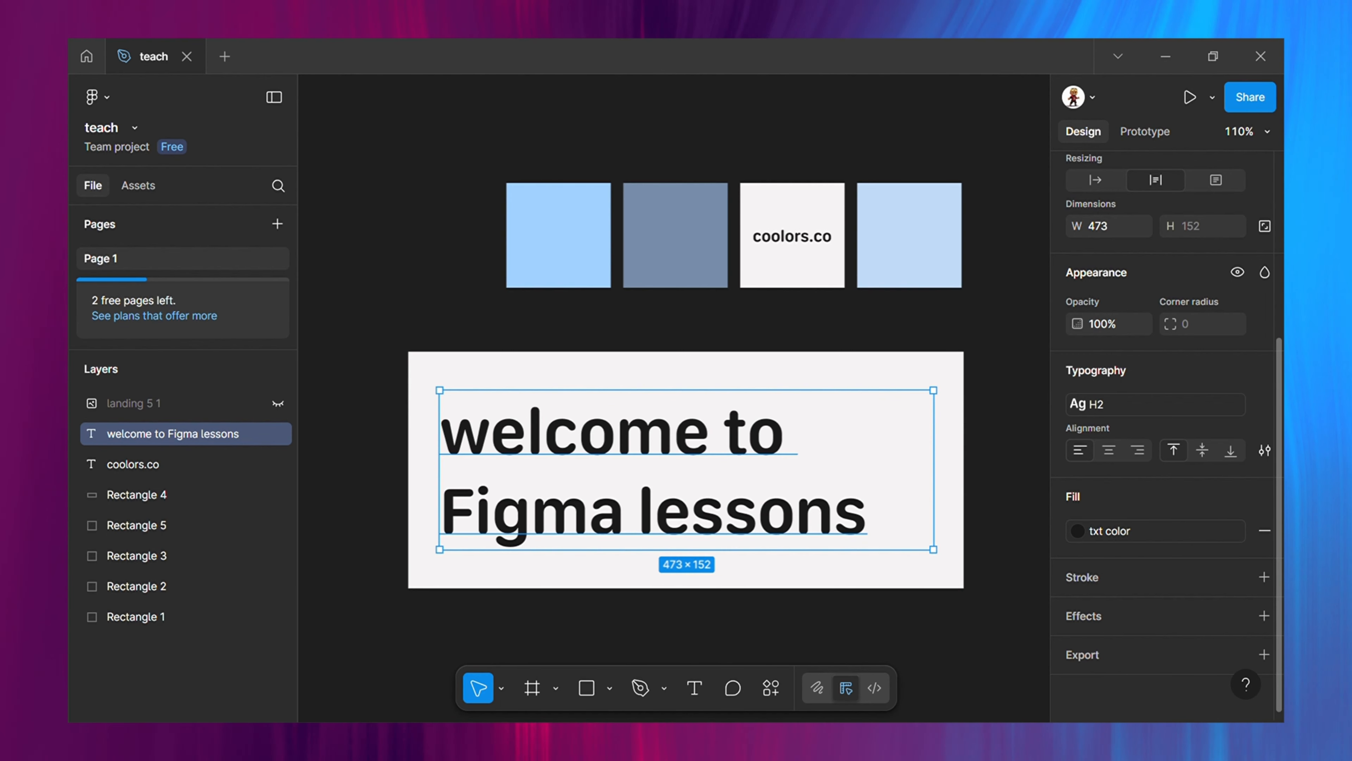
left_click(1264, 531)
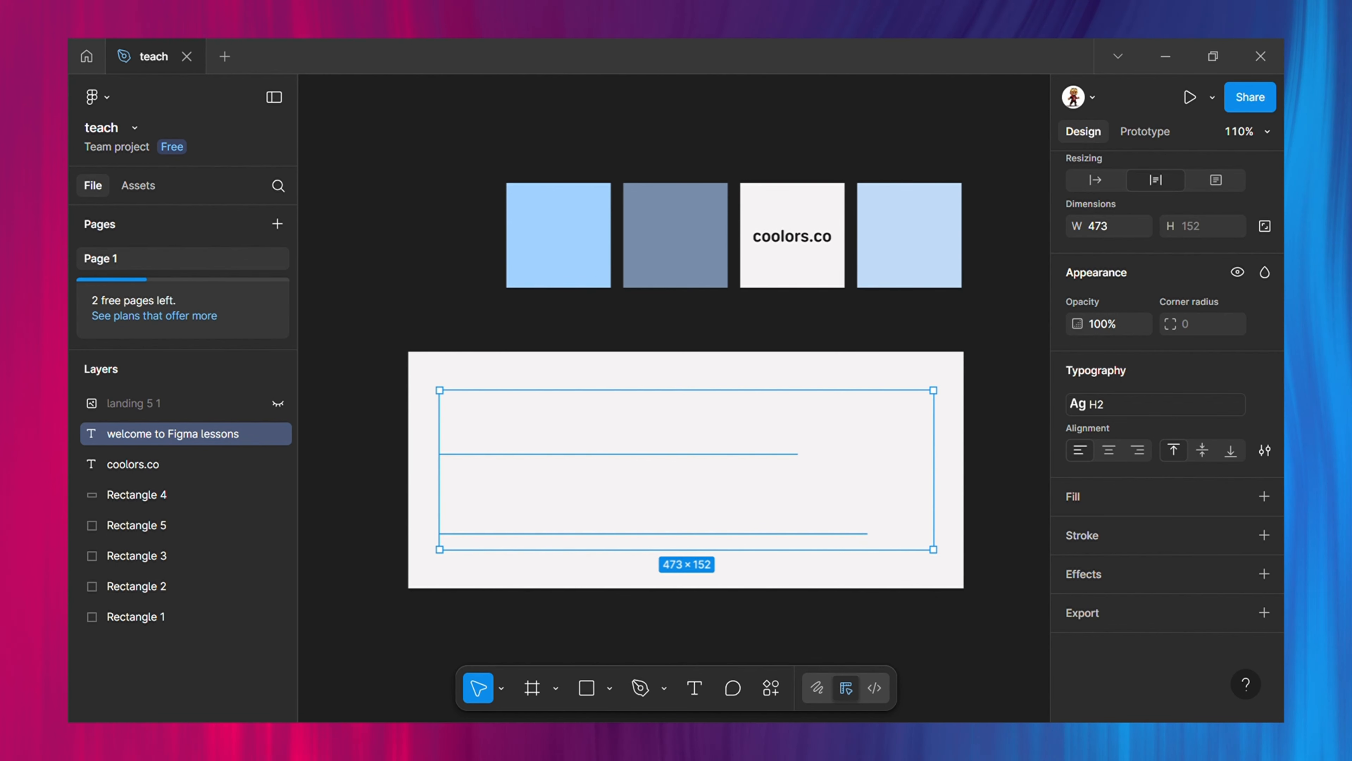
left_click(1265, 496)
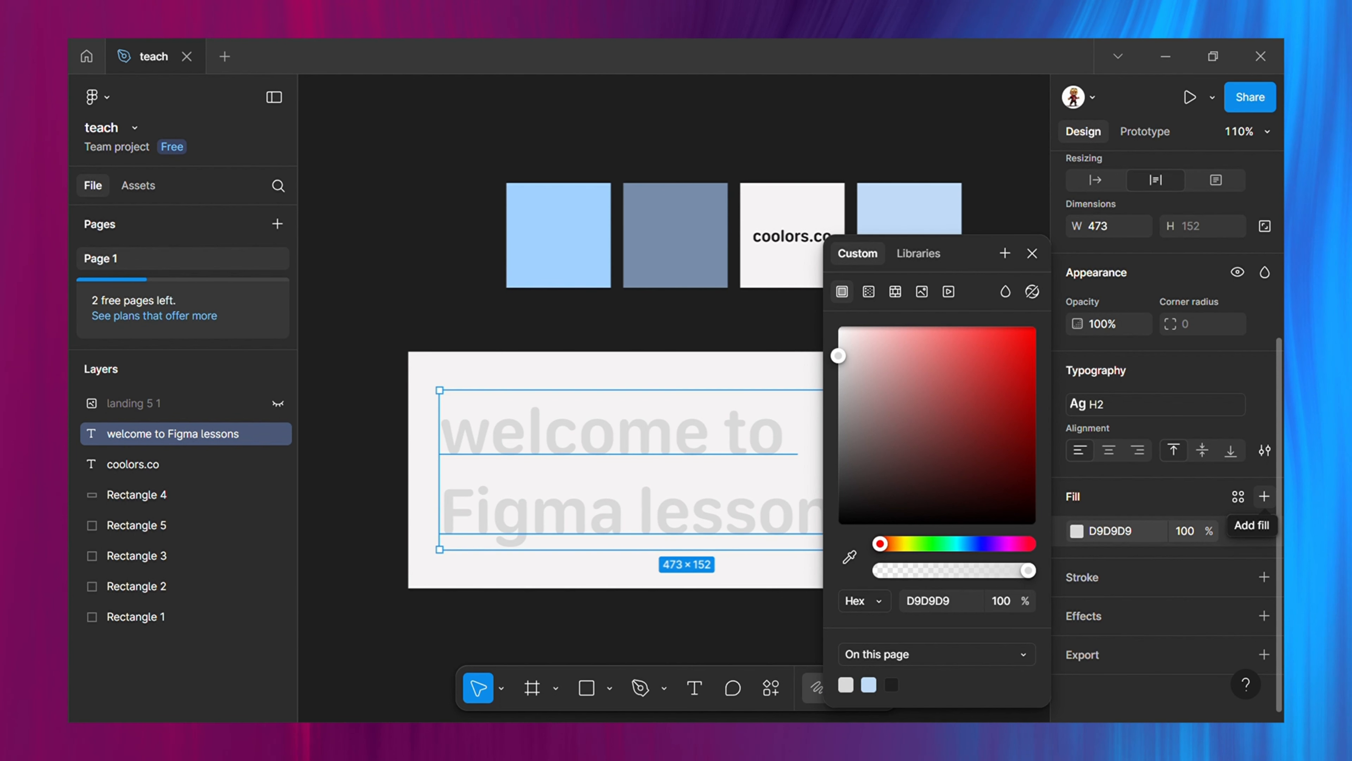
mouse_move(839, 356)
left_mouse_down()
mouse_move(888, 417)
mouse_move(845, 355)
left_mouse_up()
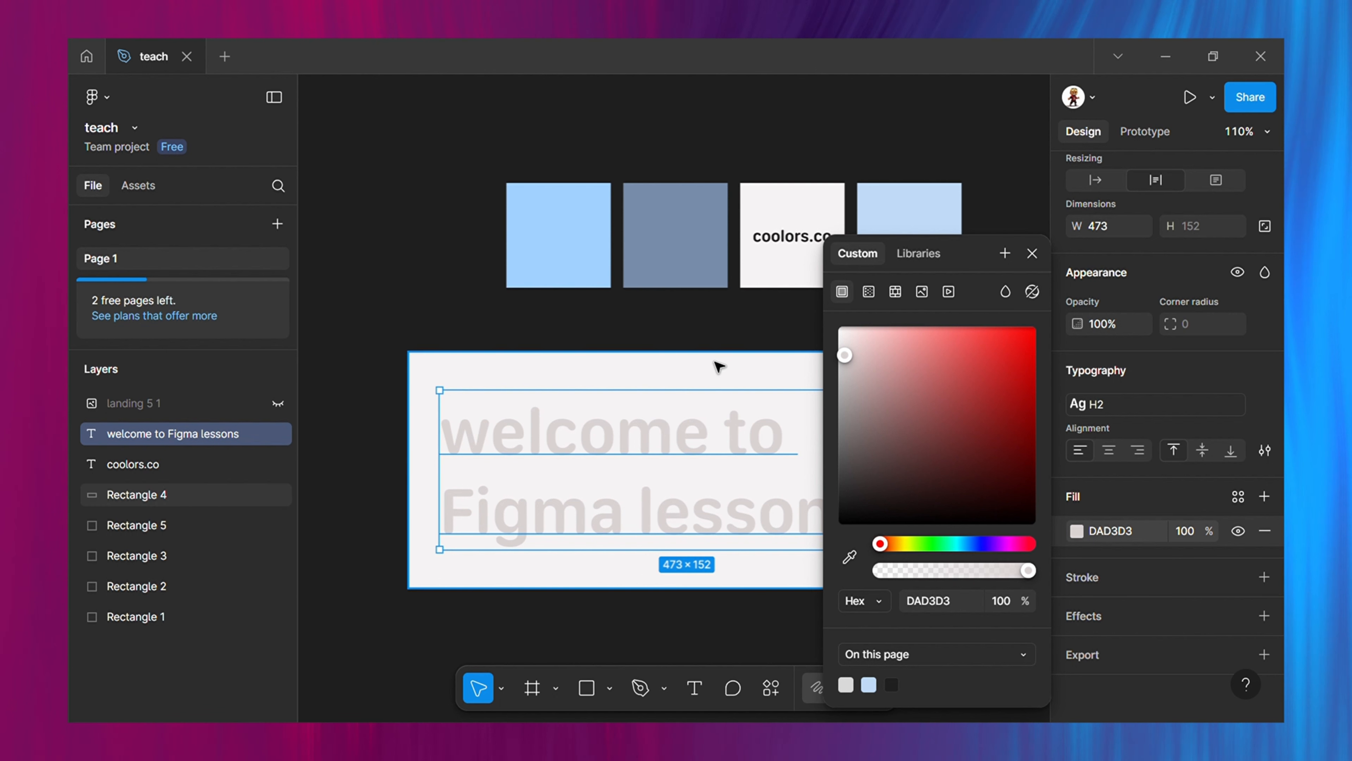
left_click(870, 350)
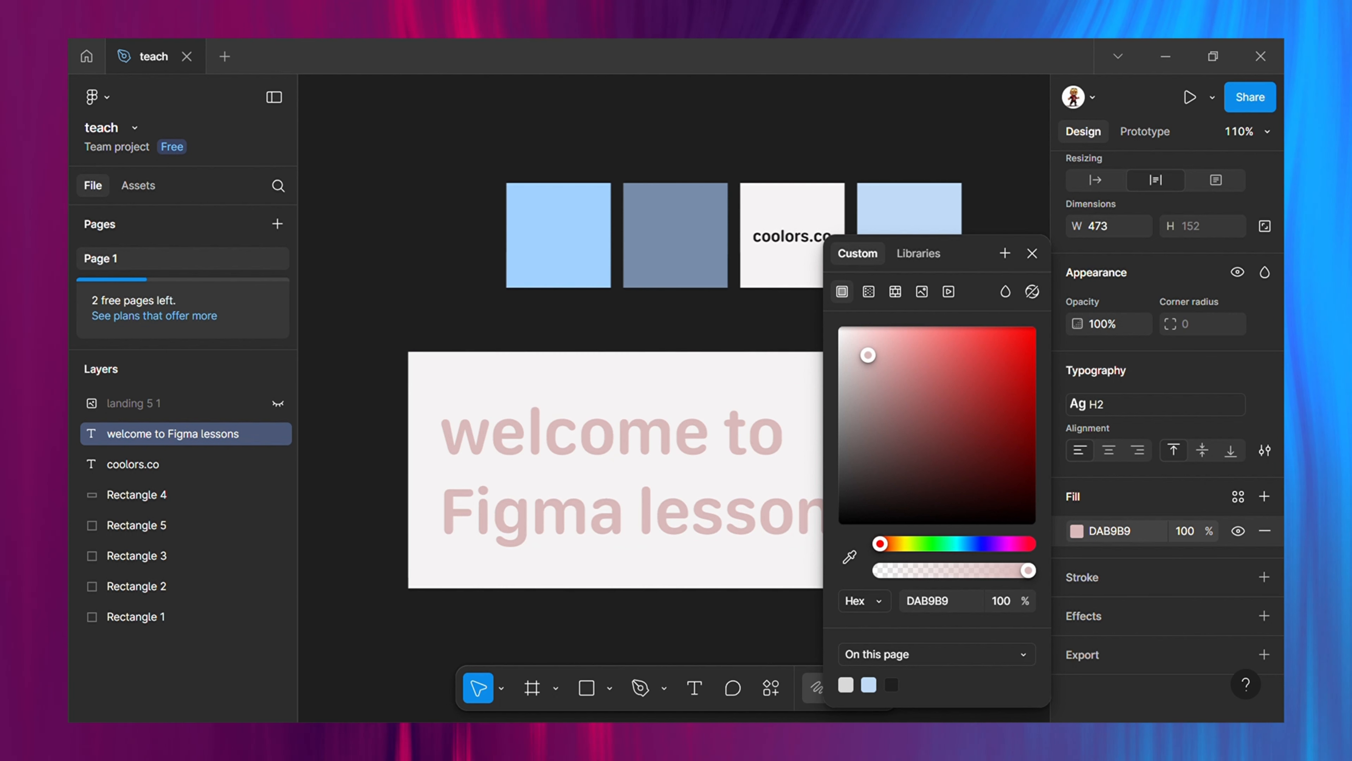
left_click_drag(869, 351, 883, 377)
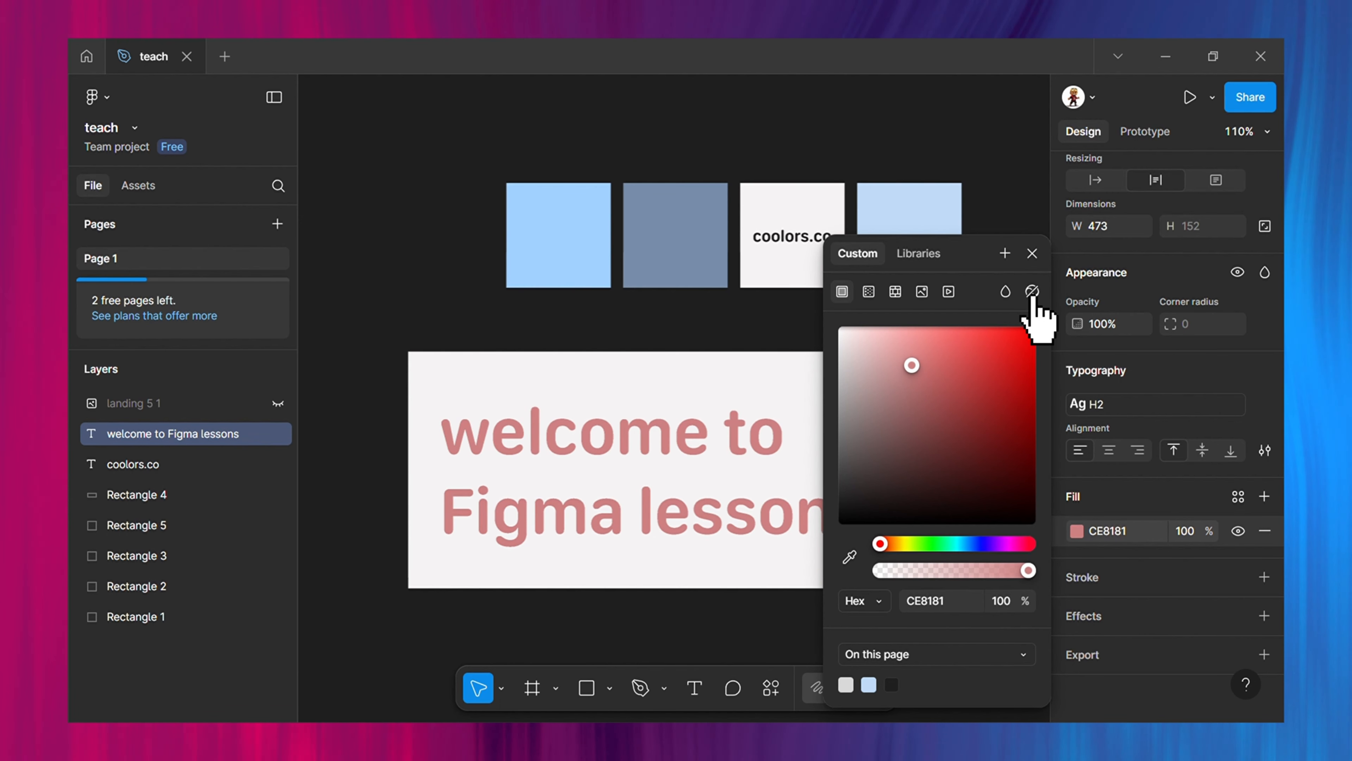
left_click_drag(940, 370, 863, 491)
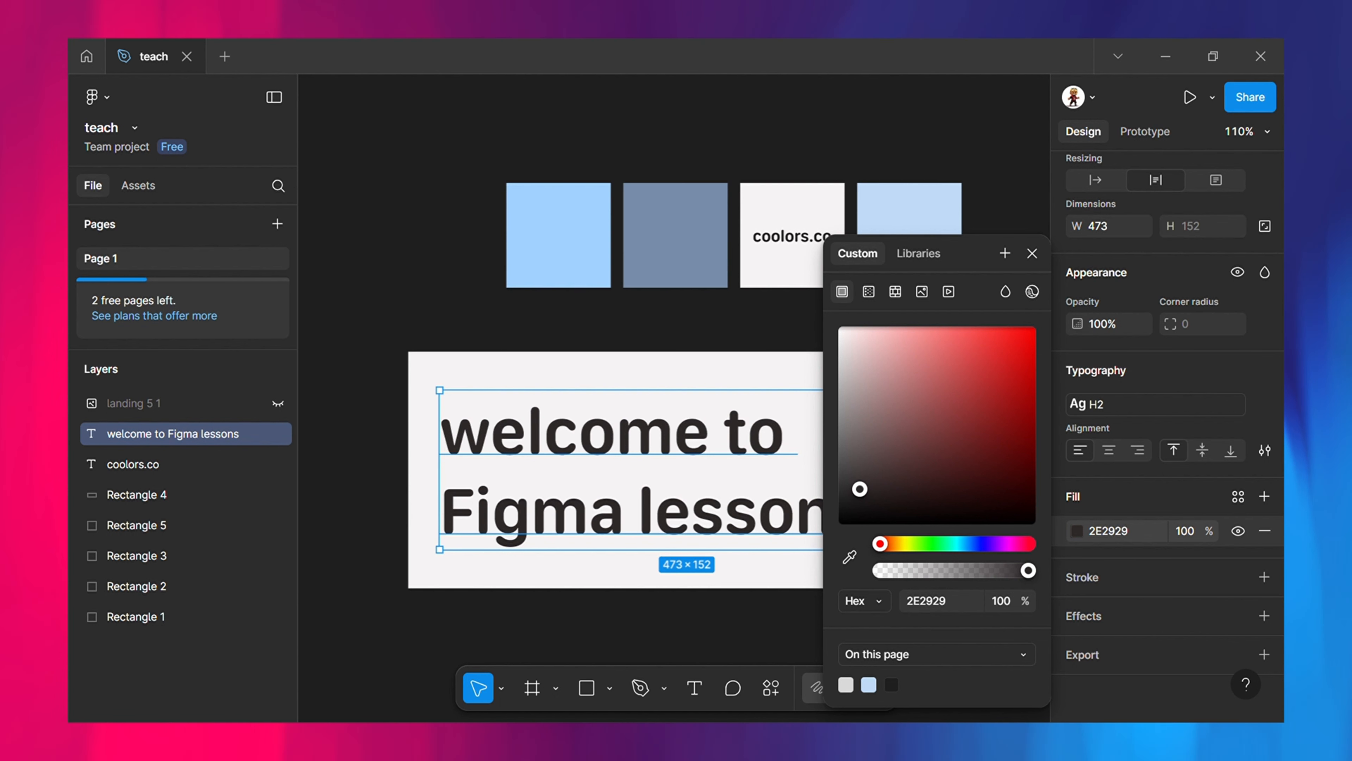
key("Escape")
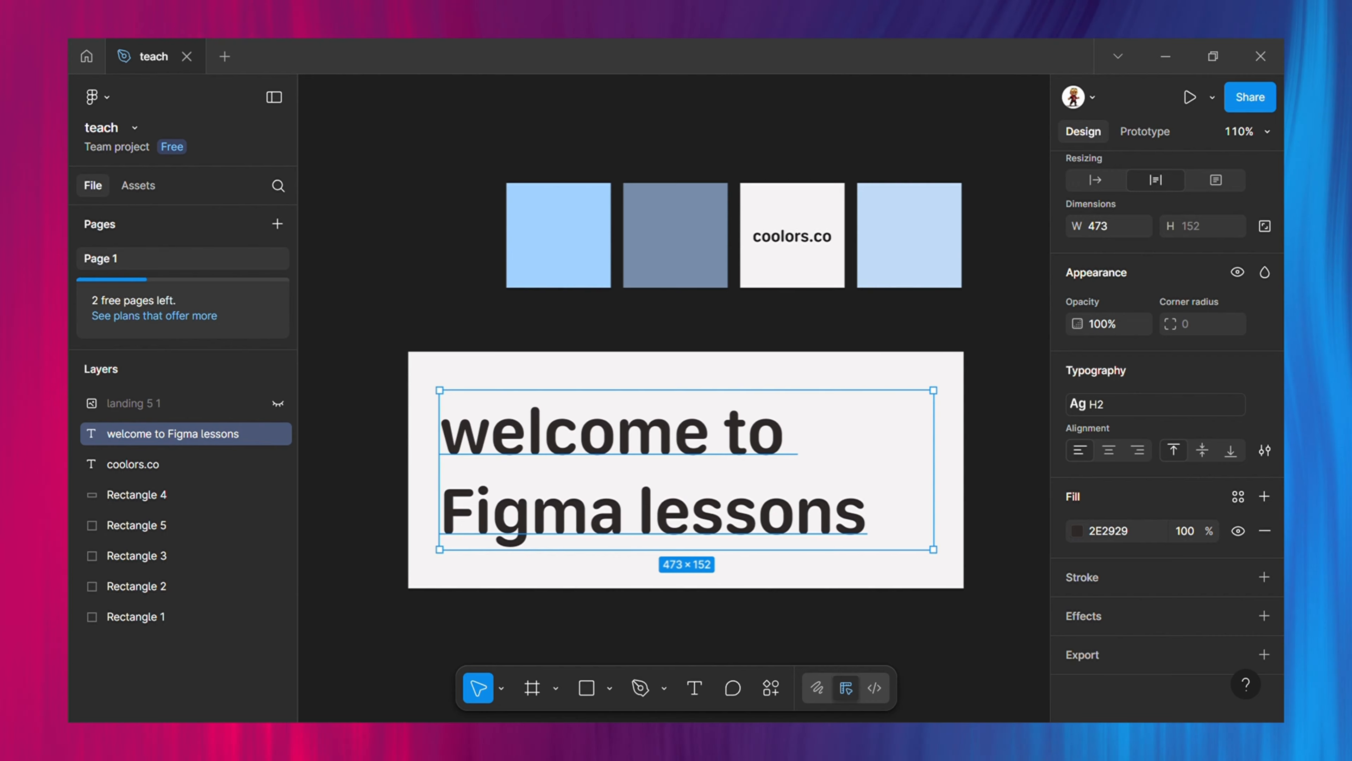
Try to create a color style named "txt" from the 2E2929 fill, and apply the existing txt color style to the text.
left_click(1238, 496)
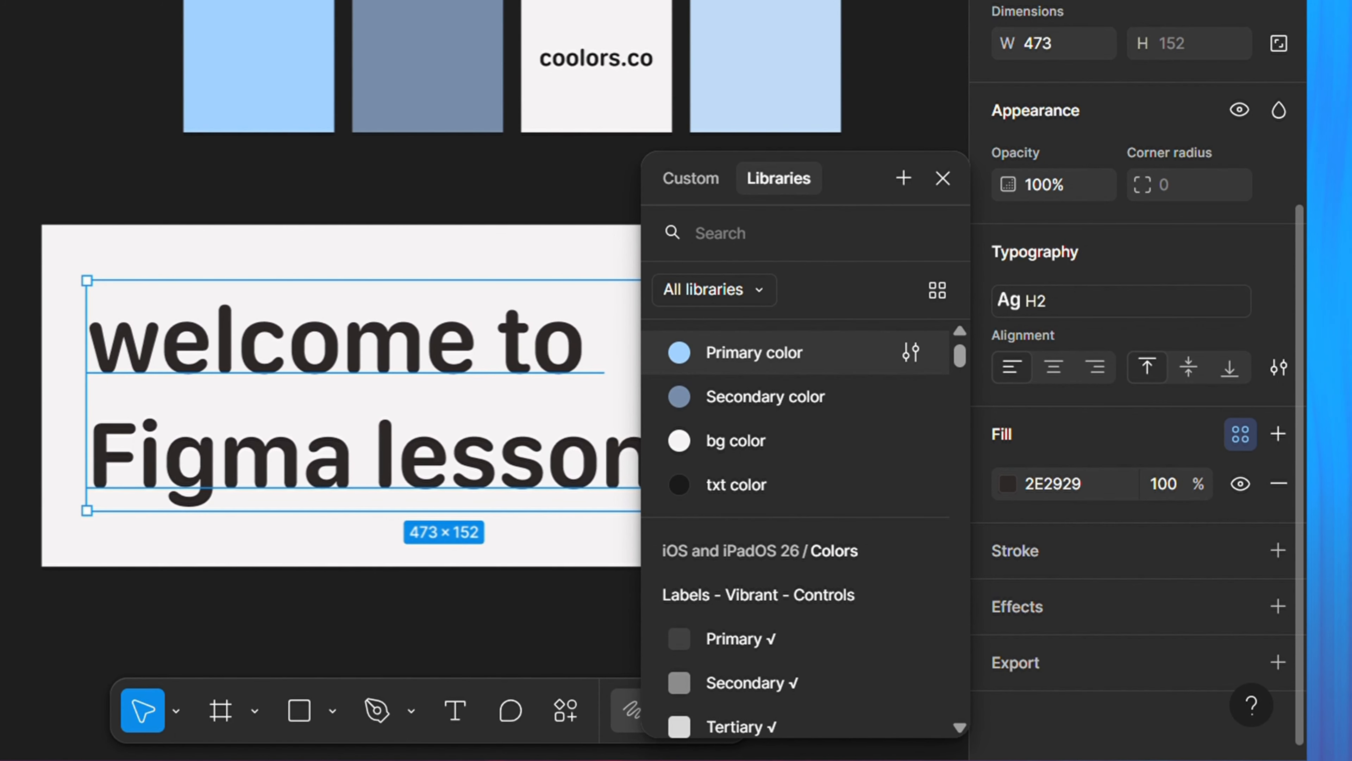
left_click(901, 179)
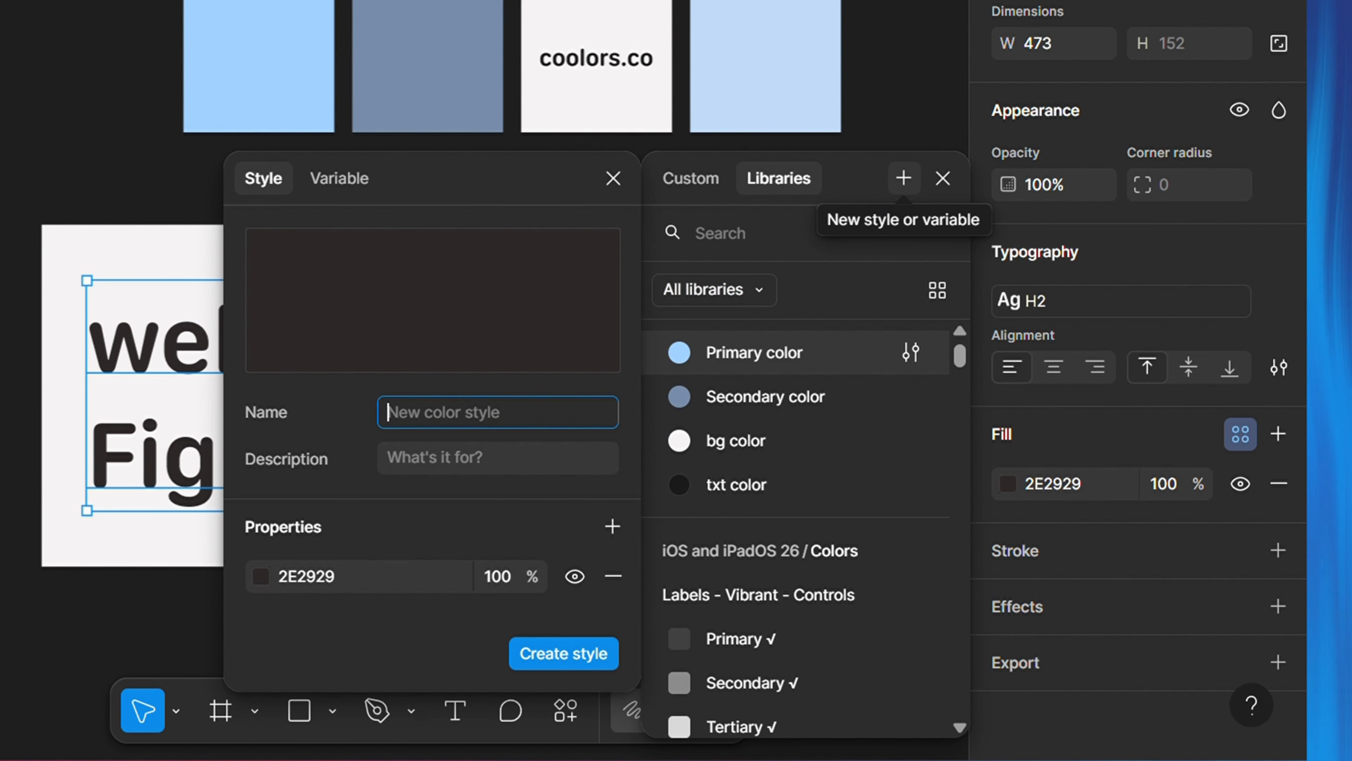
type("txt")
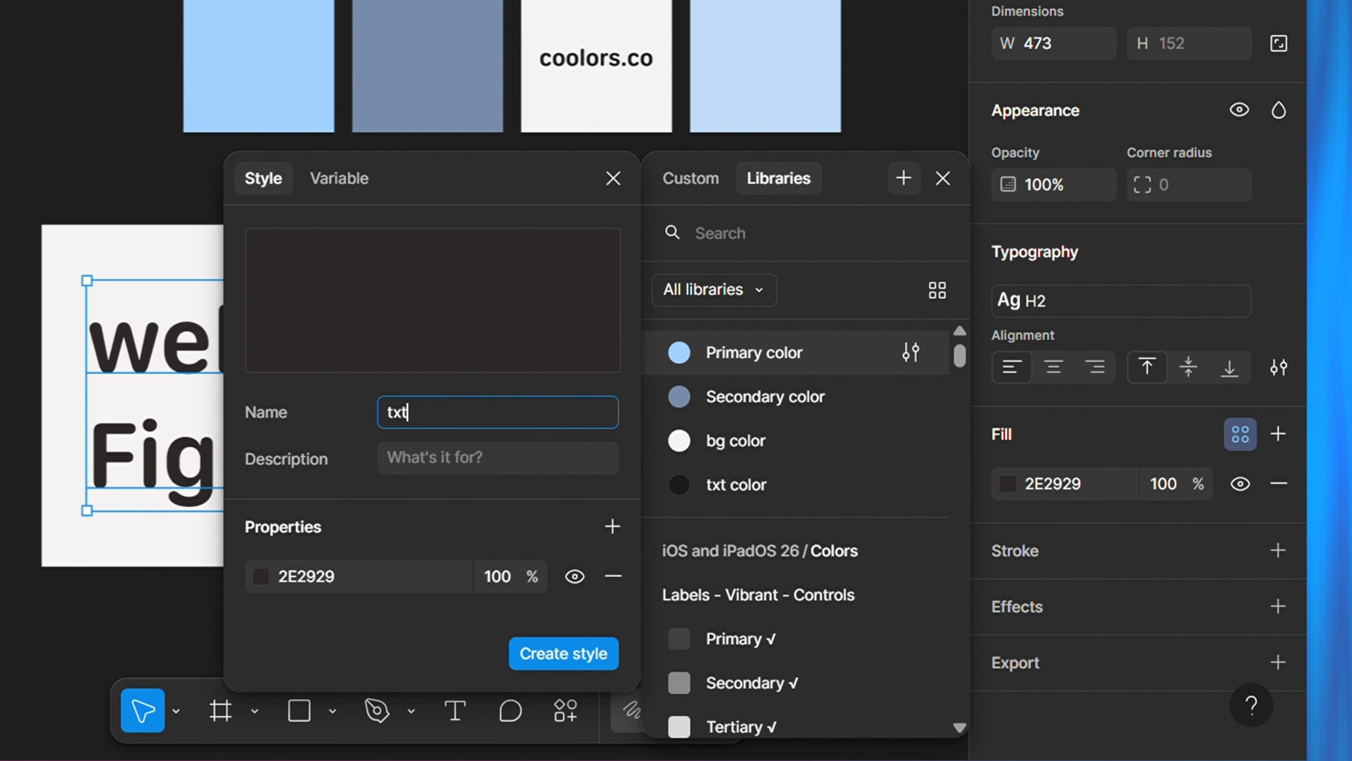
key("Tab")
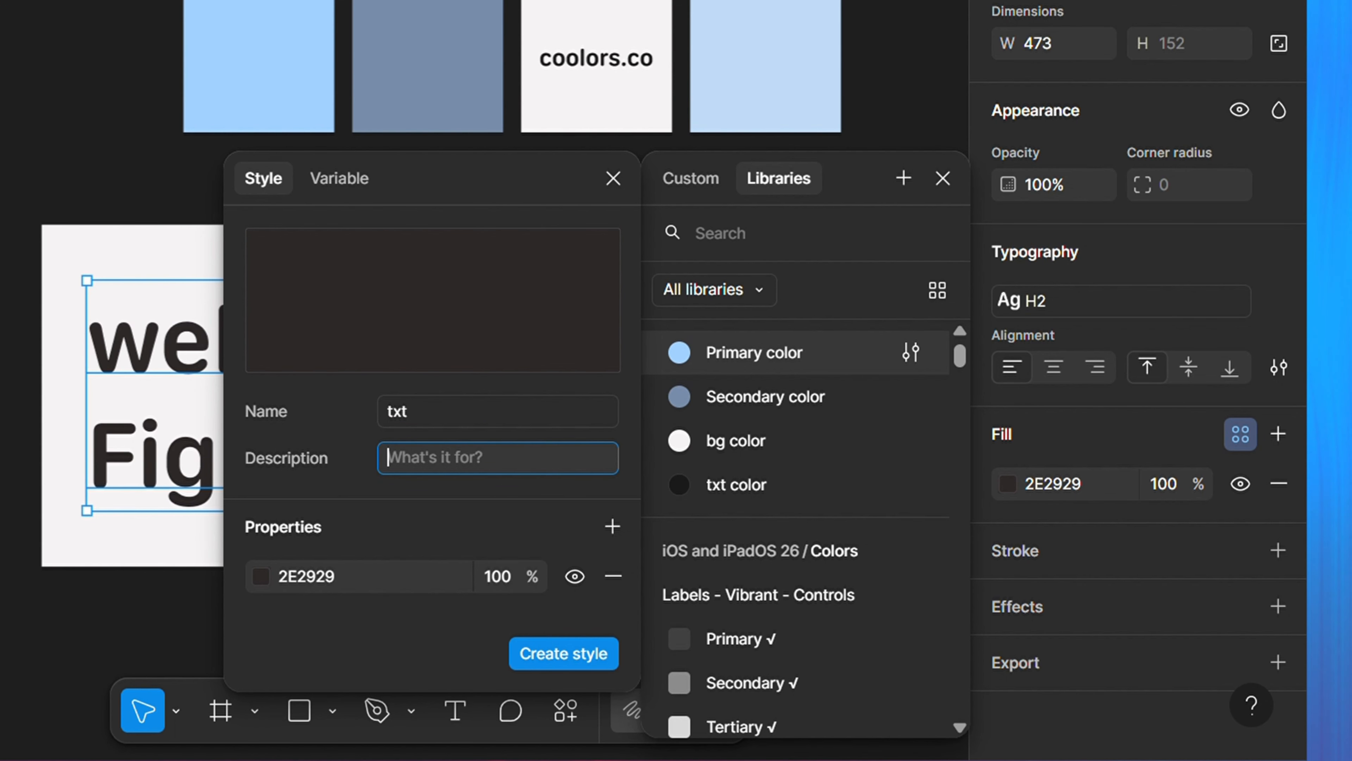
left_click(566, 660)
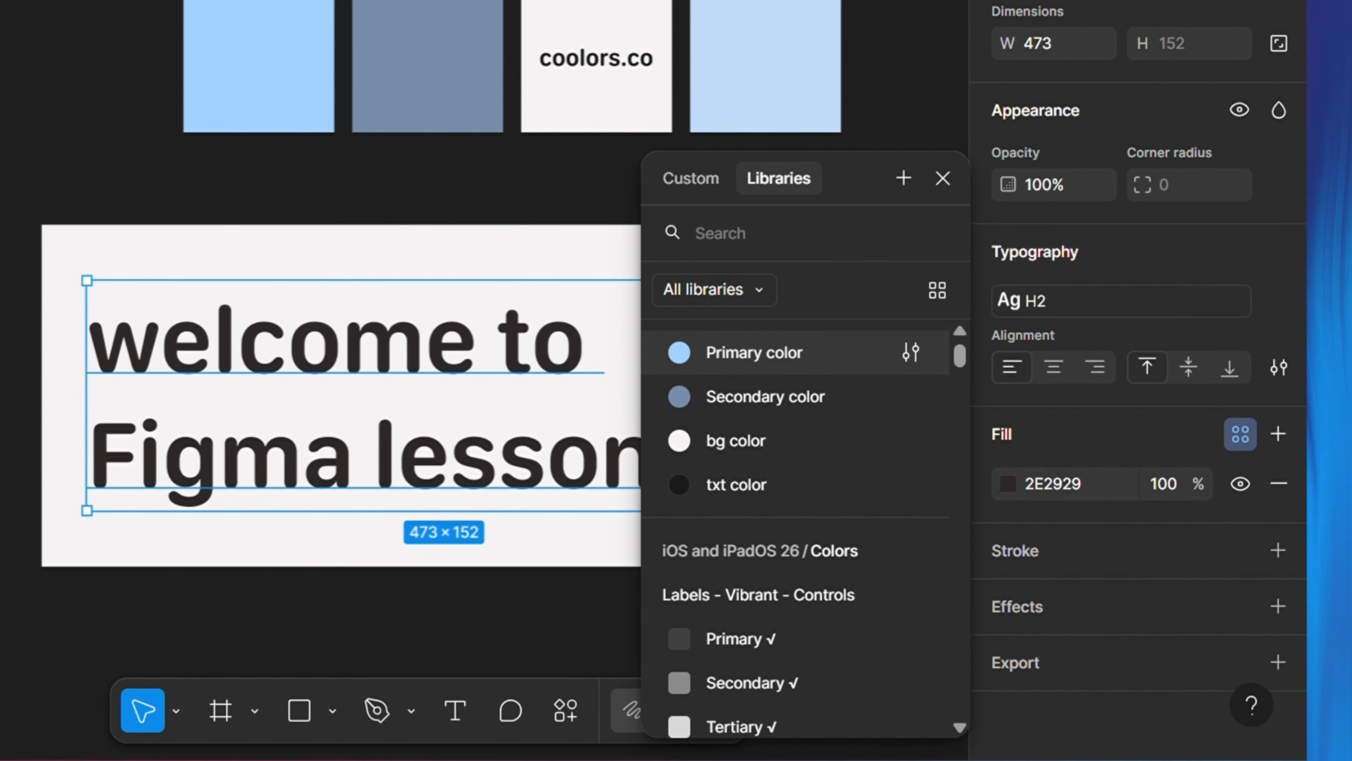
left_click(736, 485)
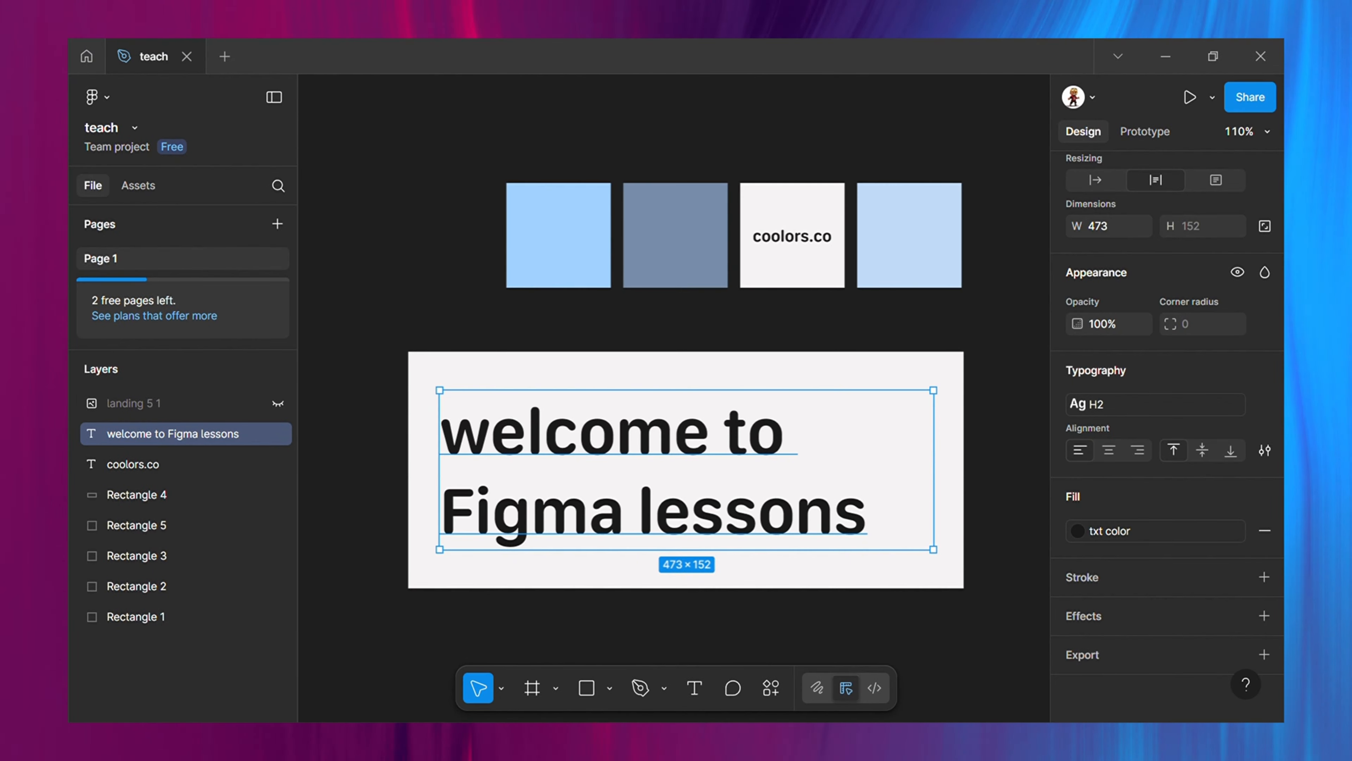
Space the pale blue square evenly after the off-white one at X 125 and apply the txt color style to it.
left_click(792, 235)
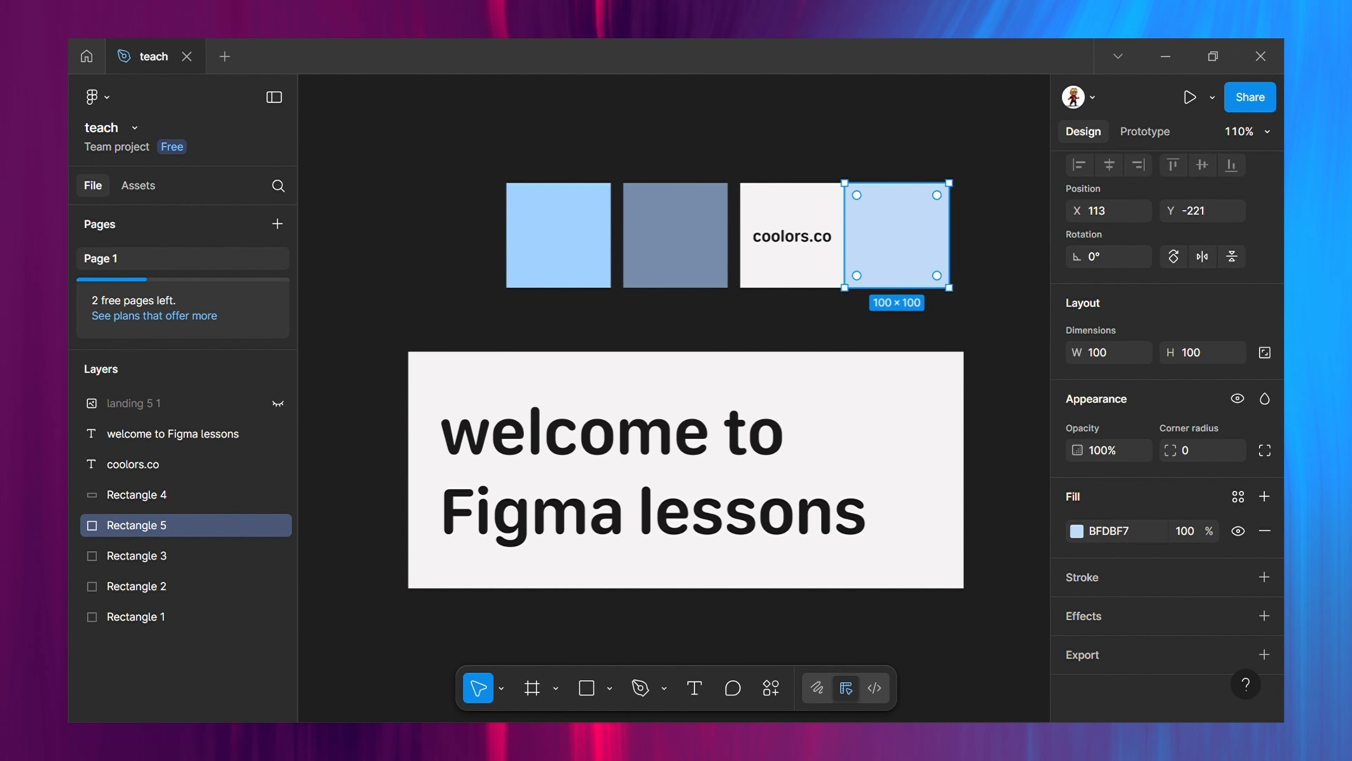
mouse_move(897, 235)
left_mouse_down()
mouse_move(933, 235)
mouse_move(909, 234)
left_mouse_up()
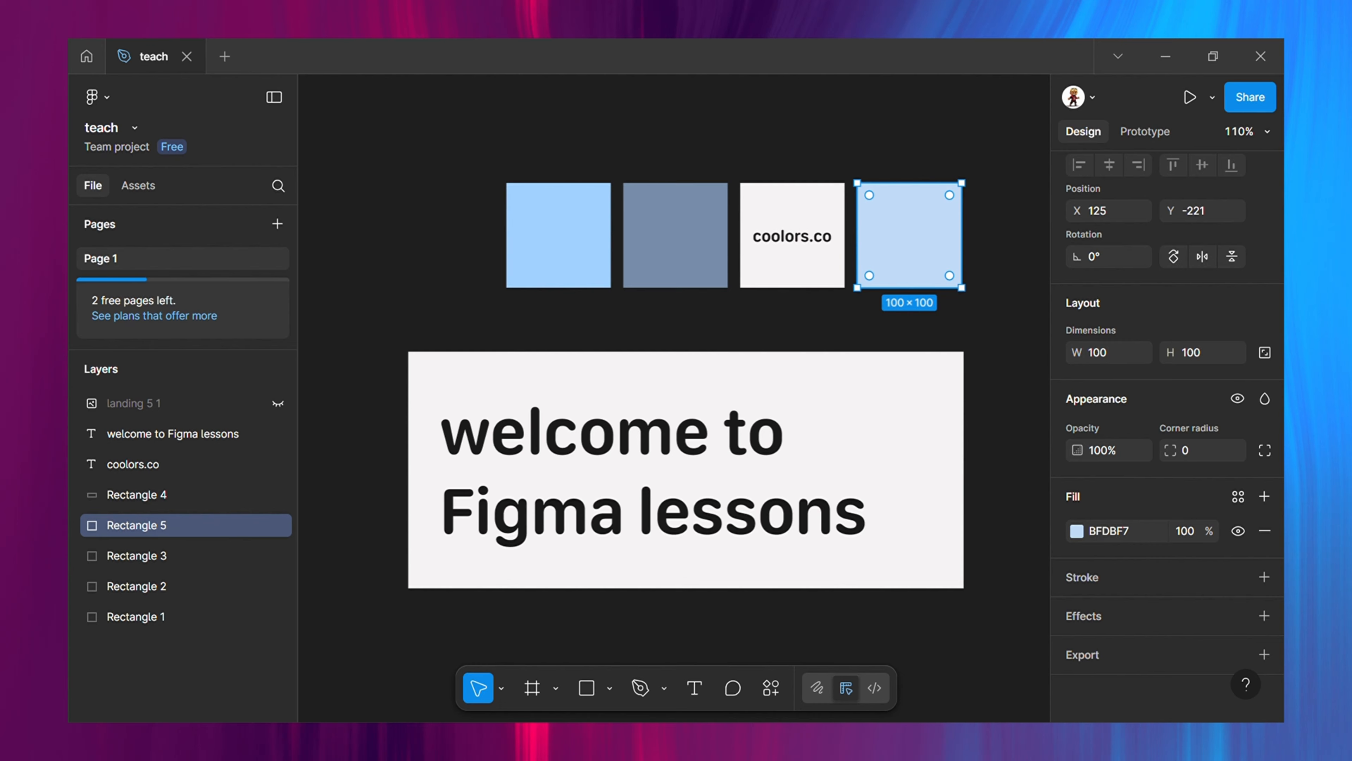
left_click(1239, 497)
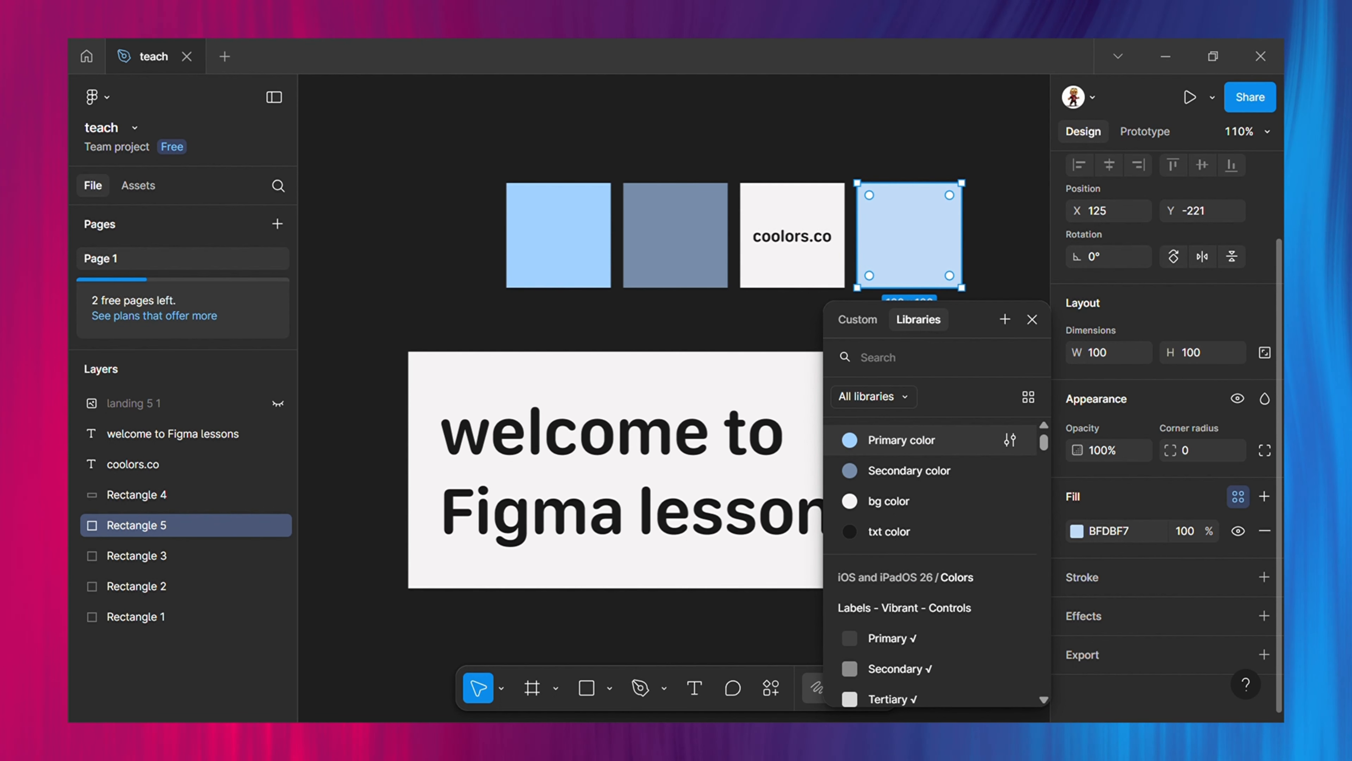
left_click(889, 532)
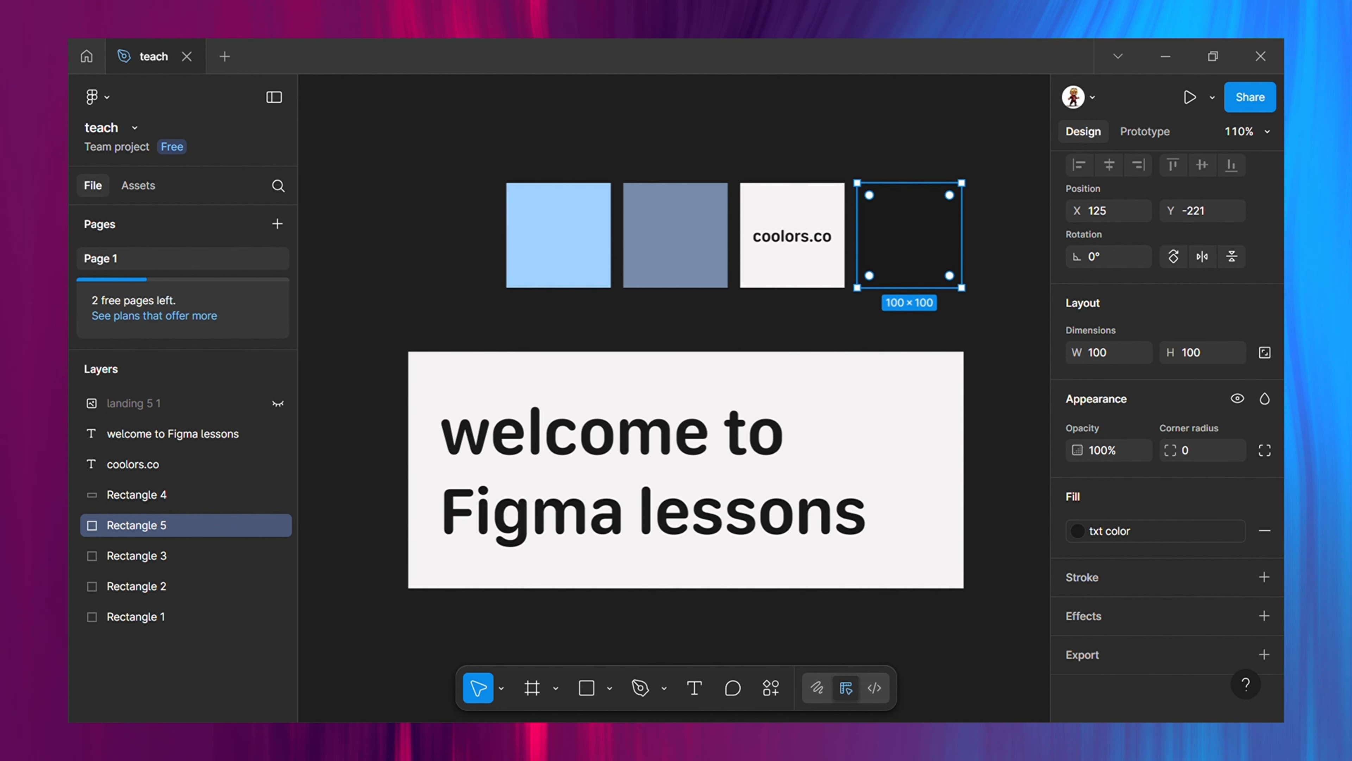
key("Escape")
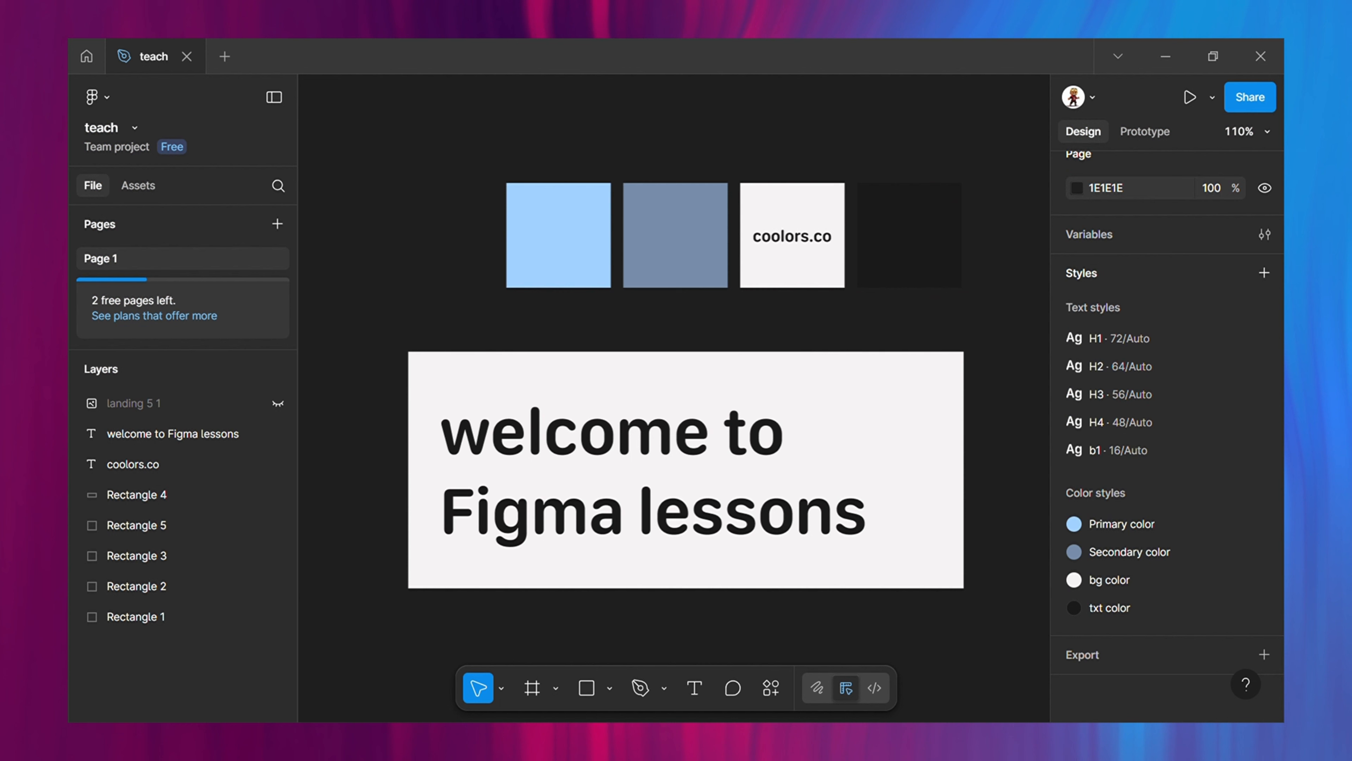
left_click(909, 235)
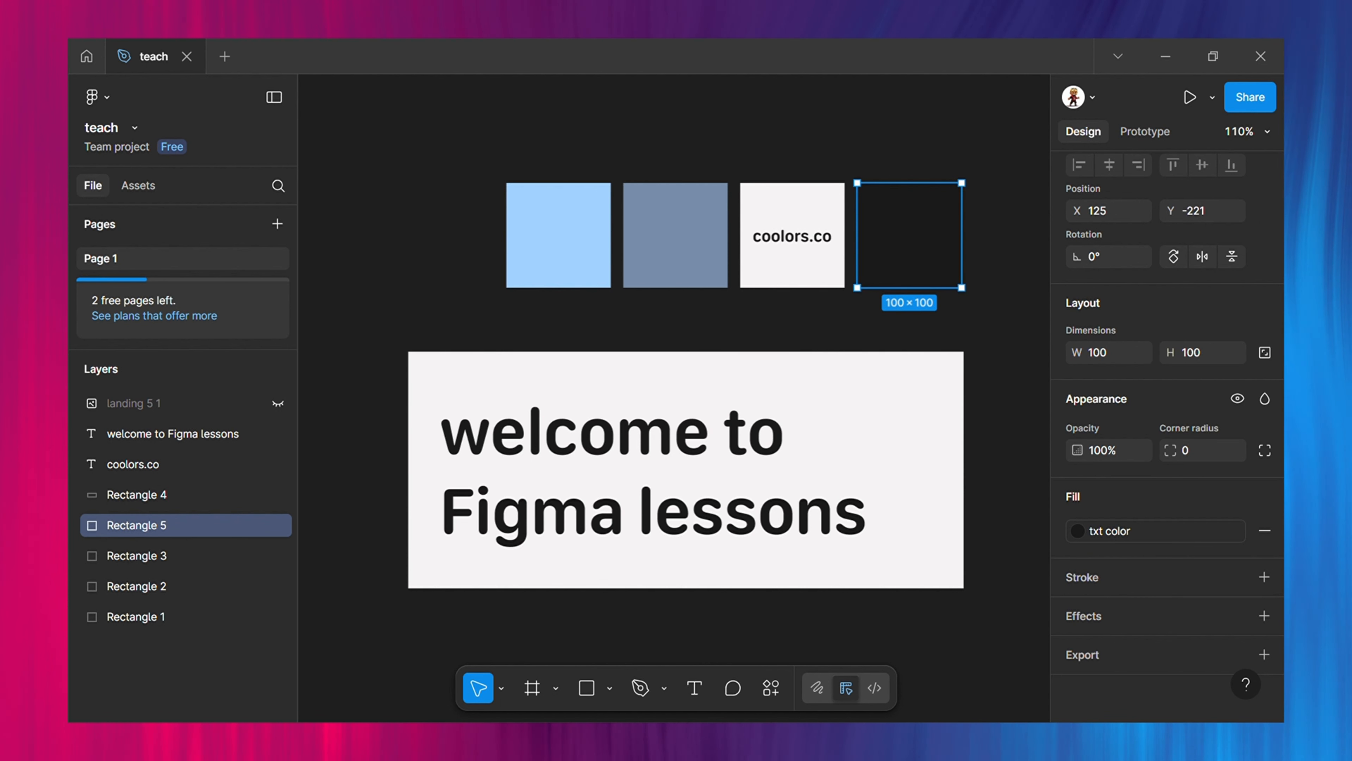
key("Escape")
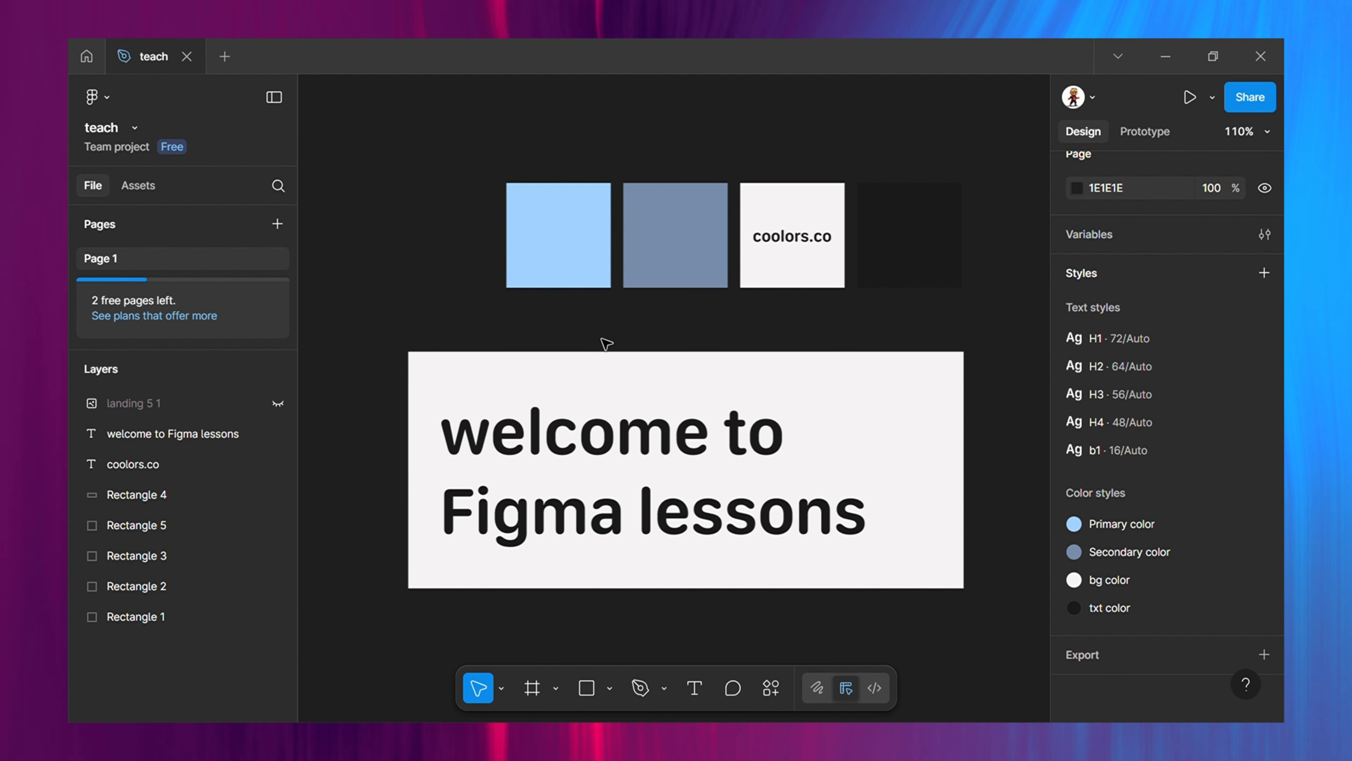
Add the text "click here to view" on the off-white square below the "coolors.co" label.
key("t")
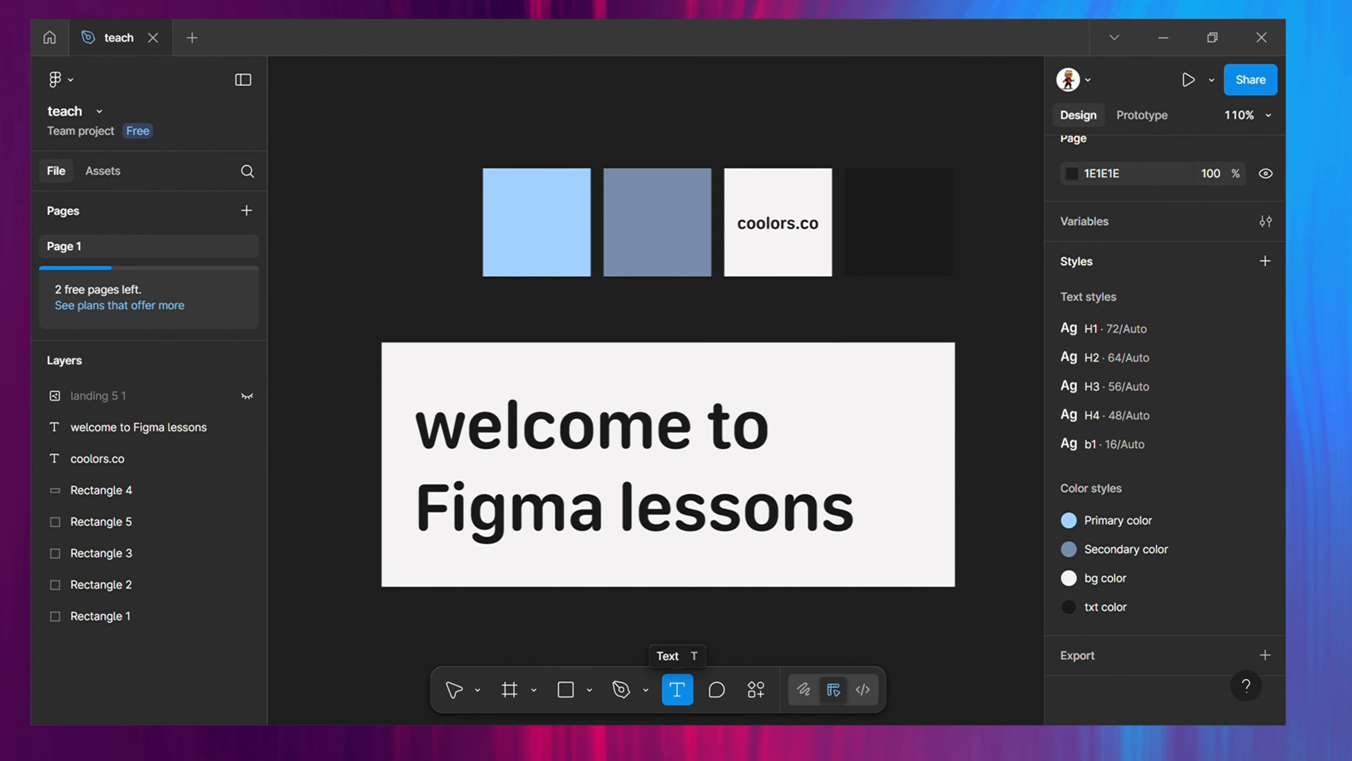
left_click(764, 256)
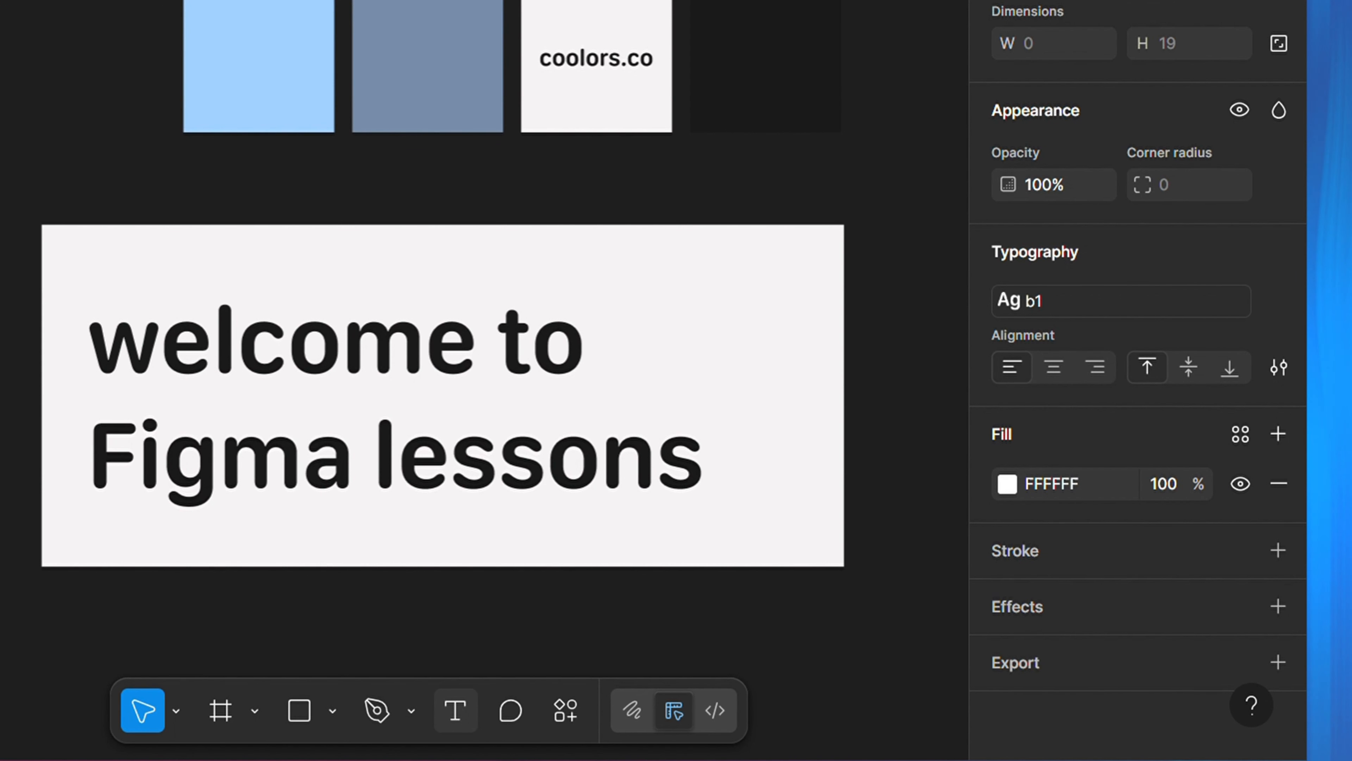
type("cl")
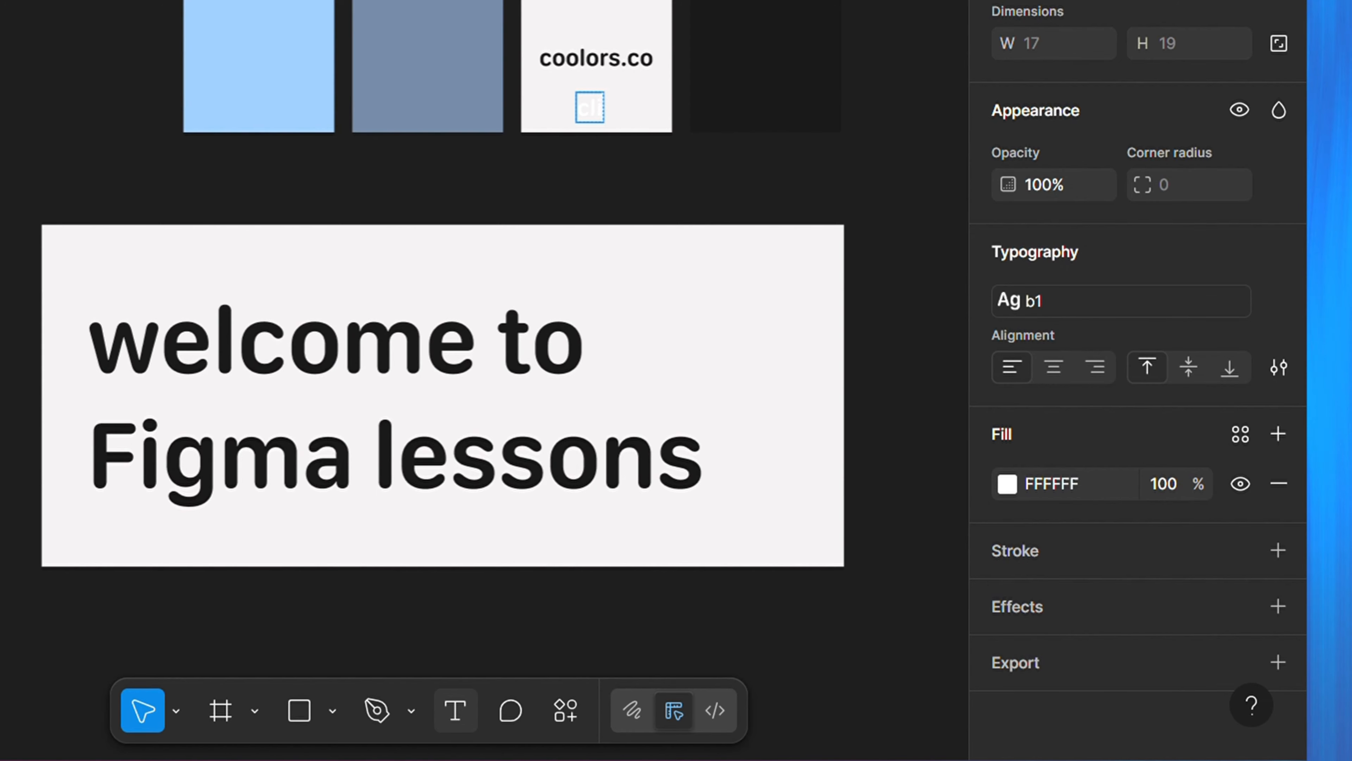
type("ick here to view")
Move the "click here to view" text just under the "coolors.co" label, to X 20, Y -161.
scroll(745, 95, "up", 3)
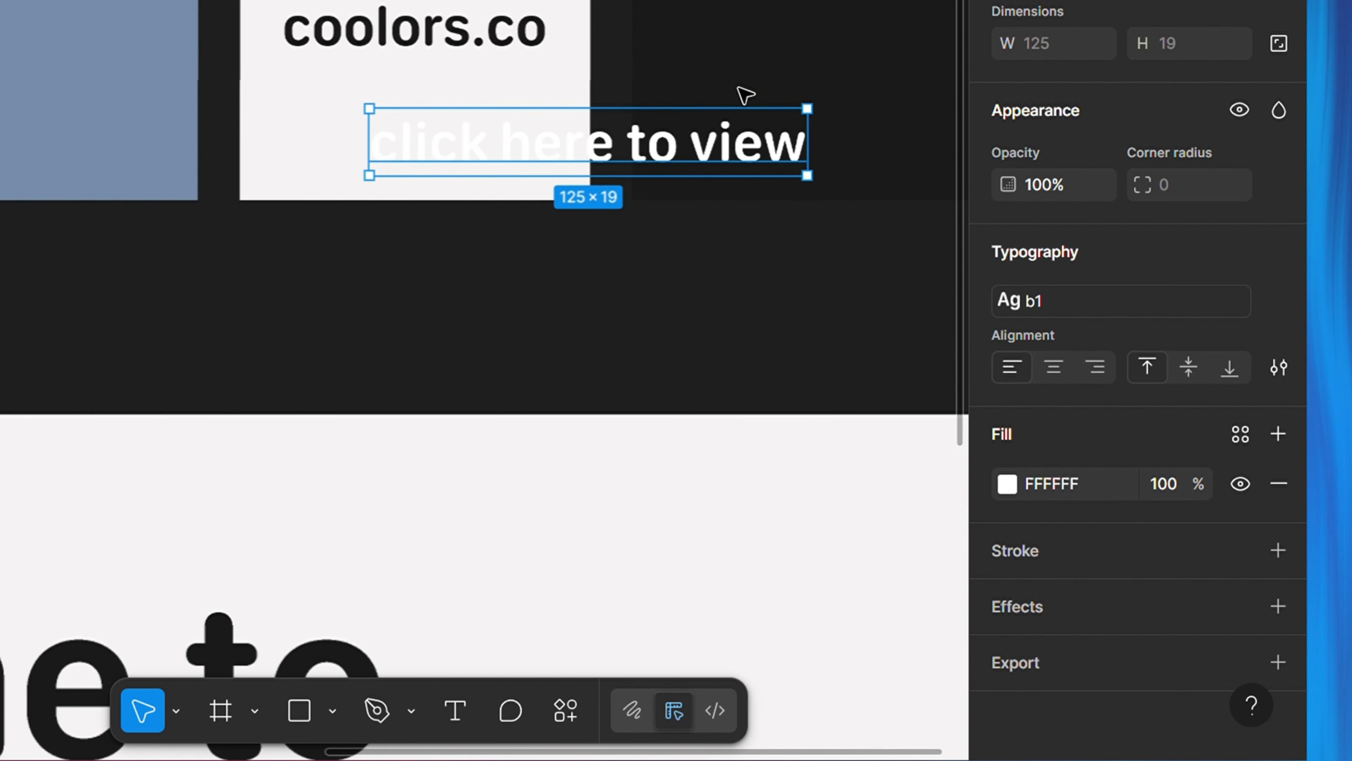
scroll(745, 94, "up", 1)
left_click_drag(745, 123, 630, 68)
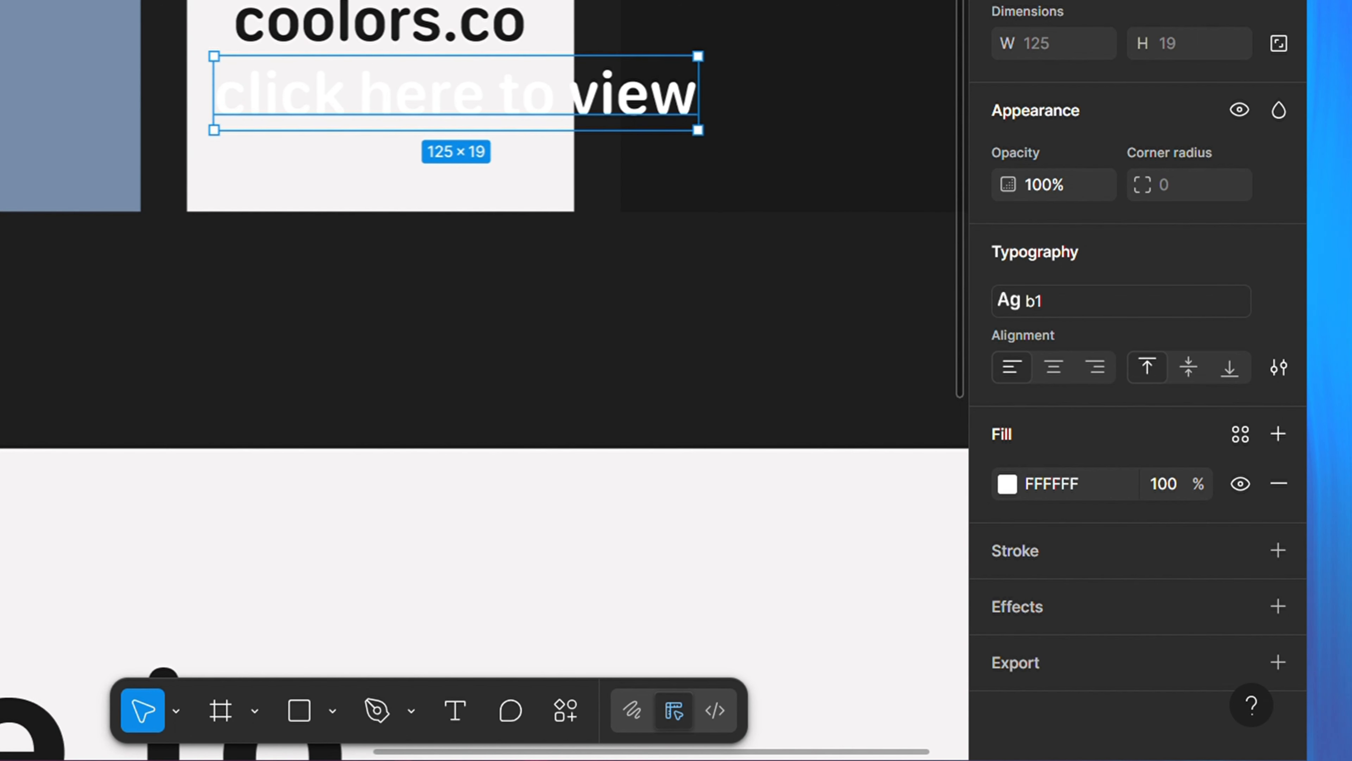
scroll(1138, 373, "up", 5)
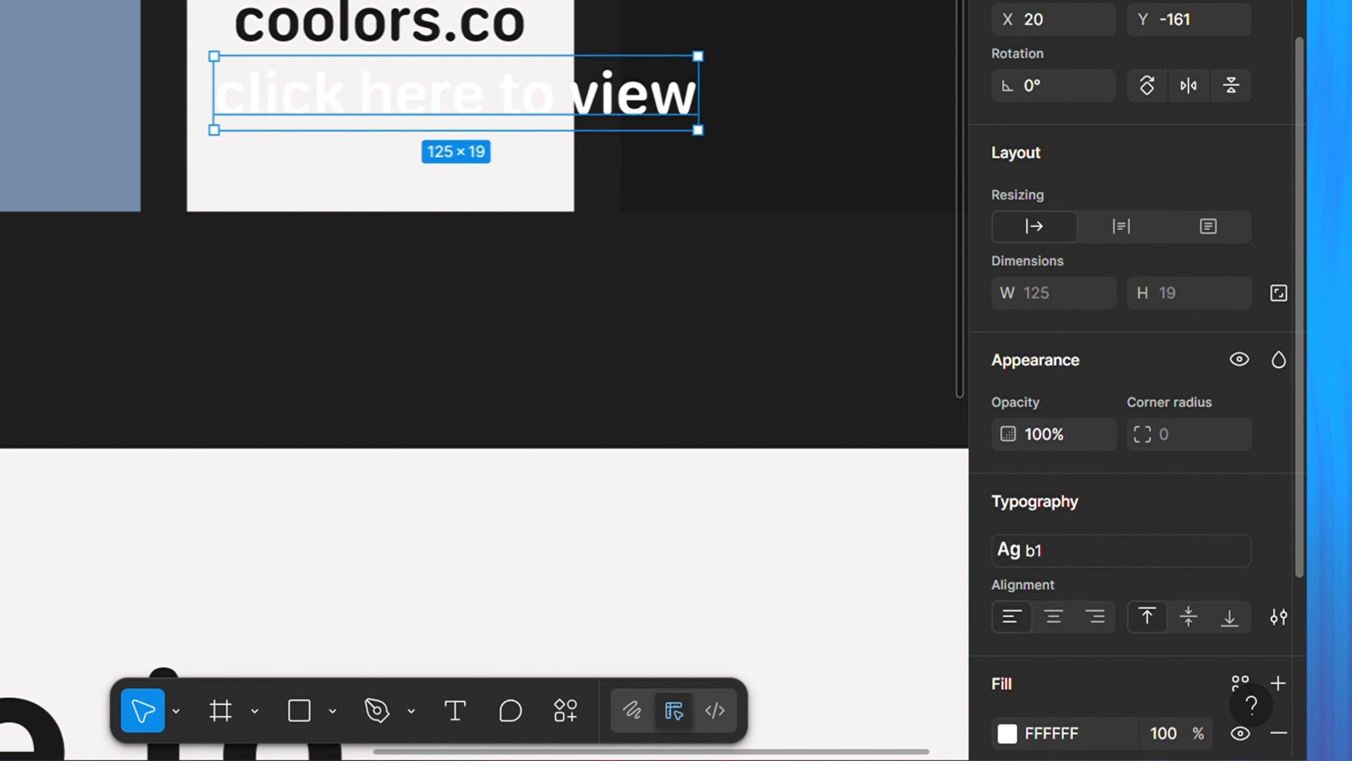
Detach the b1 style from the "click here to view" text and set its font to Medium weight at size 10.
left_click(1235, 551)
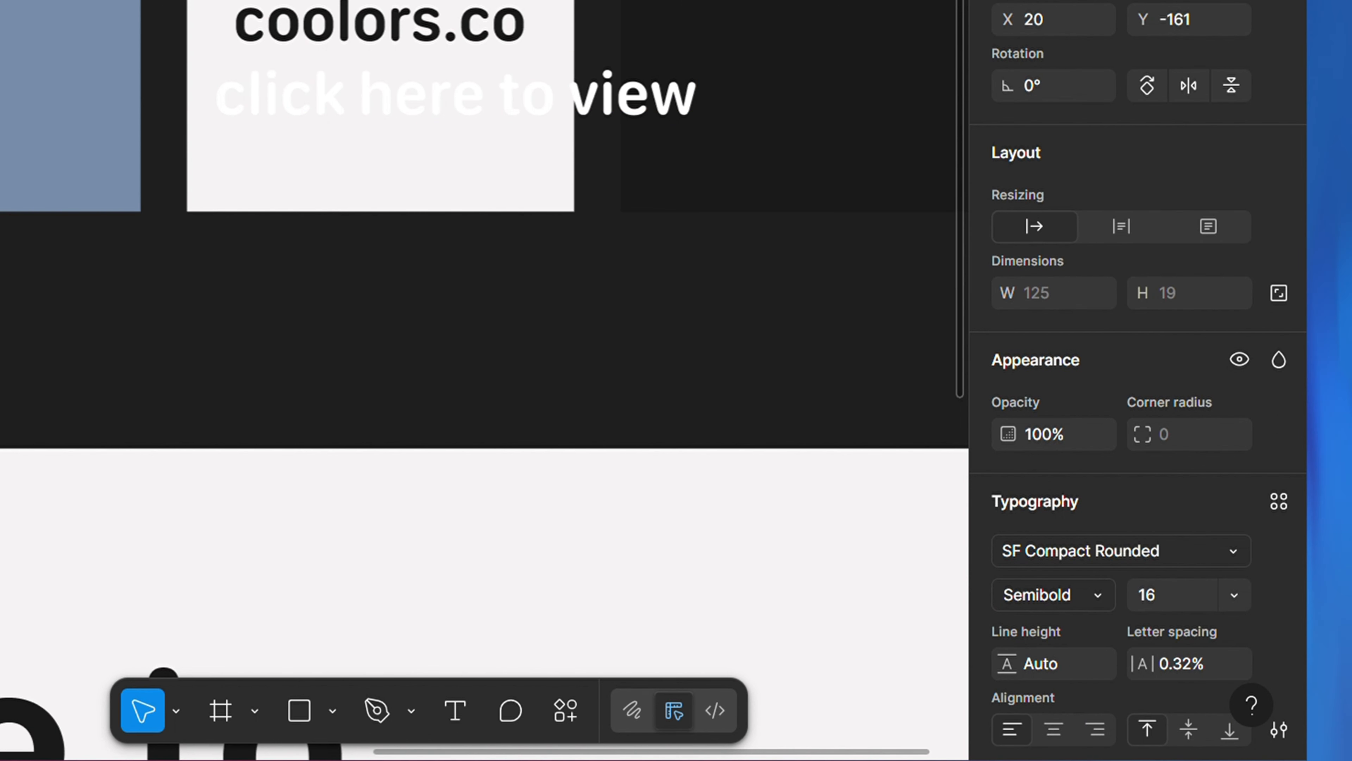
left_click(1234, 595)
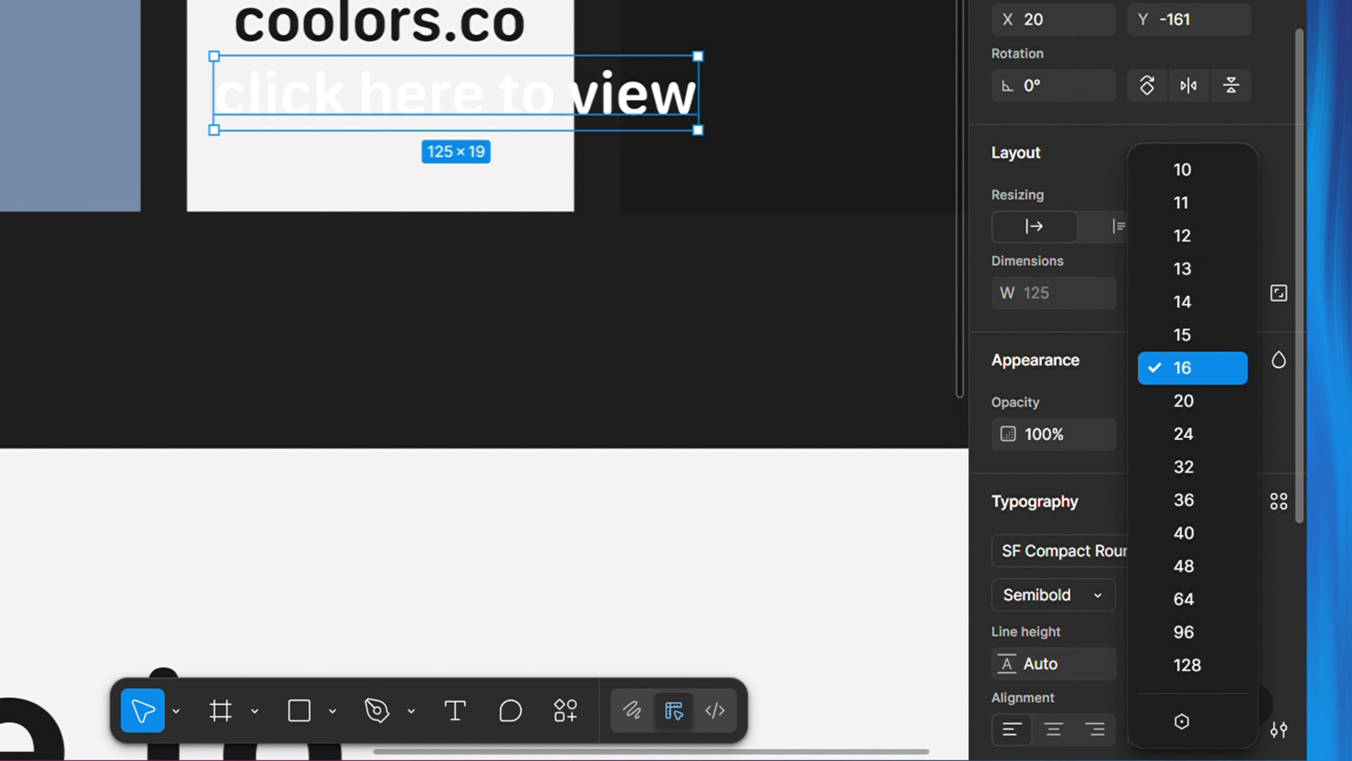
left_click(1182, 268)
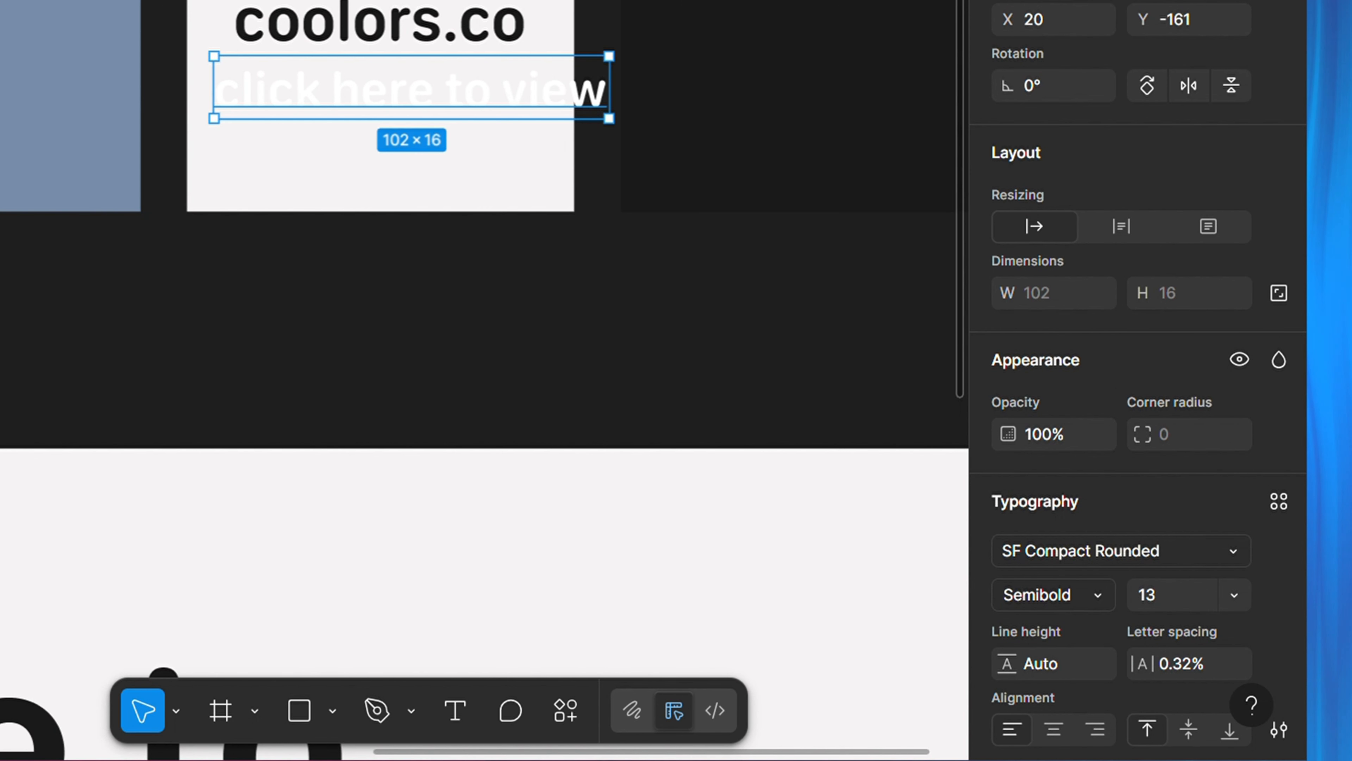
left_click(1234, 595)
left_click(1180, 169)
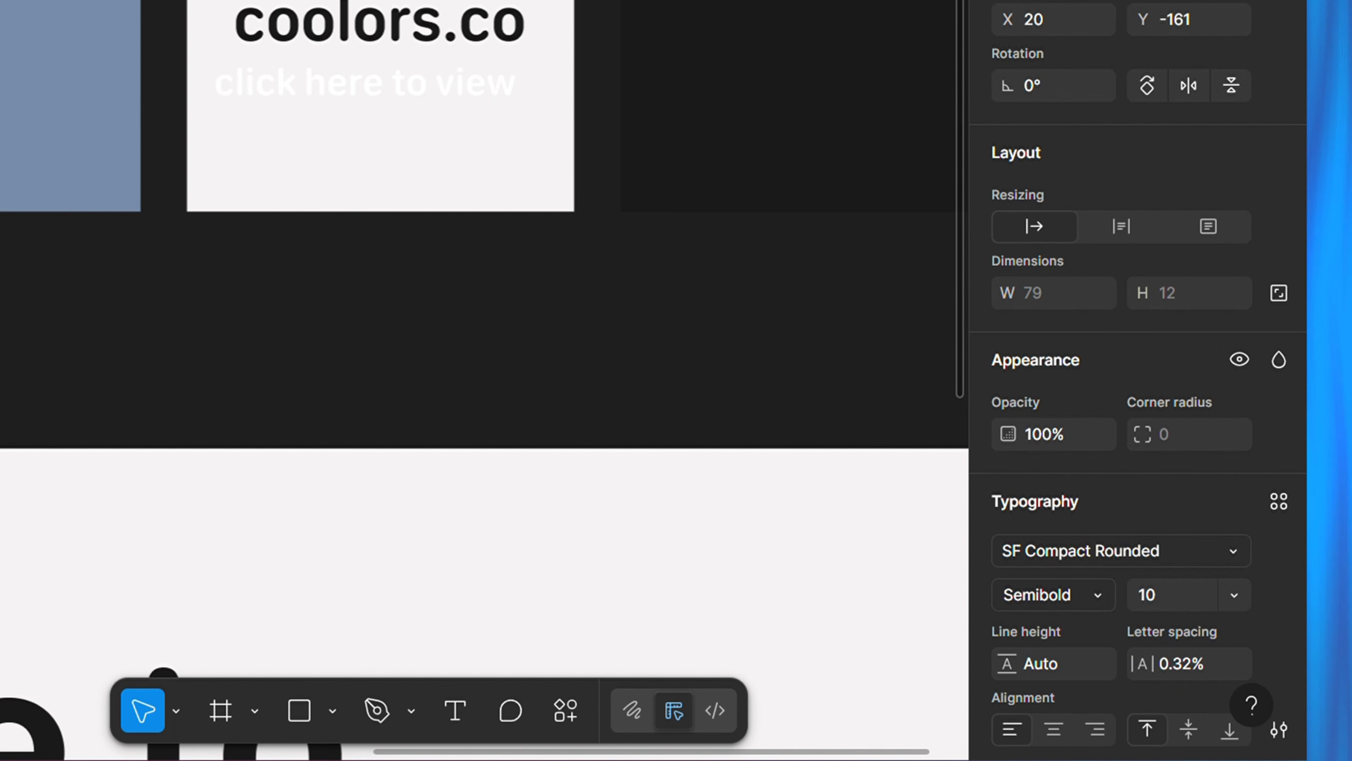
left_click(1086, 595)
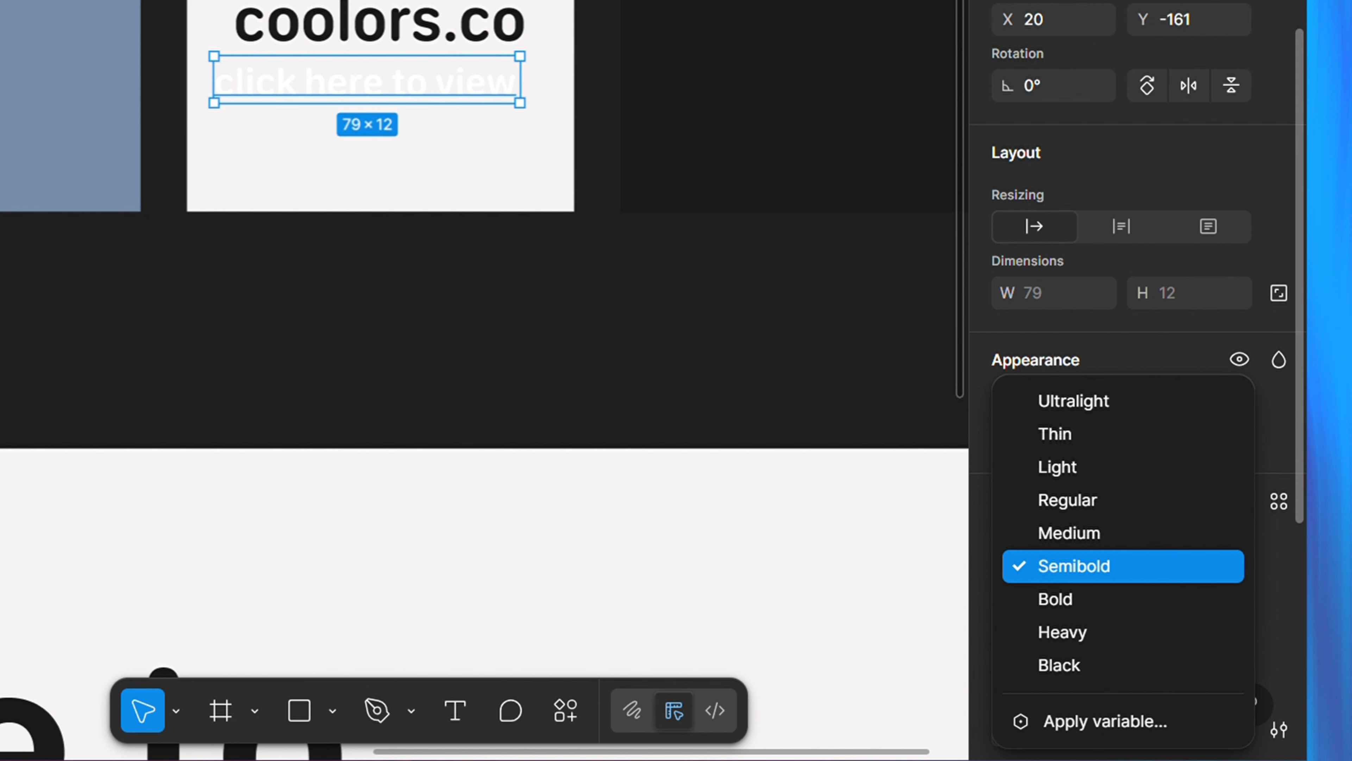
left_click(1086, 533)
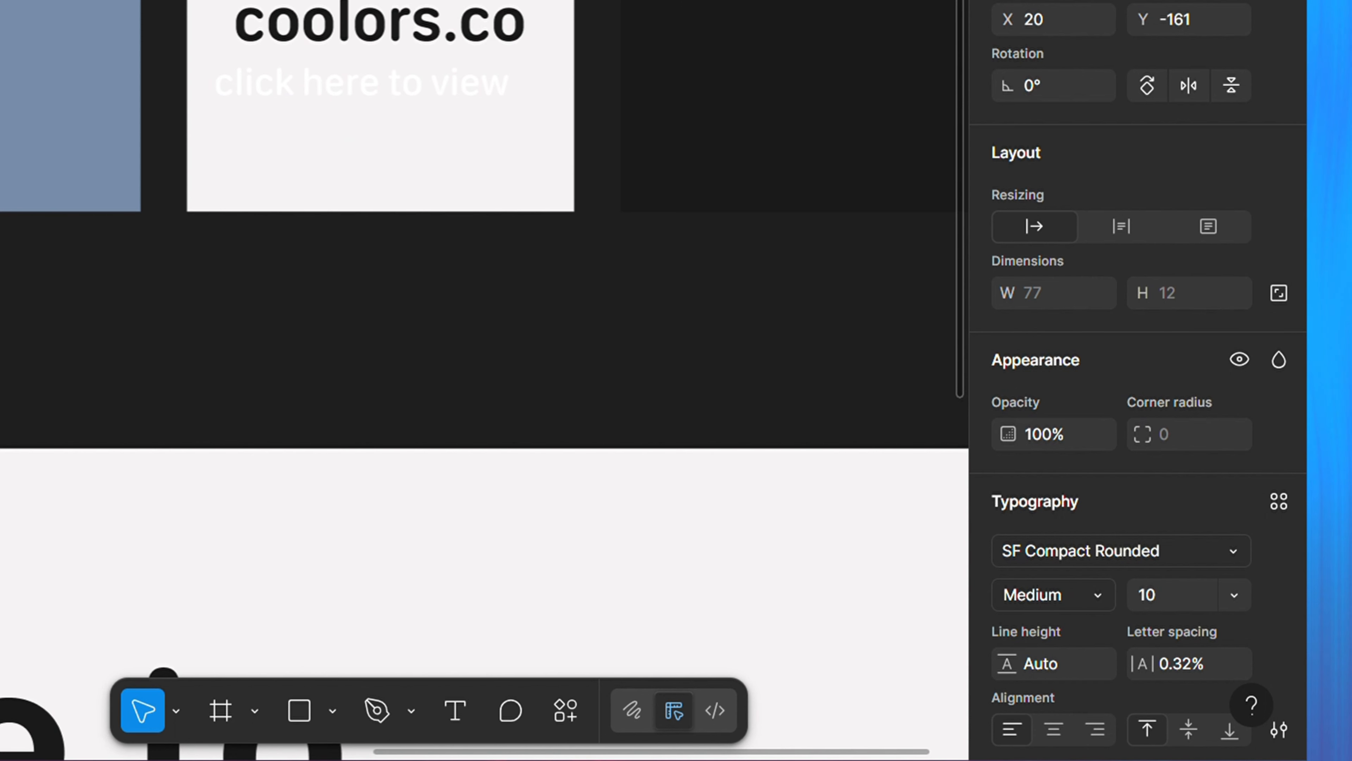
Try font size 8 on the "click here to view" text, and set the size to 12 instead.
scroll(1138, 380, "down", 5)
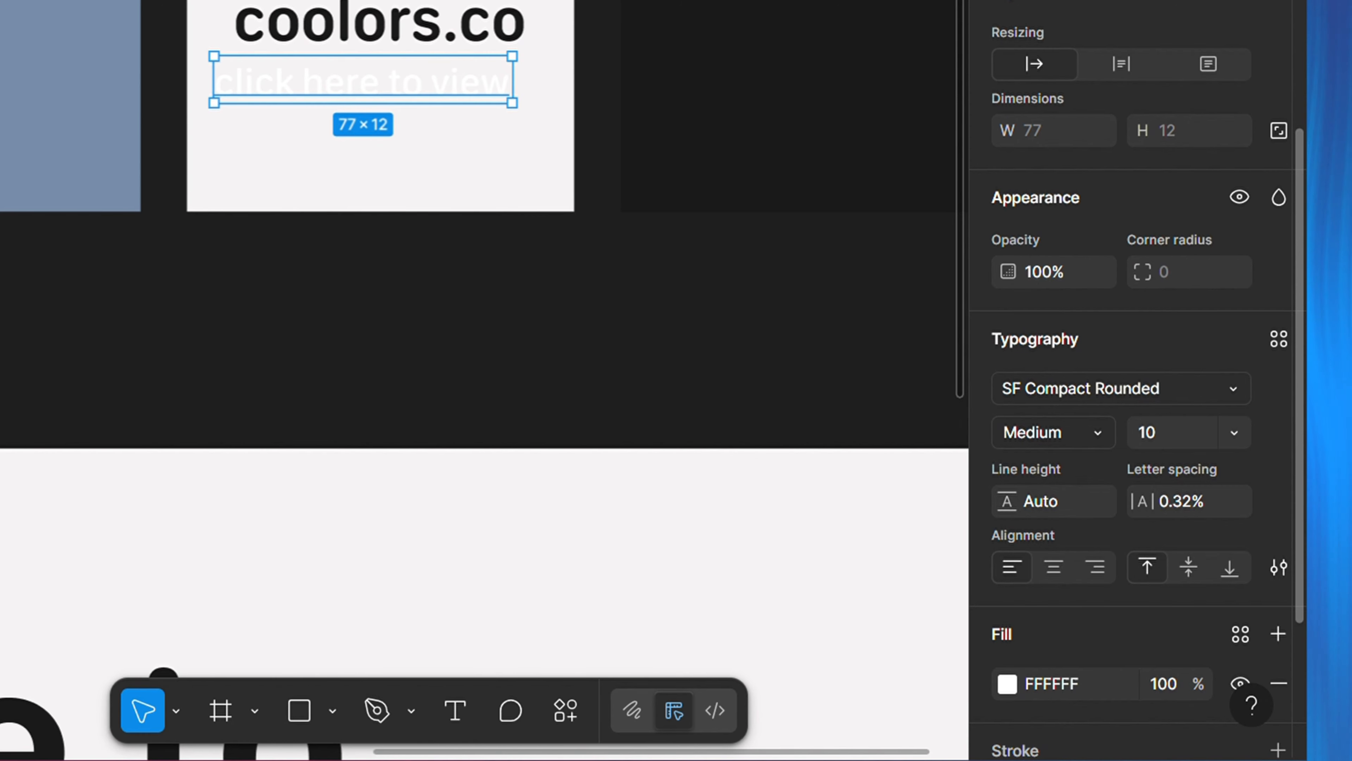
left_click(1169, 432)
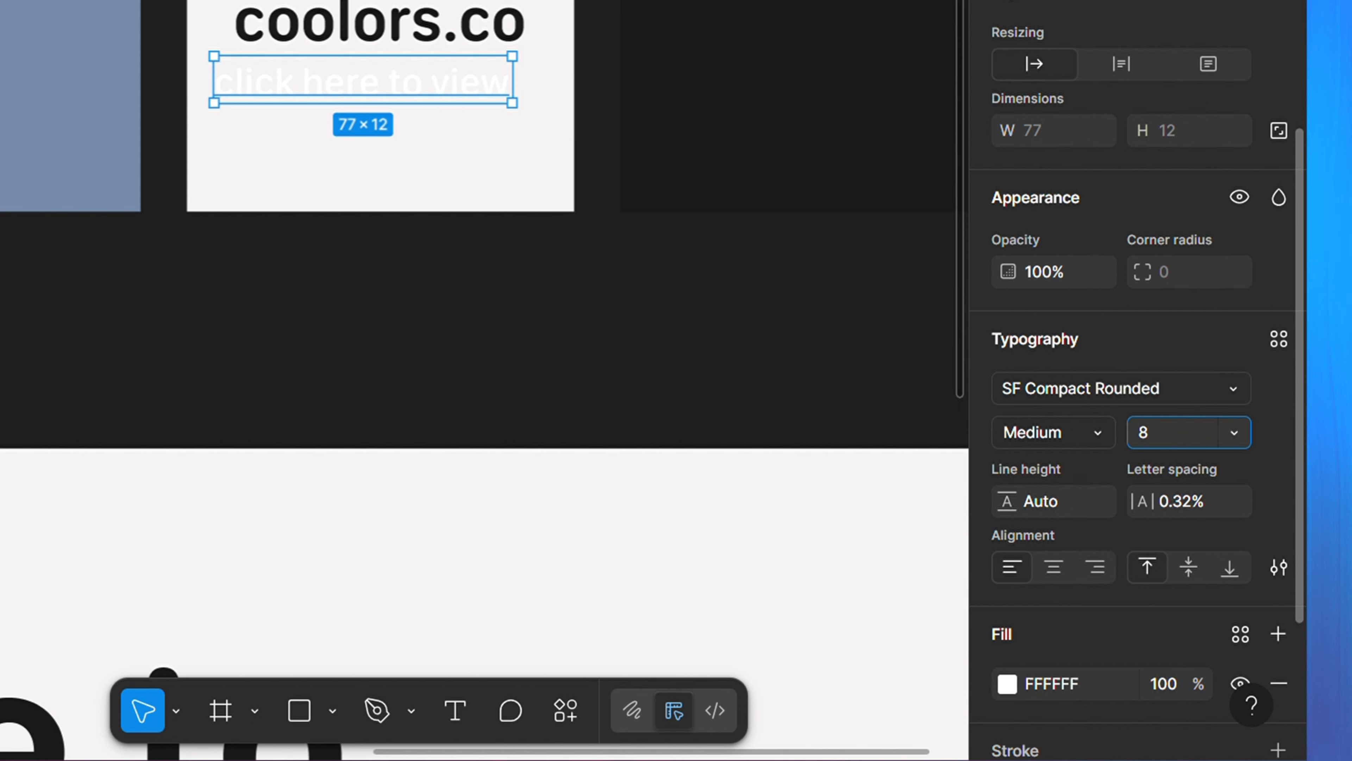
key("Return")
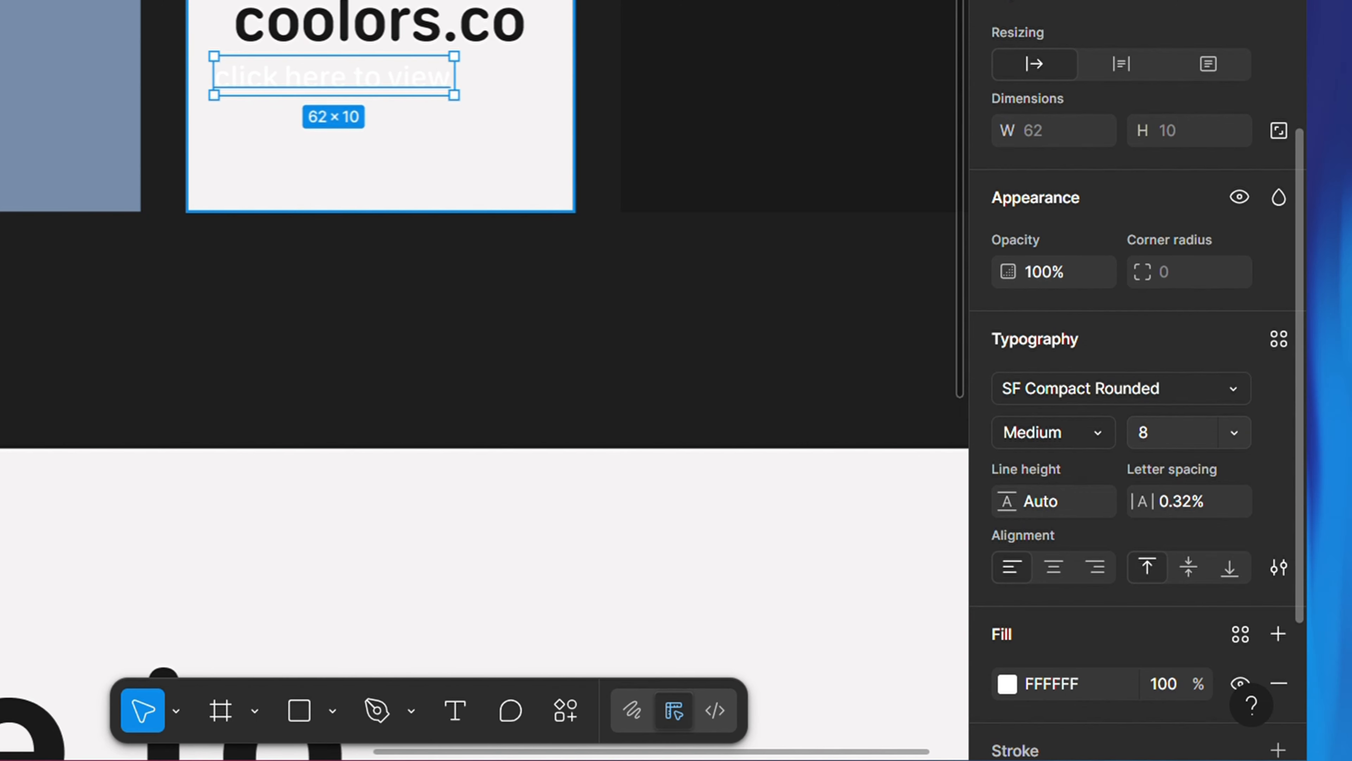
left_click(1165, 432)
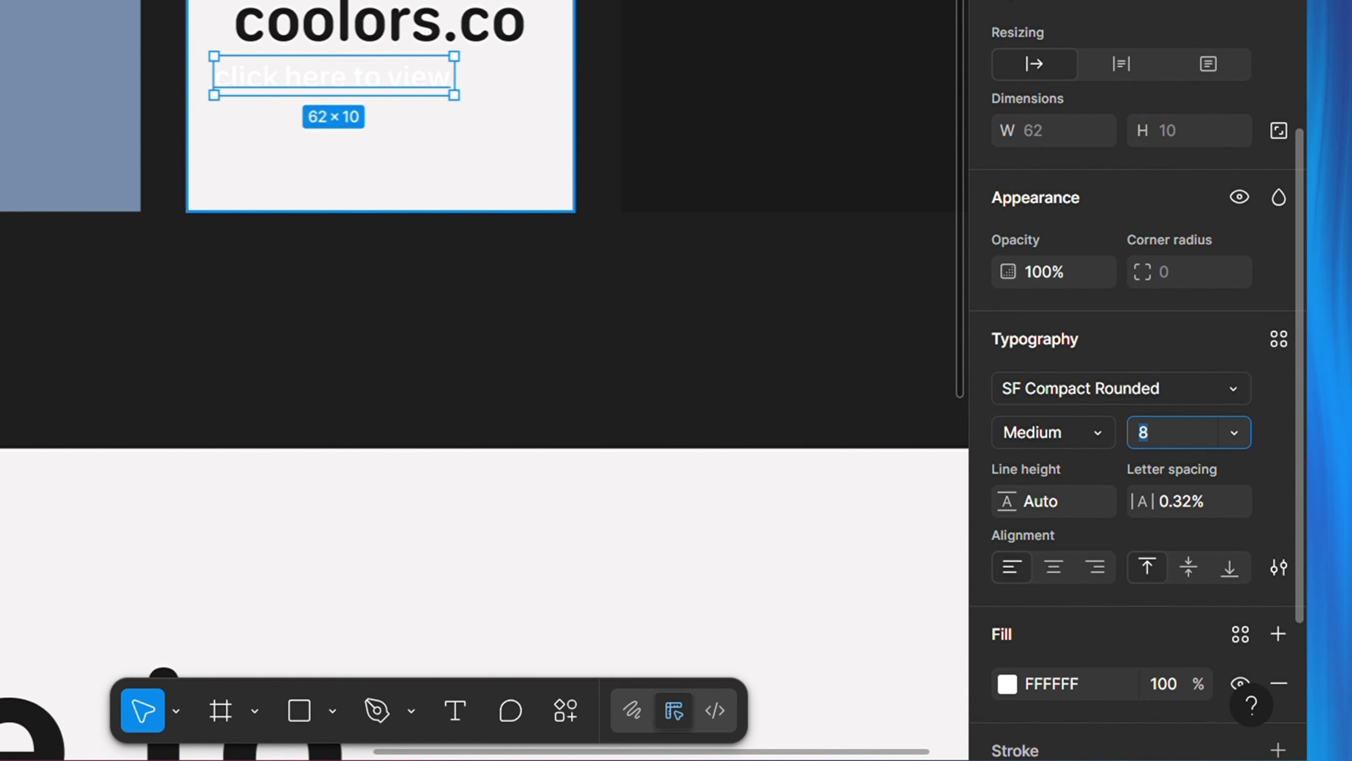
type("12")
key("Return")
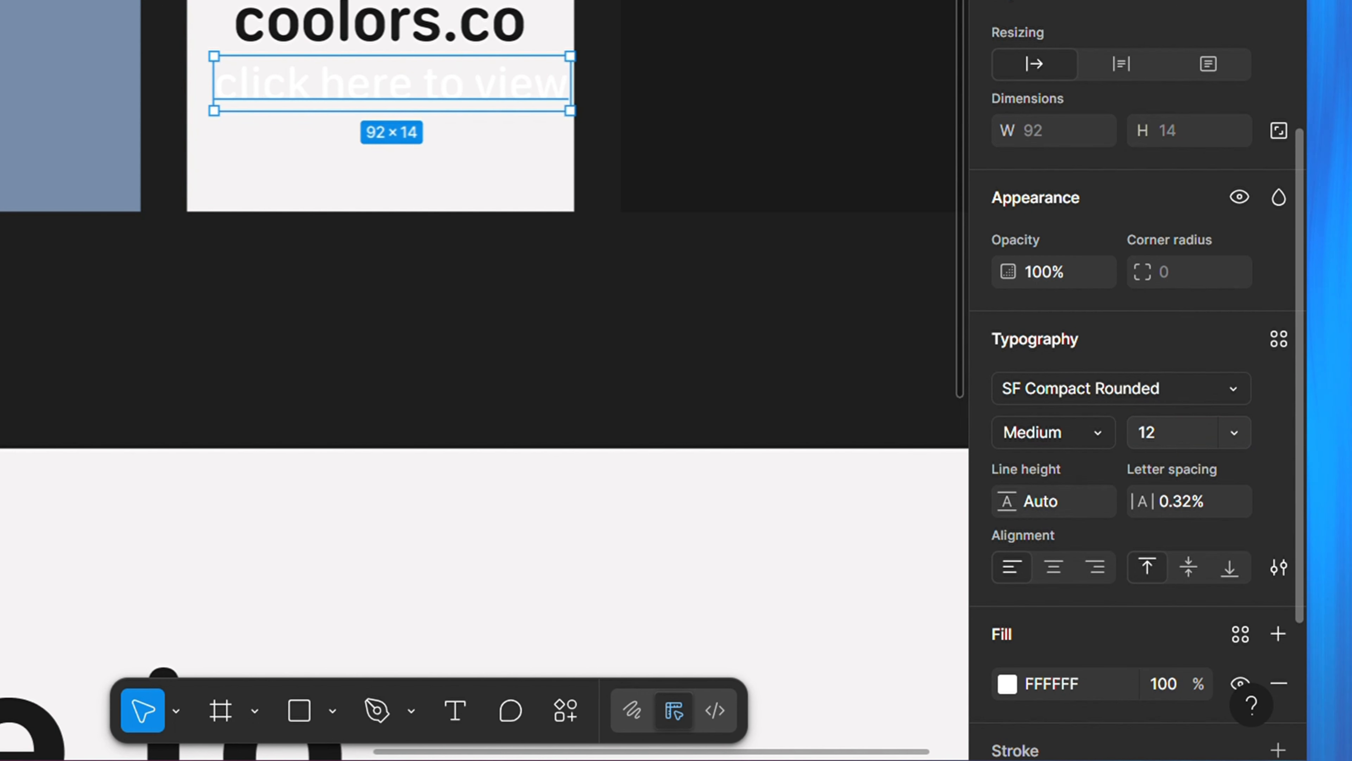
left_click(1165, 432)
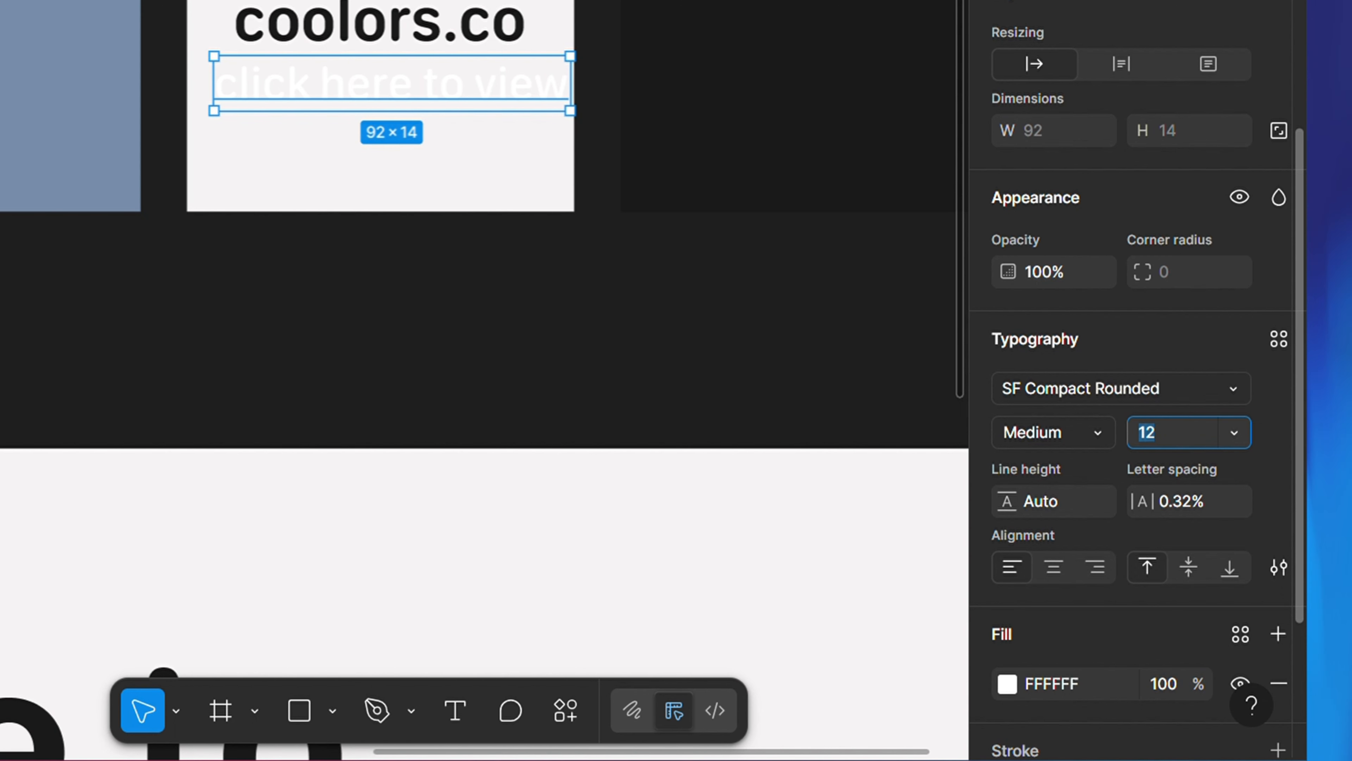
Create a text style named "tagline" from the typography of the "click here to view" text.
left_click(1279, 339)
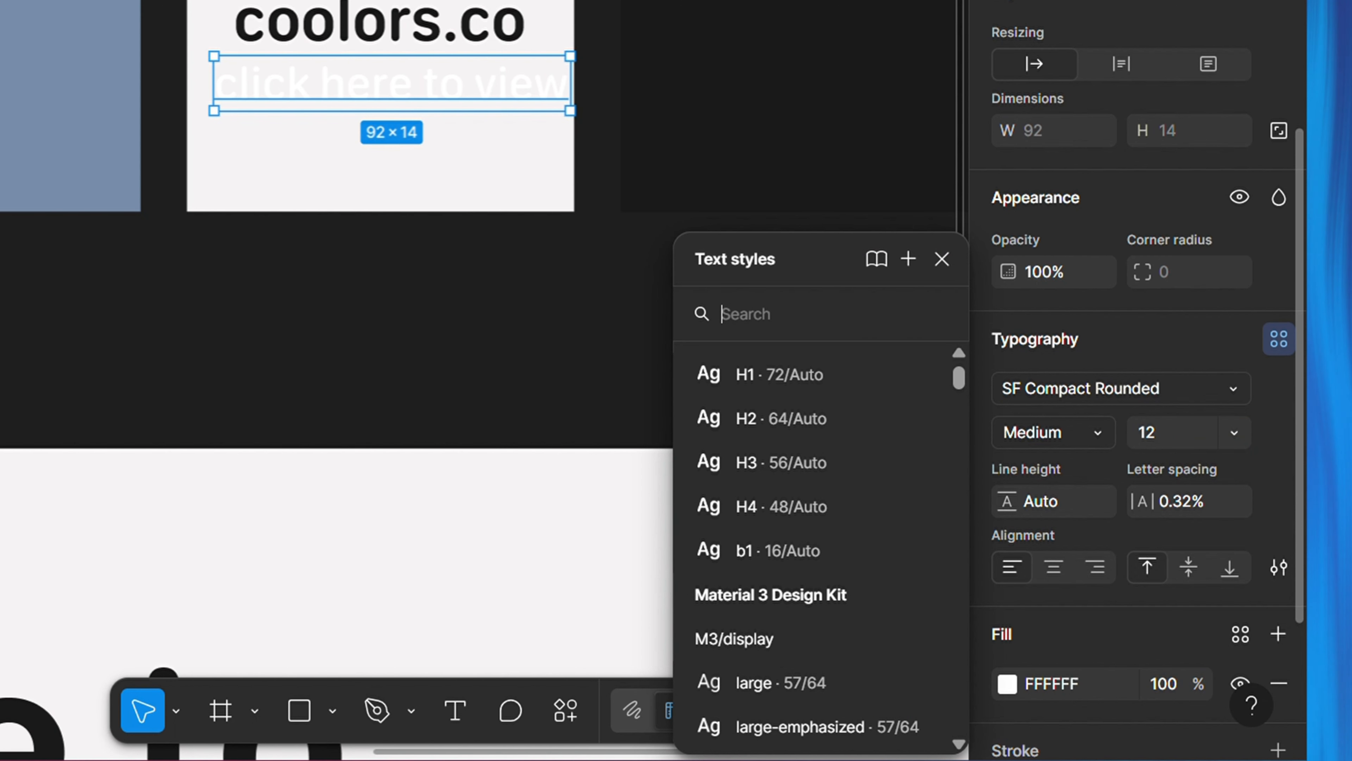
left_click(908, 259)
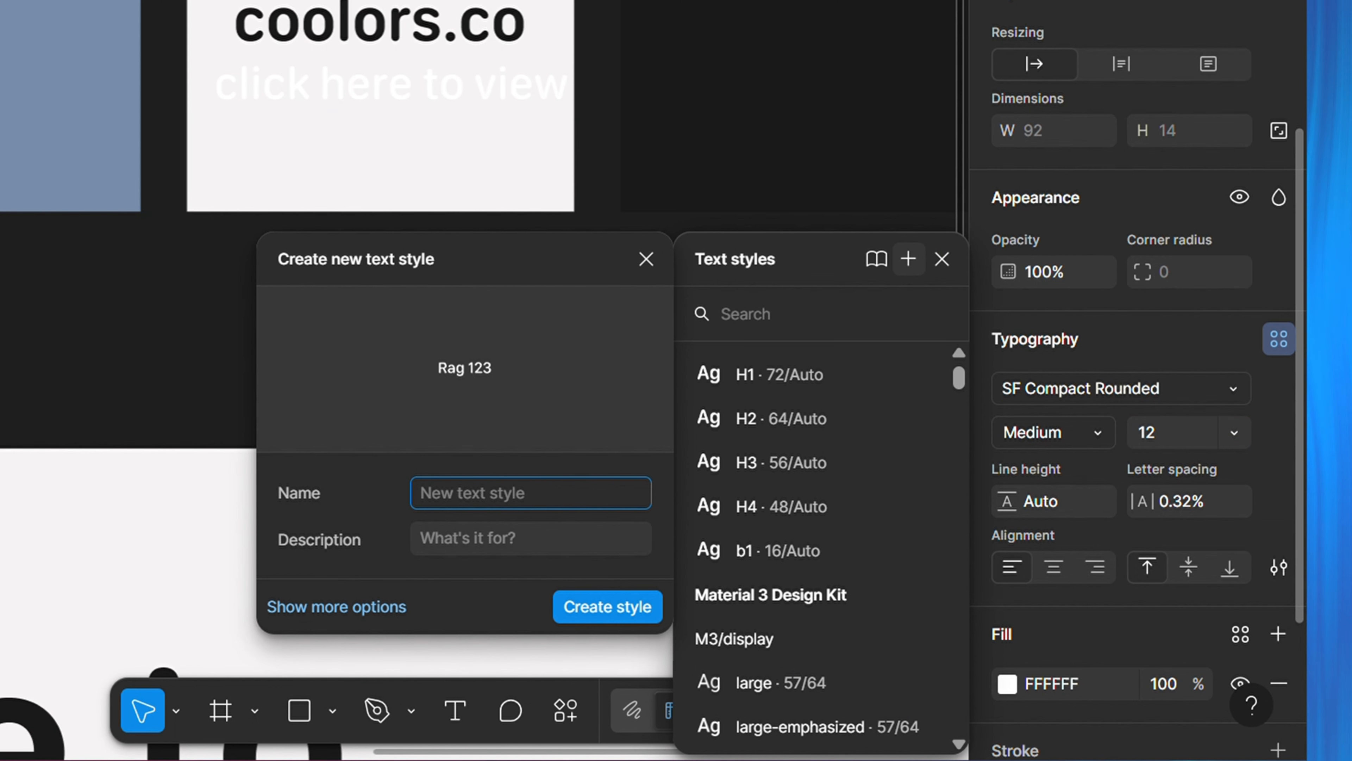
type("tagline")
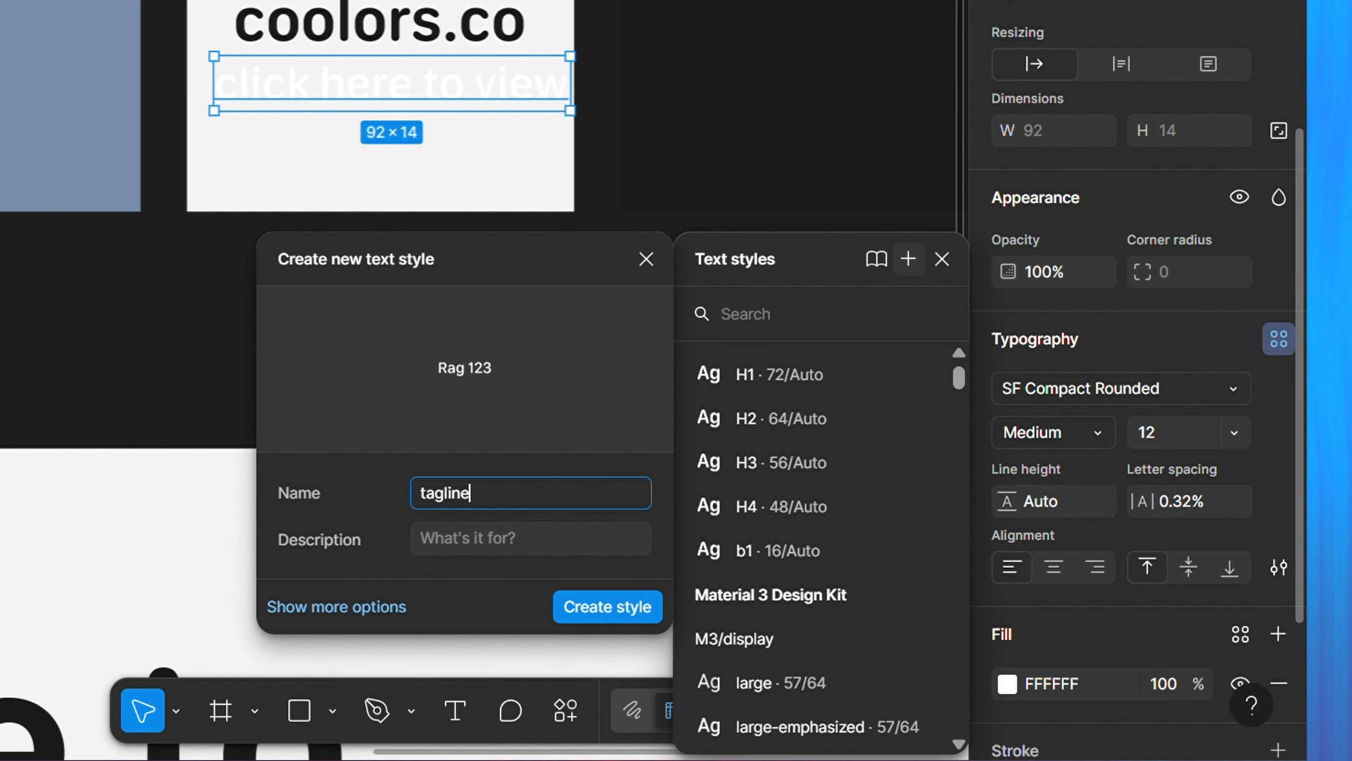
key("Return")
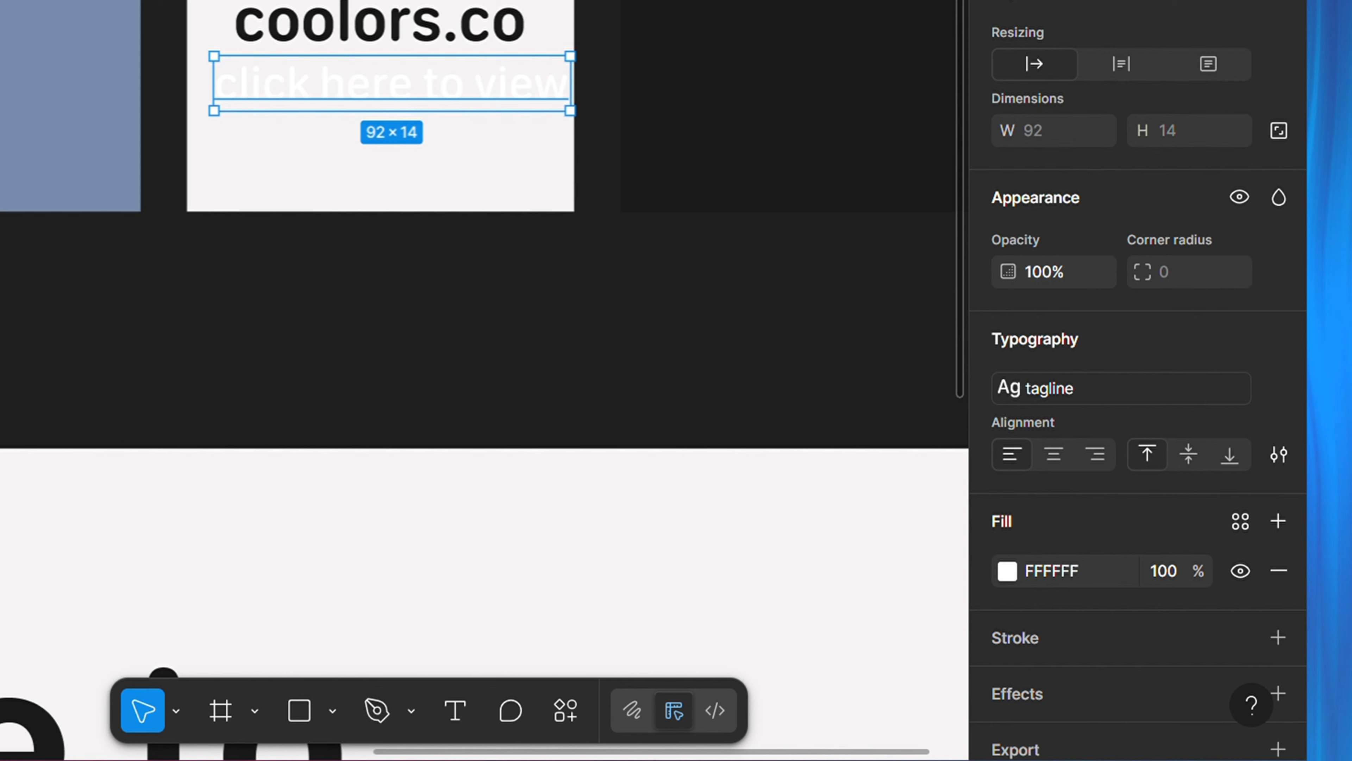
Apply the txt color style to the "click here to view" text and compare its styles with those of the "coolors.co" label.
left_click(1008, 571)
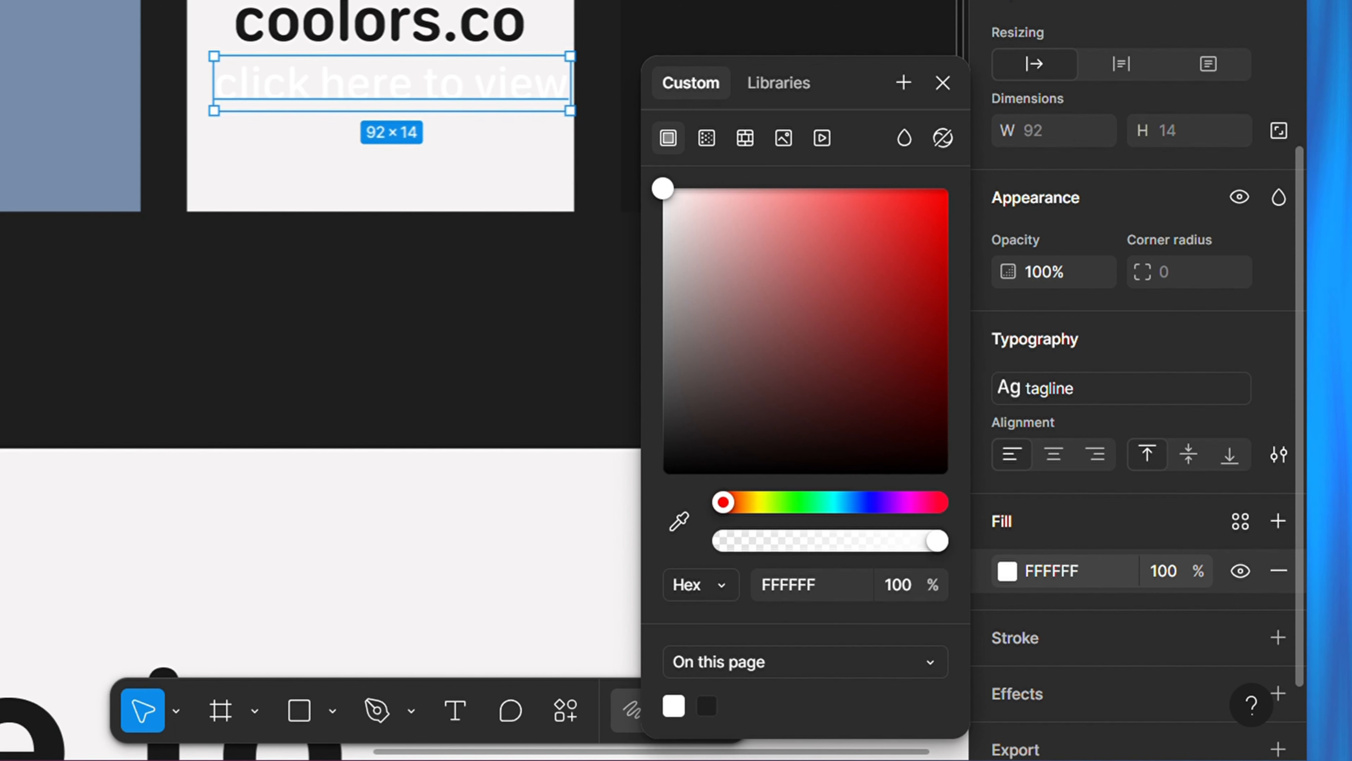
left_click(1241, 521)
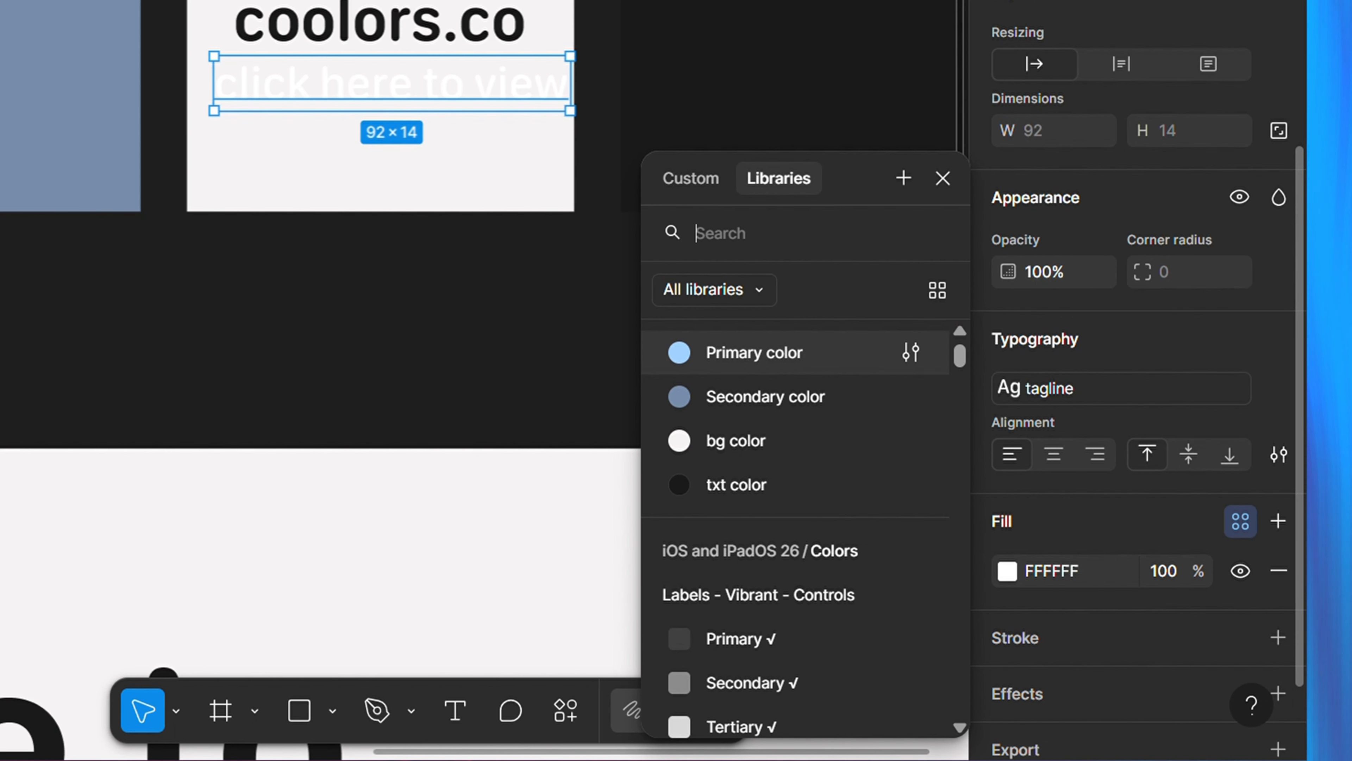
left_click(736, 484)
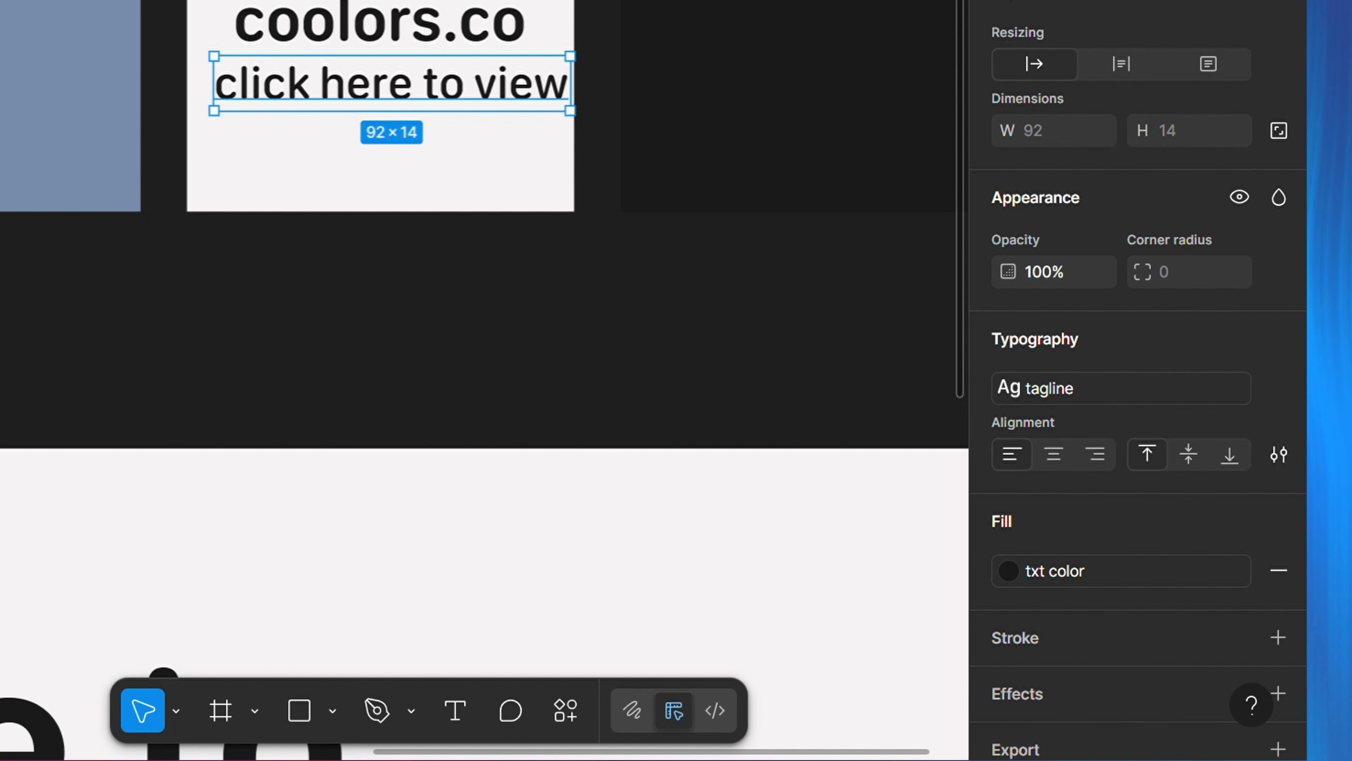
left_click(380, 26)
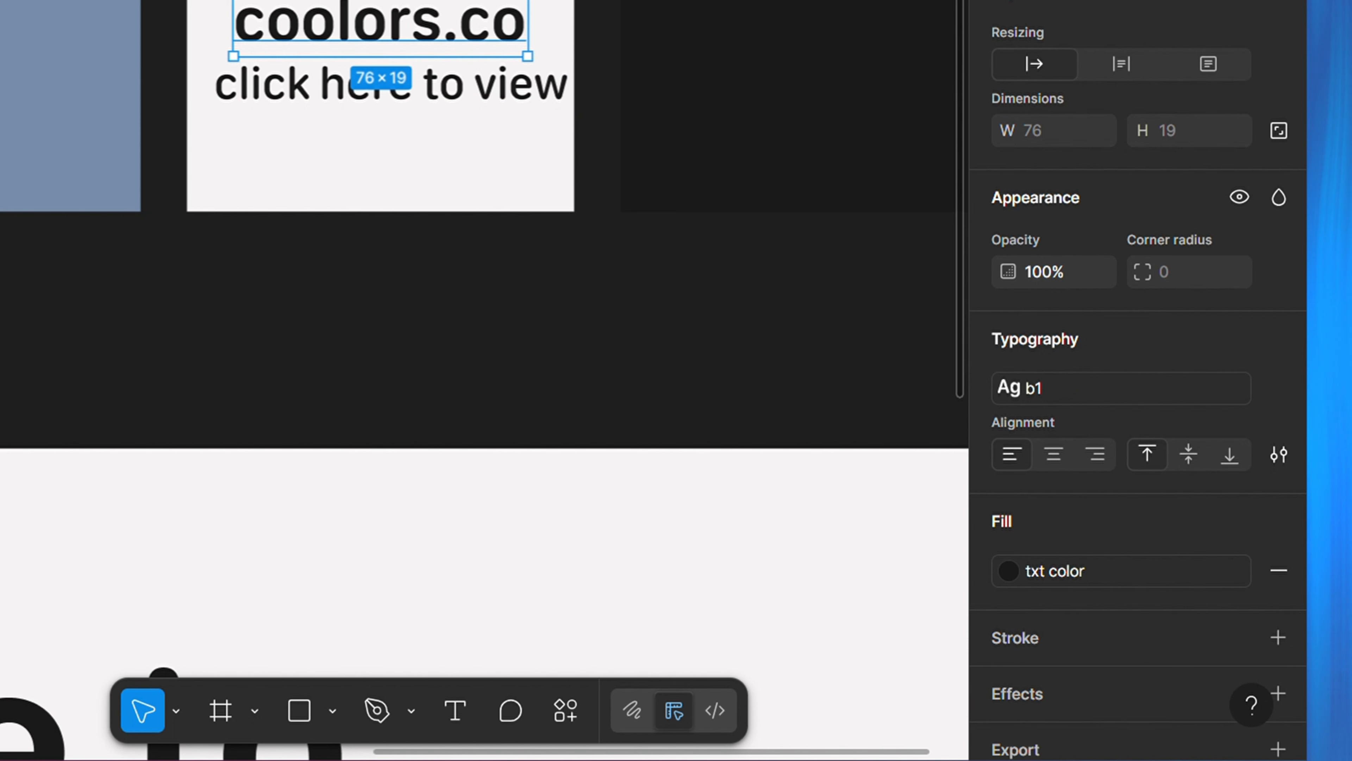
left_click(391, 84)
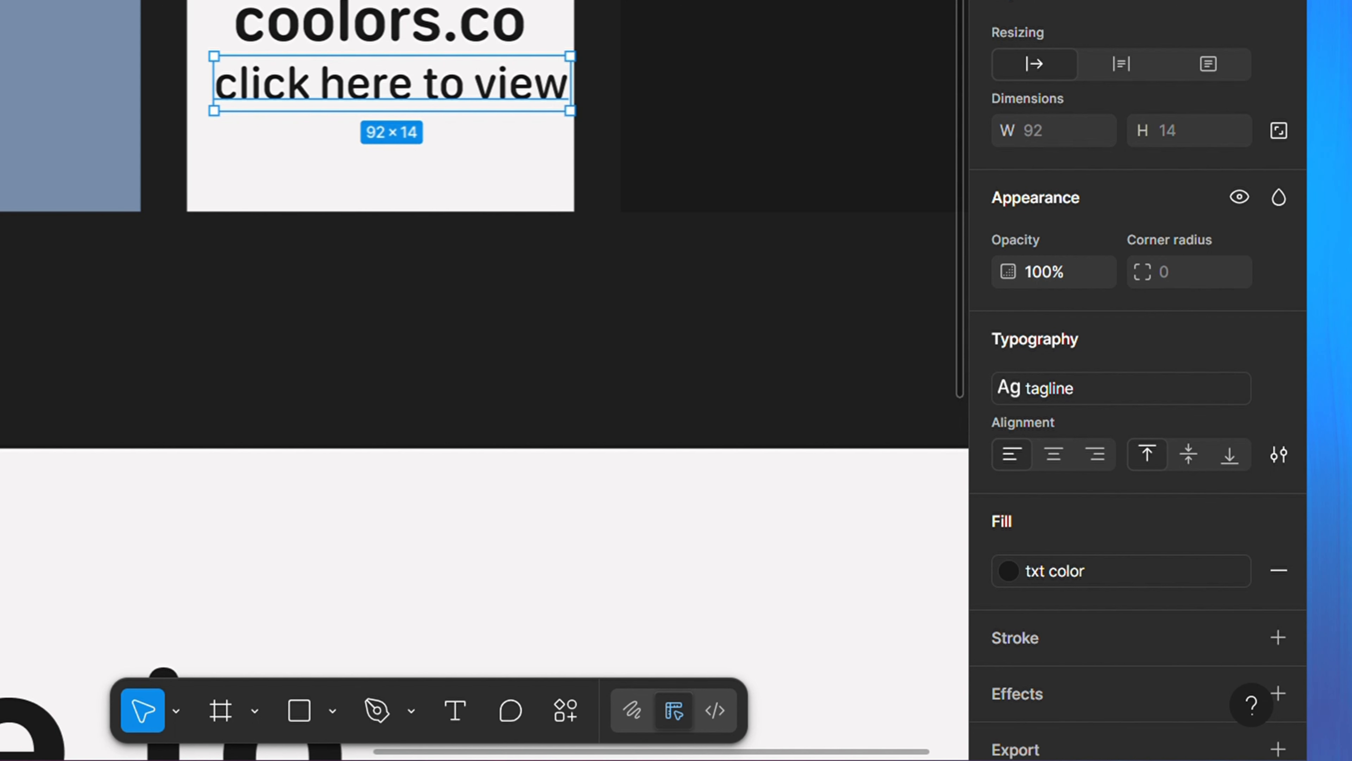
scroll(1138, 380, "down", 3)
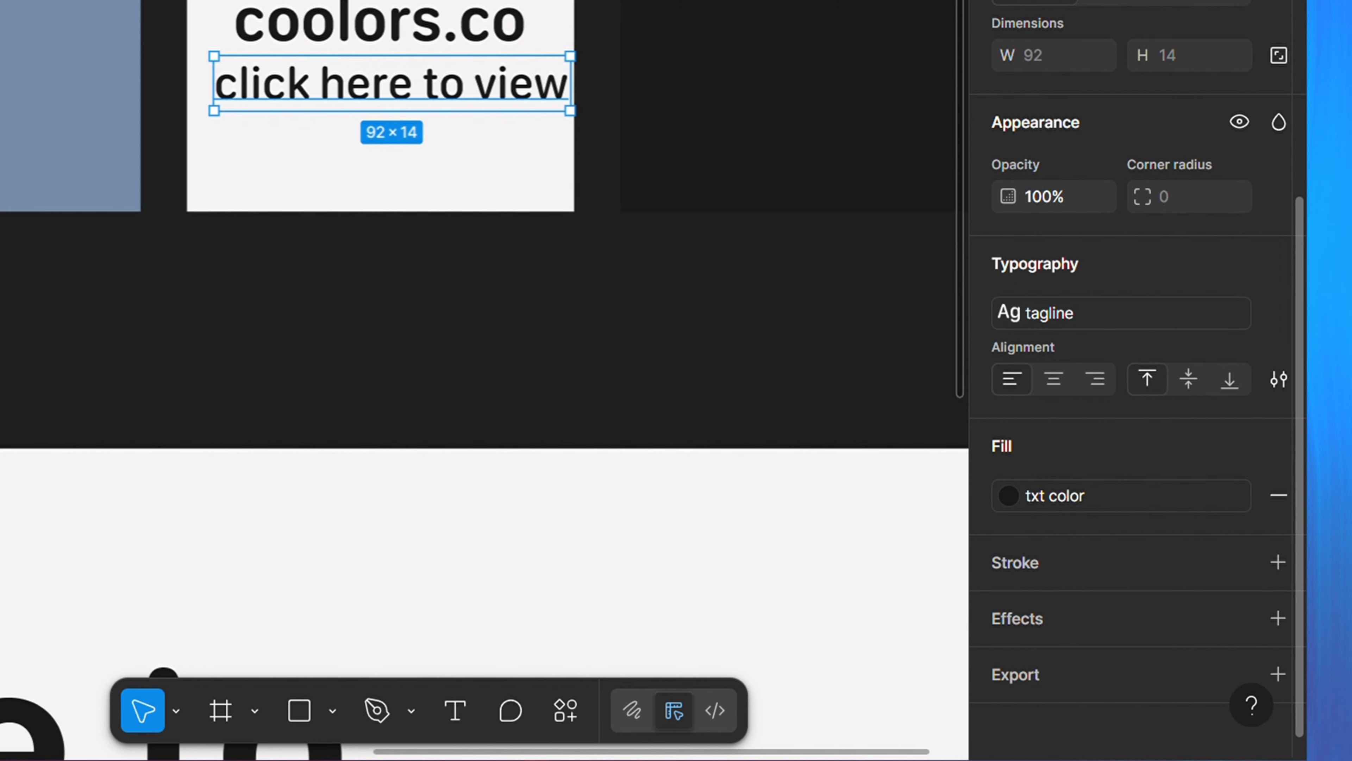
left_click(1281, 497)
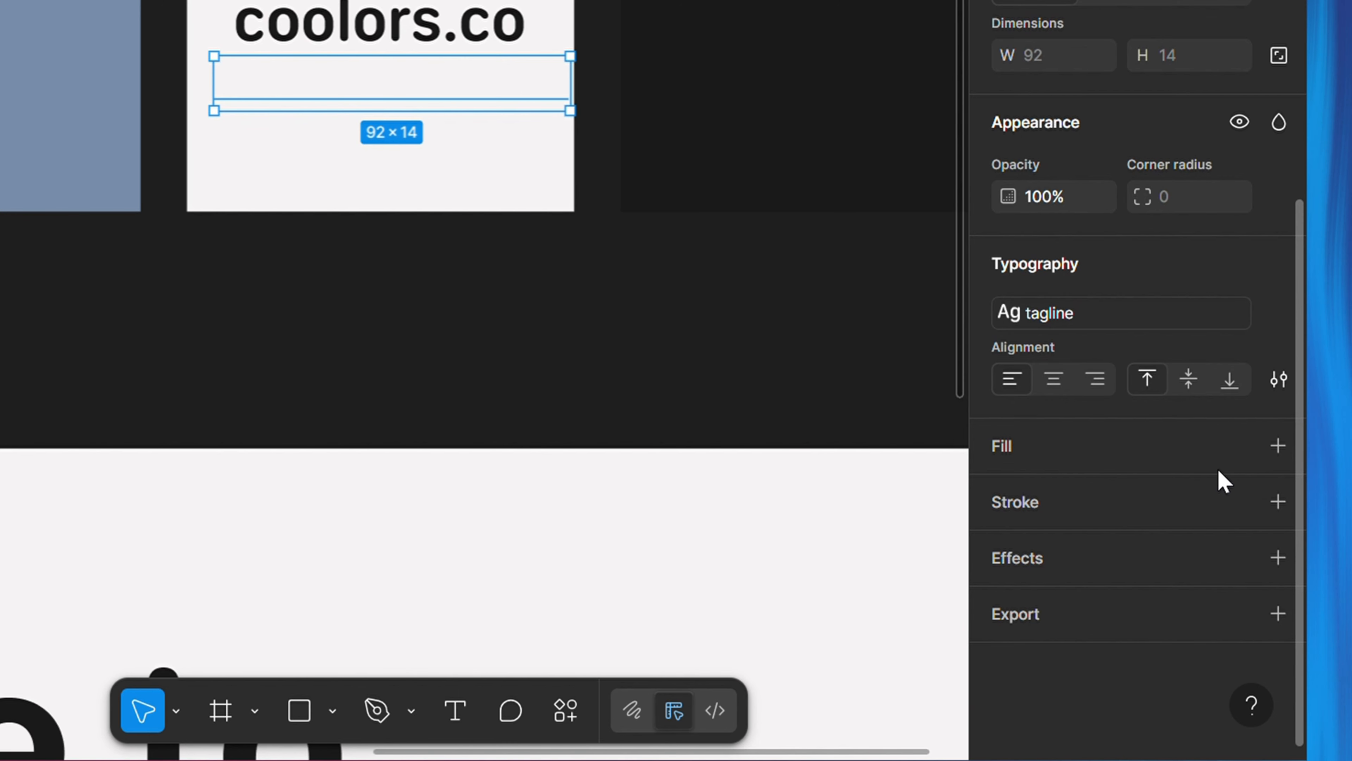
key("ctrl+z")
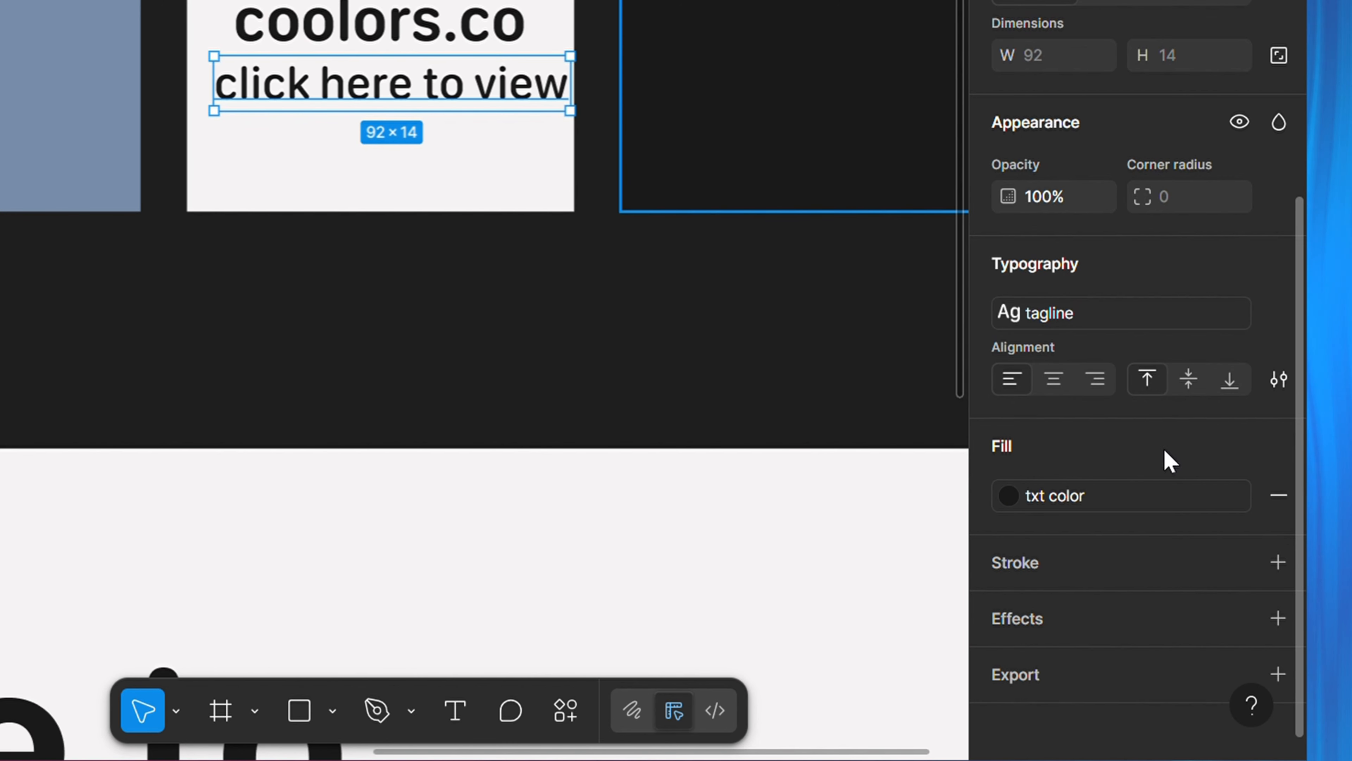
Detach the txt color style from the "click here to view" text and lighten its fill to gray 6C6C6C.
left_click(1246, 496)
left_click(1008, 495)
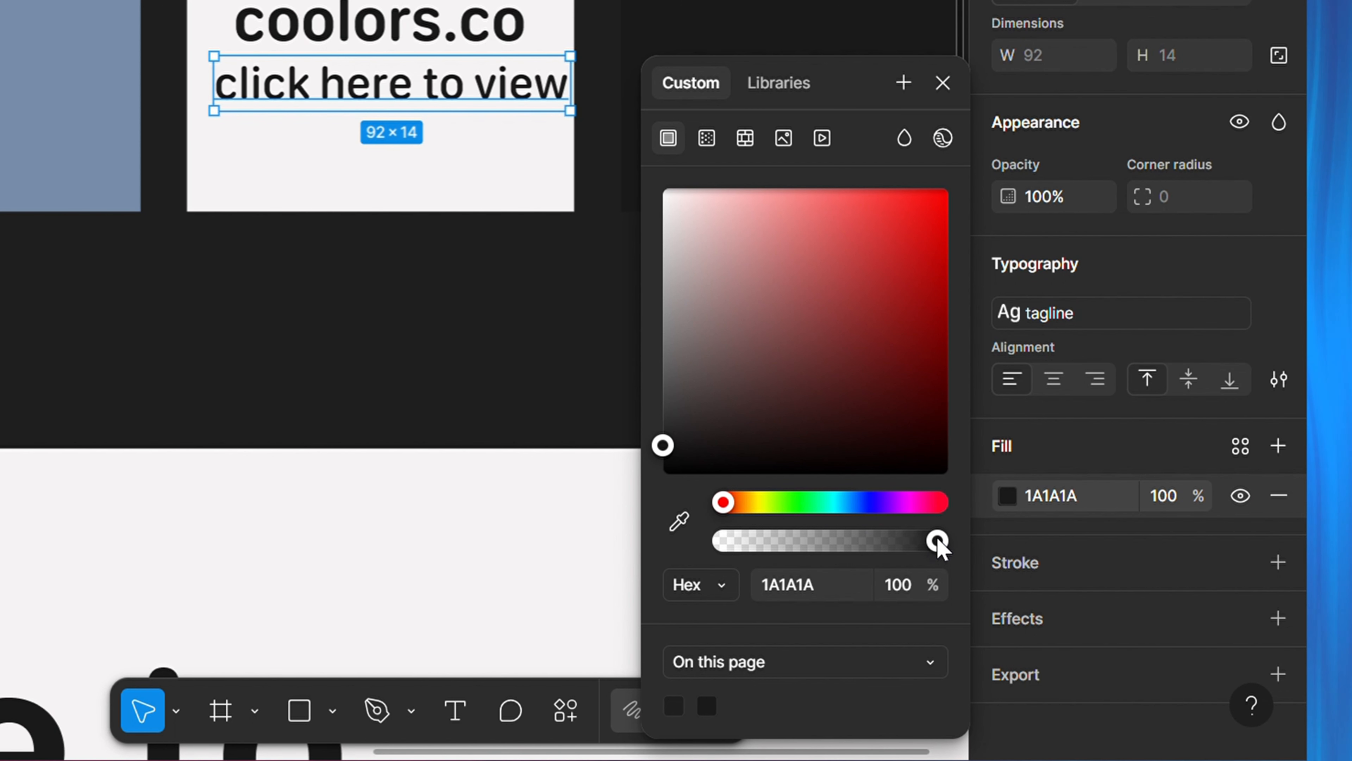
left_click_drag(935, 543, 965, 540)
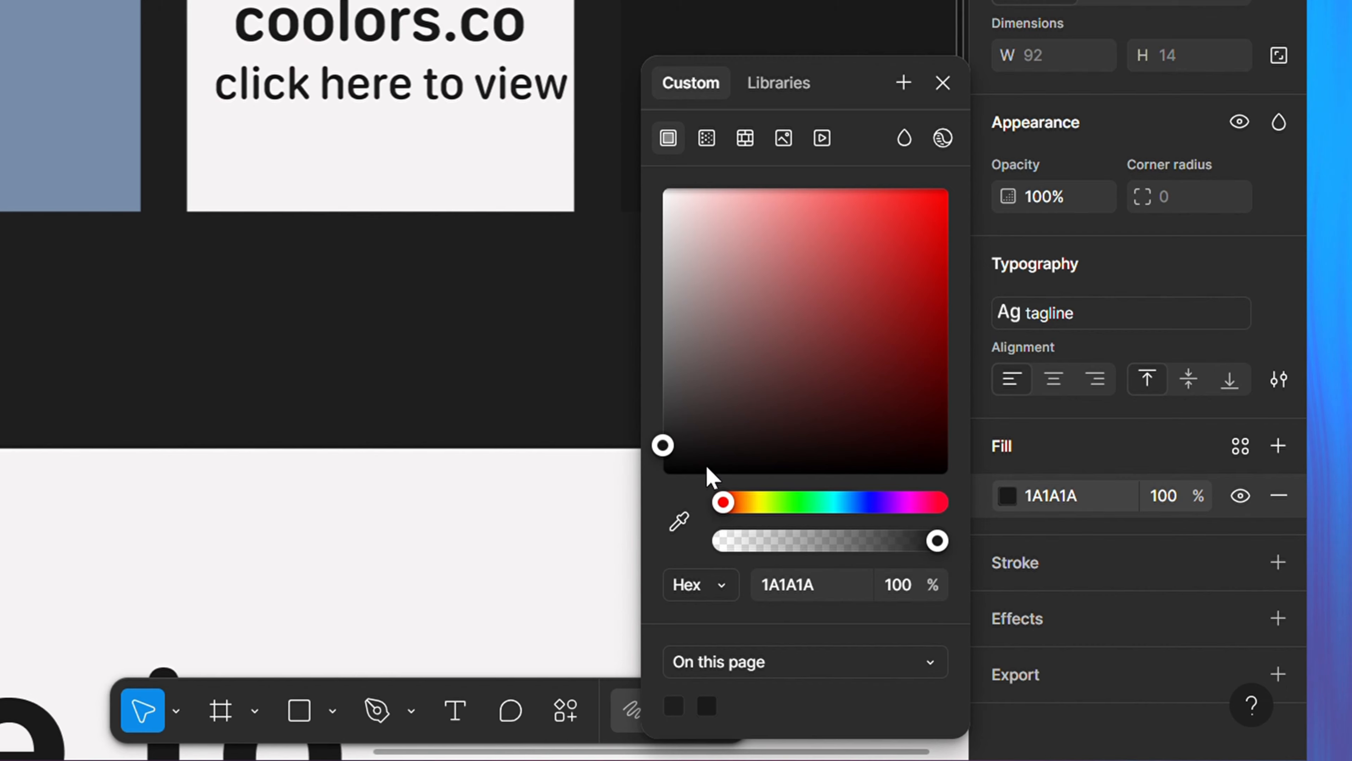
left_click_drag(663, 445, 662, 365)
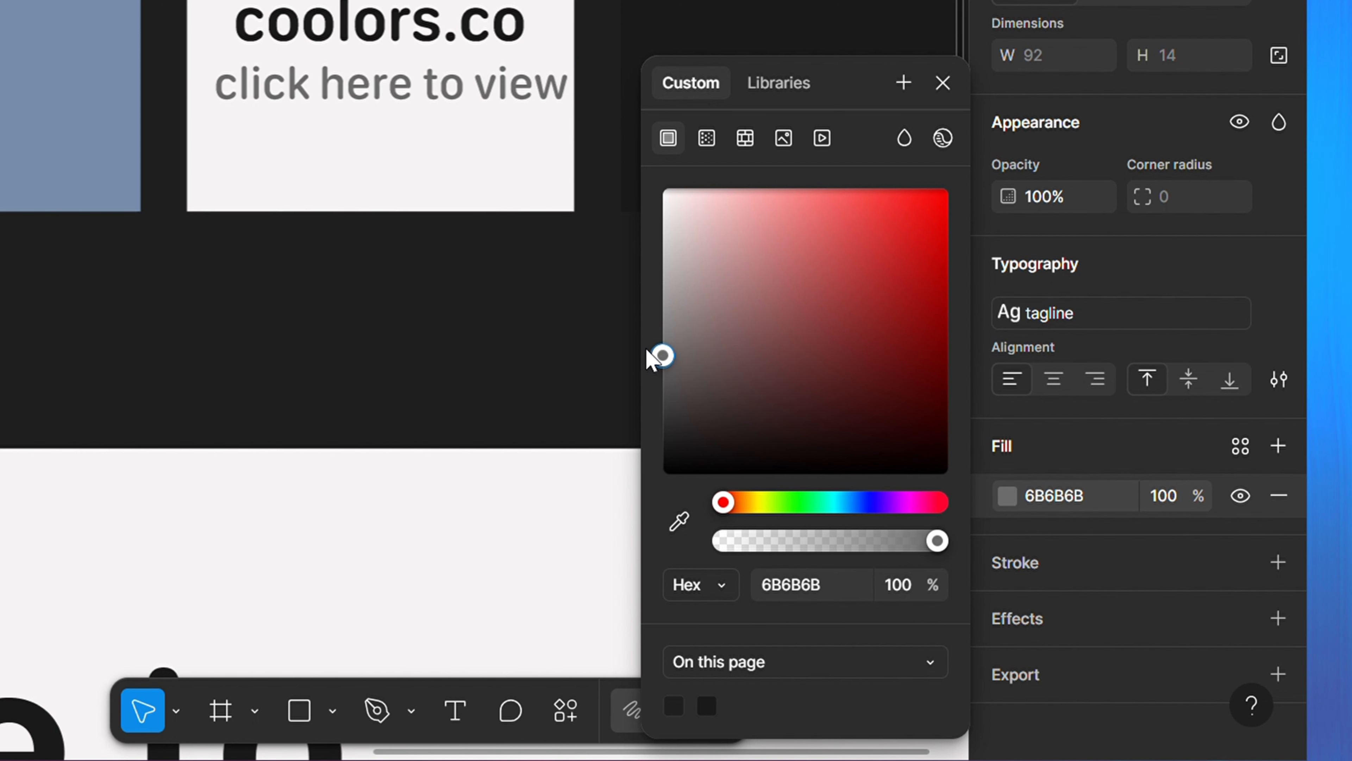
left_click_drag(650, 360, 652, 358)
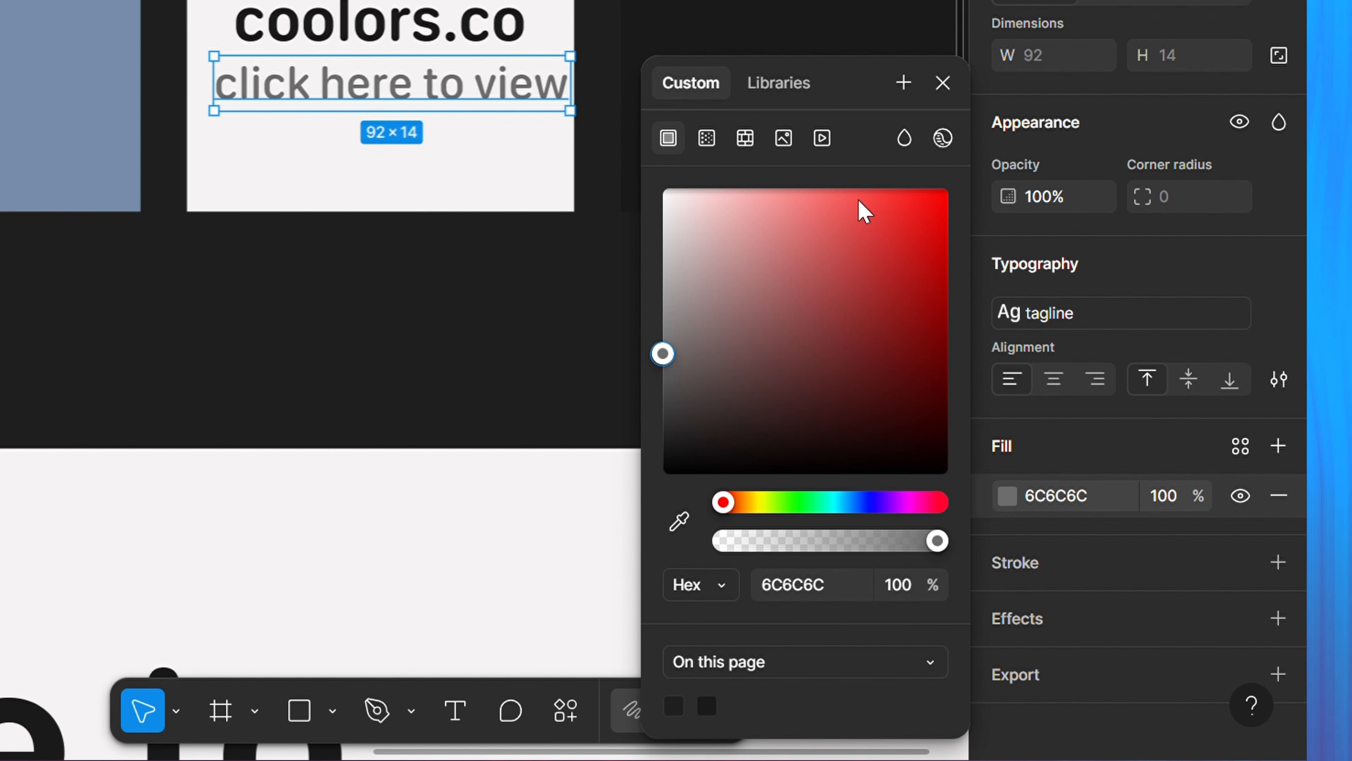
left_click(941, 85)
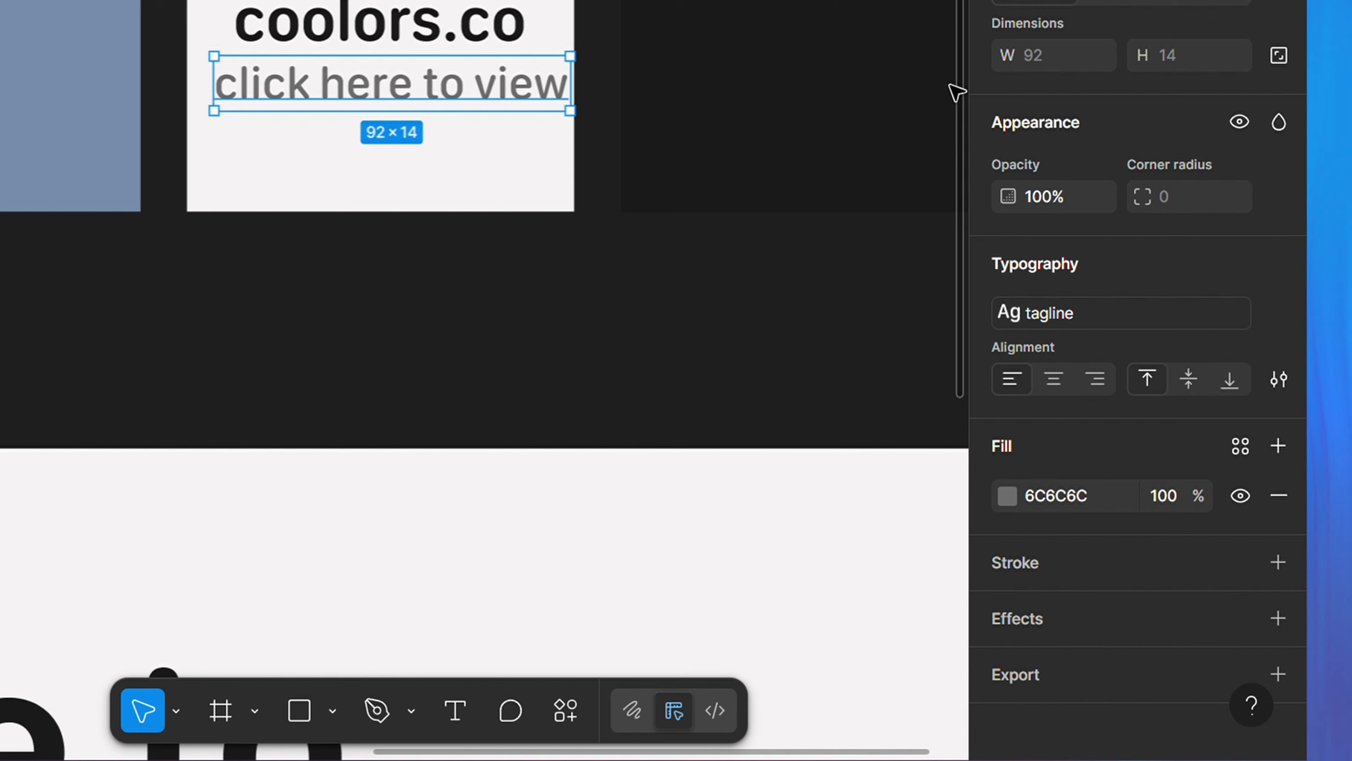
left_click(1240, 446)
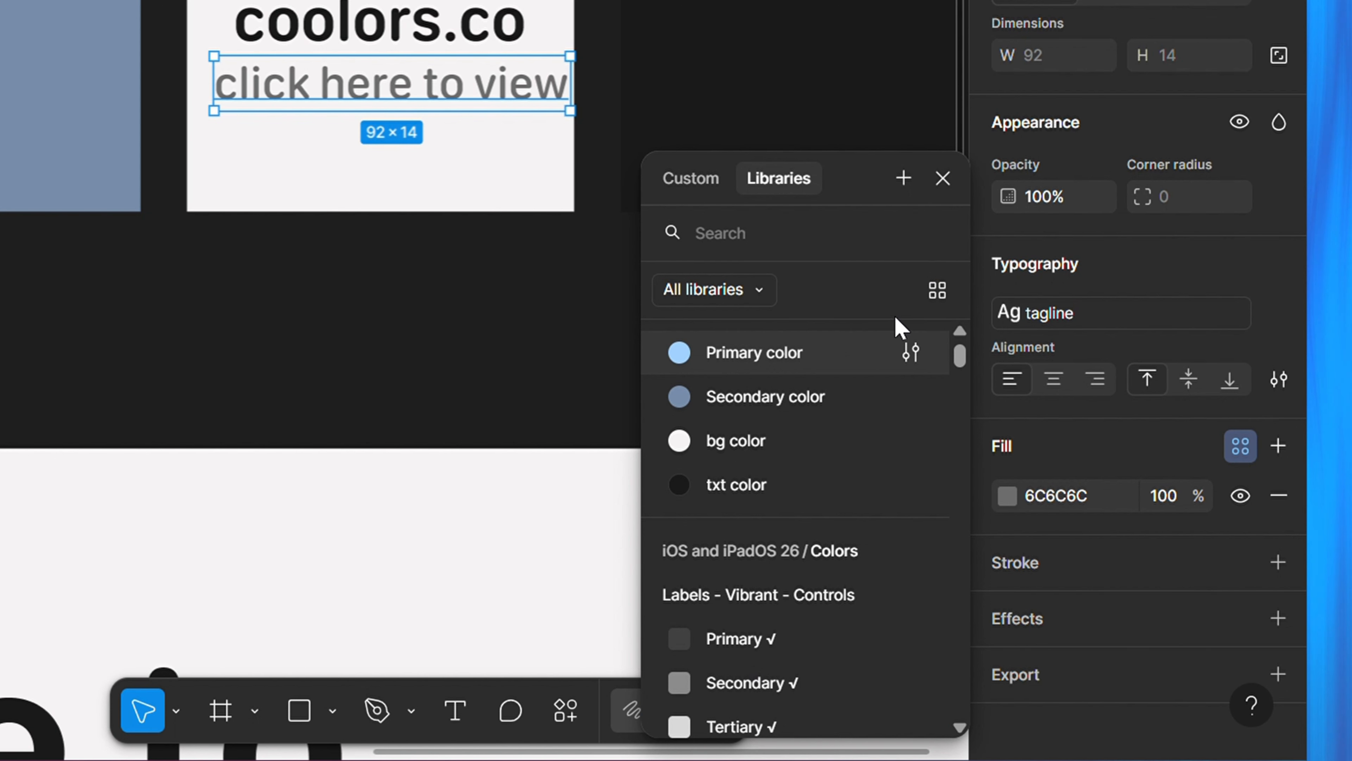
left_click(904, 178)
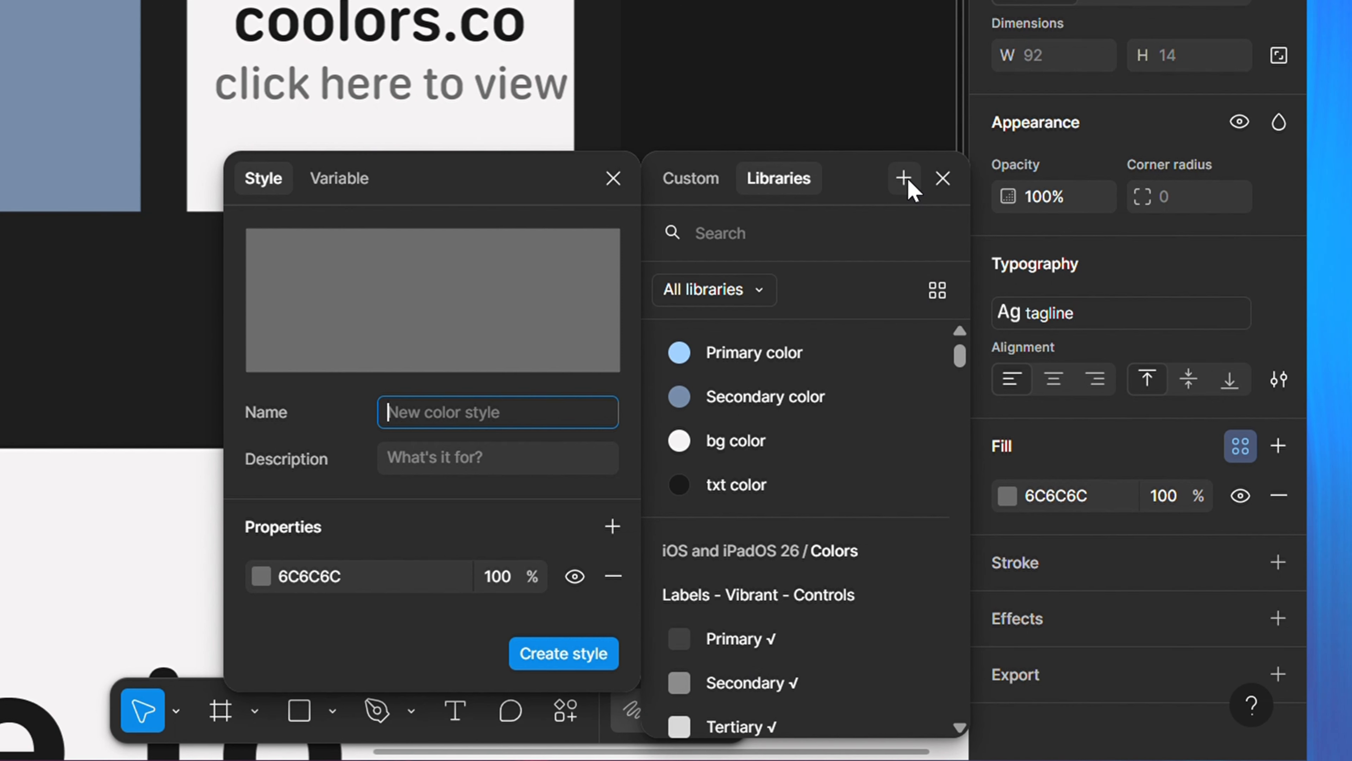
type("ta")
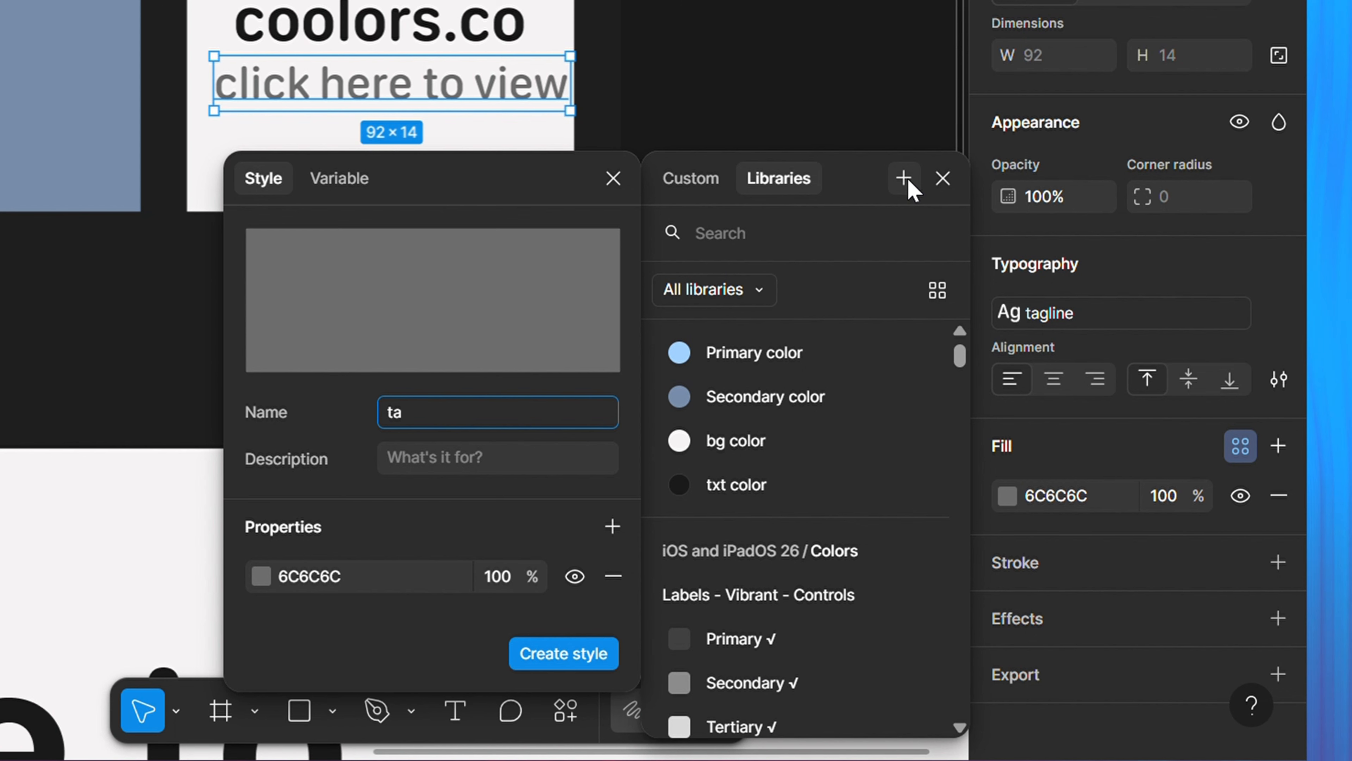
key("BackSpace")
key("BackSpace")
key("BackSpace")
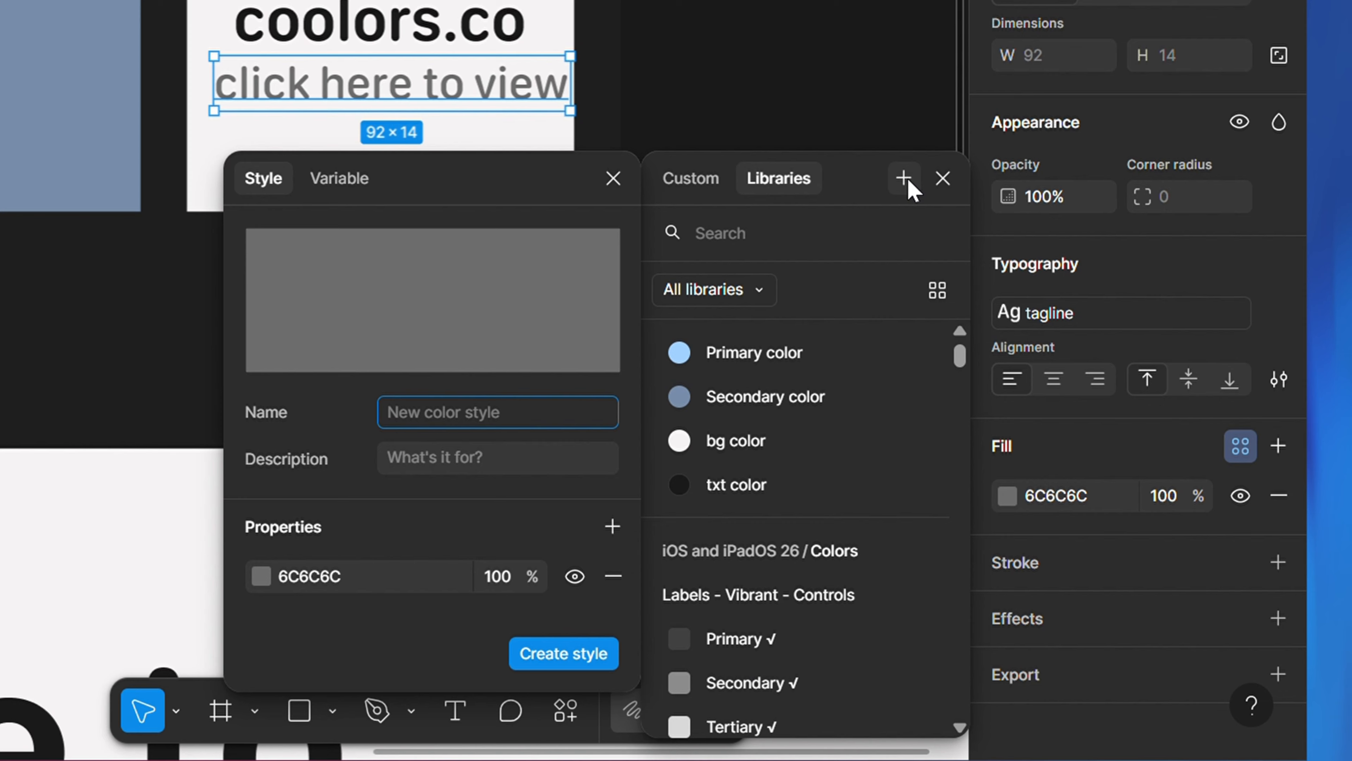
type("txt co")
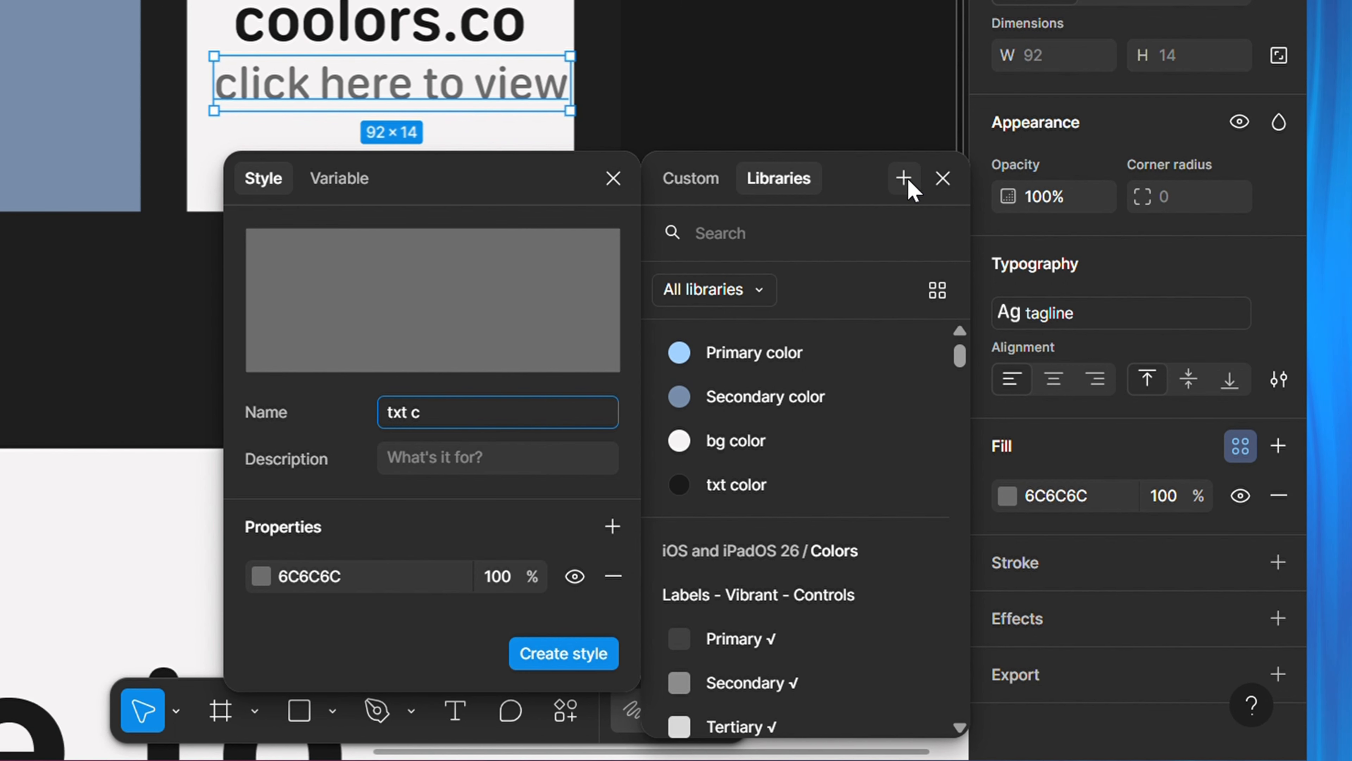
key("BackSpace")
key("BackSpace")
key("BackSpace")
key("BackSpace")
key("BackSpace")
key("BackSpace")
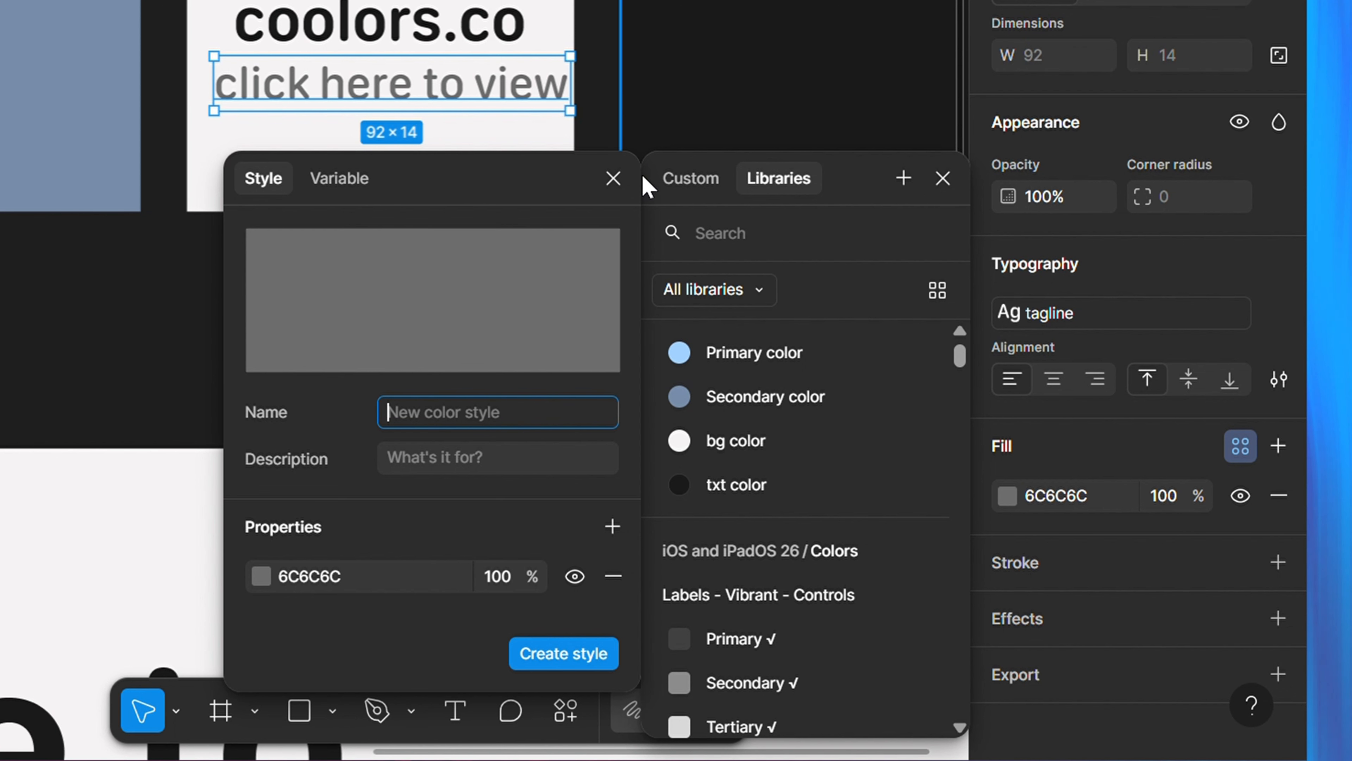
left_click(613, 180)
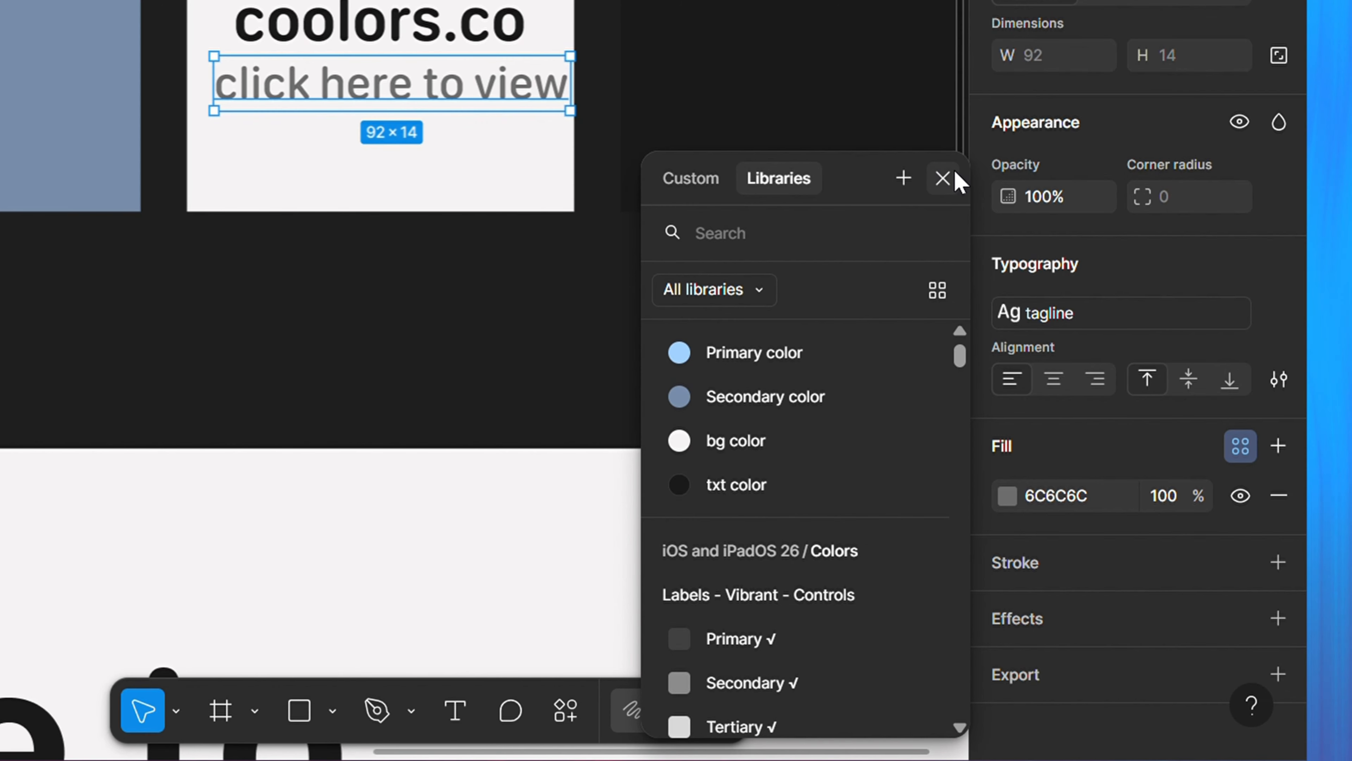
left_click(942, 180)
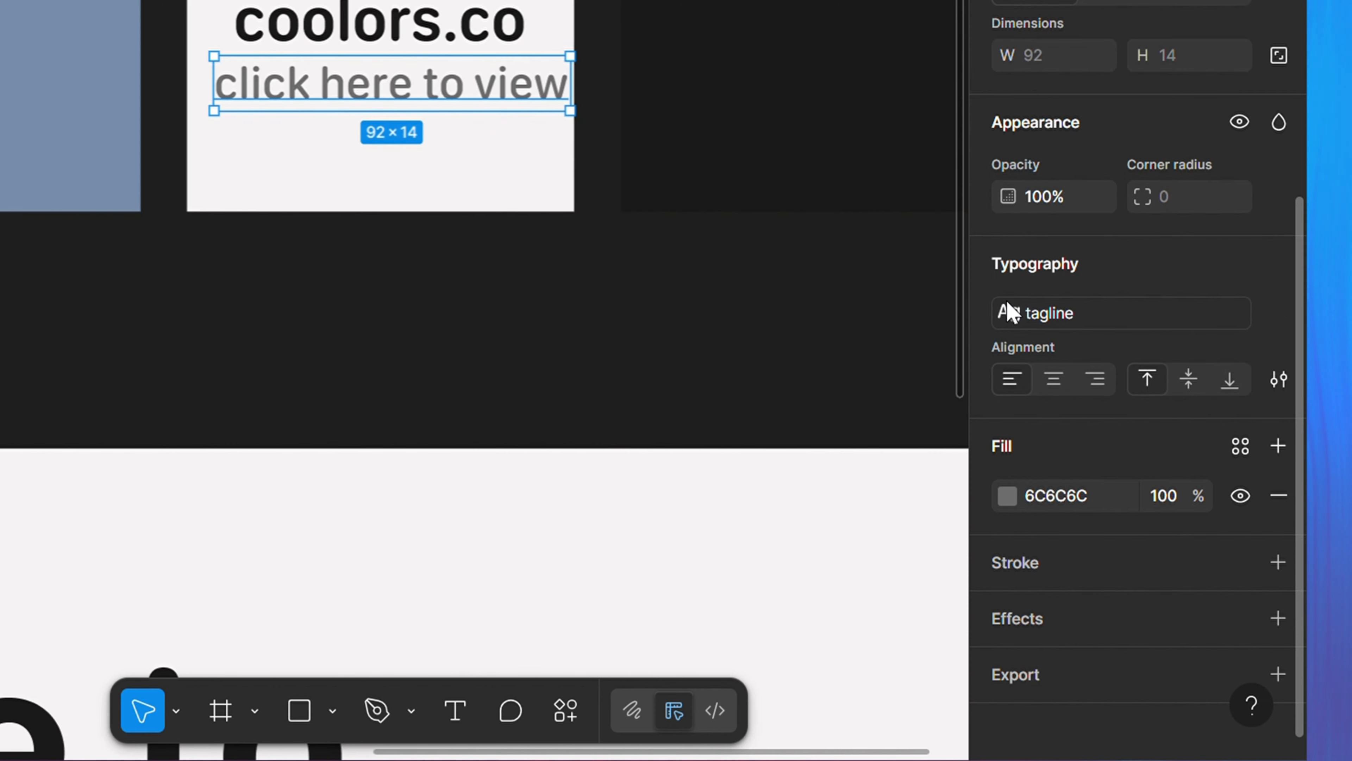
Compare the text style and fill of the "coolors.co" label with those of the "click here to view" text.
left_click(492, 41)
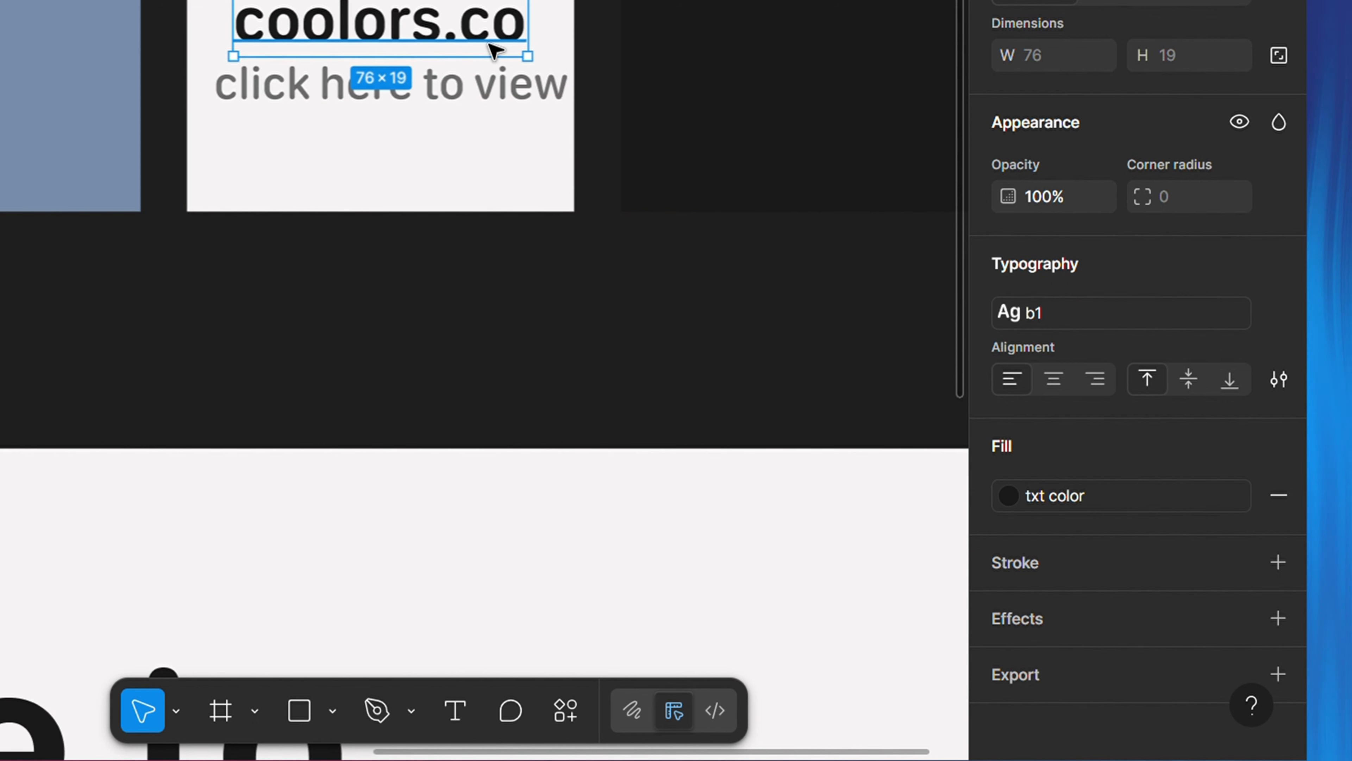
left_click(499, 95)
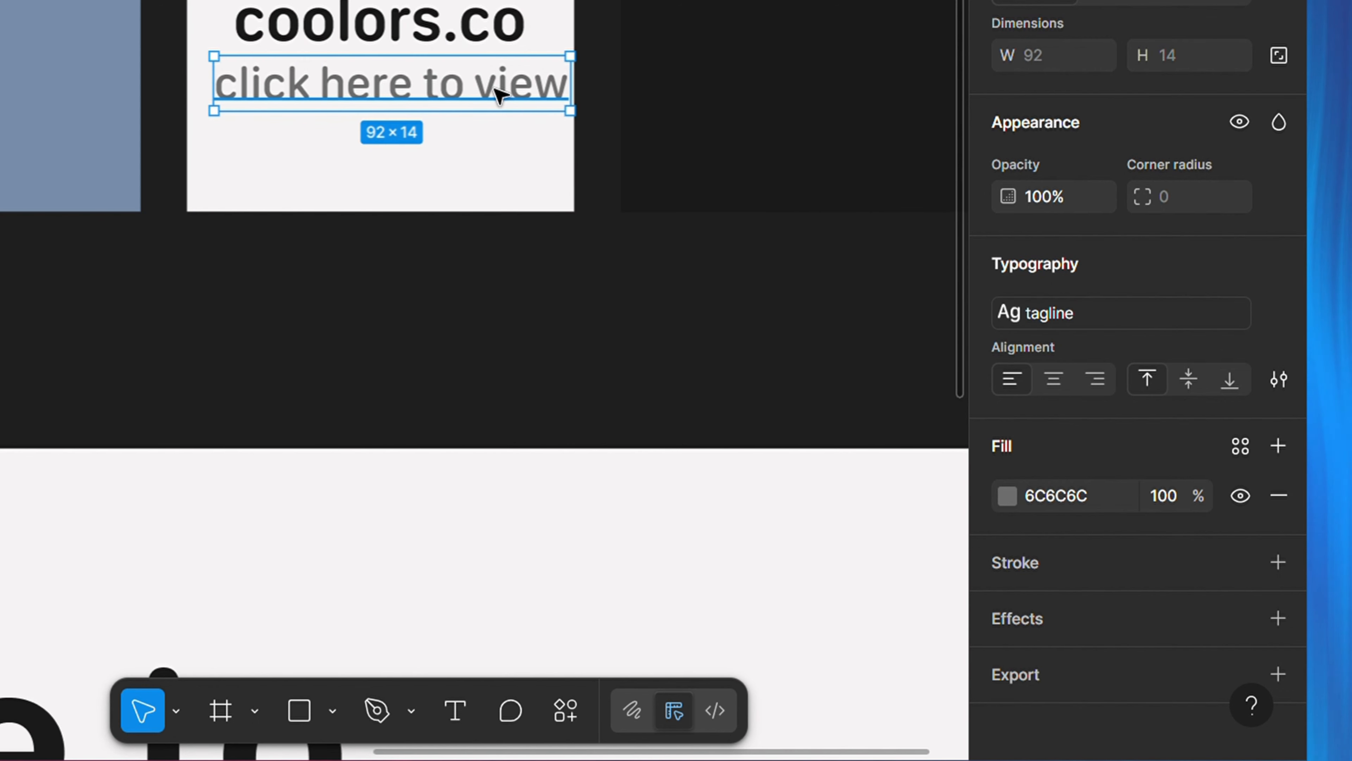
left_click(482, 40)
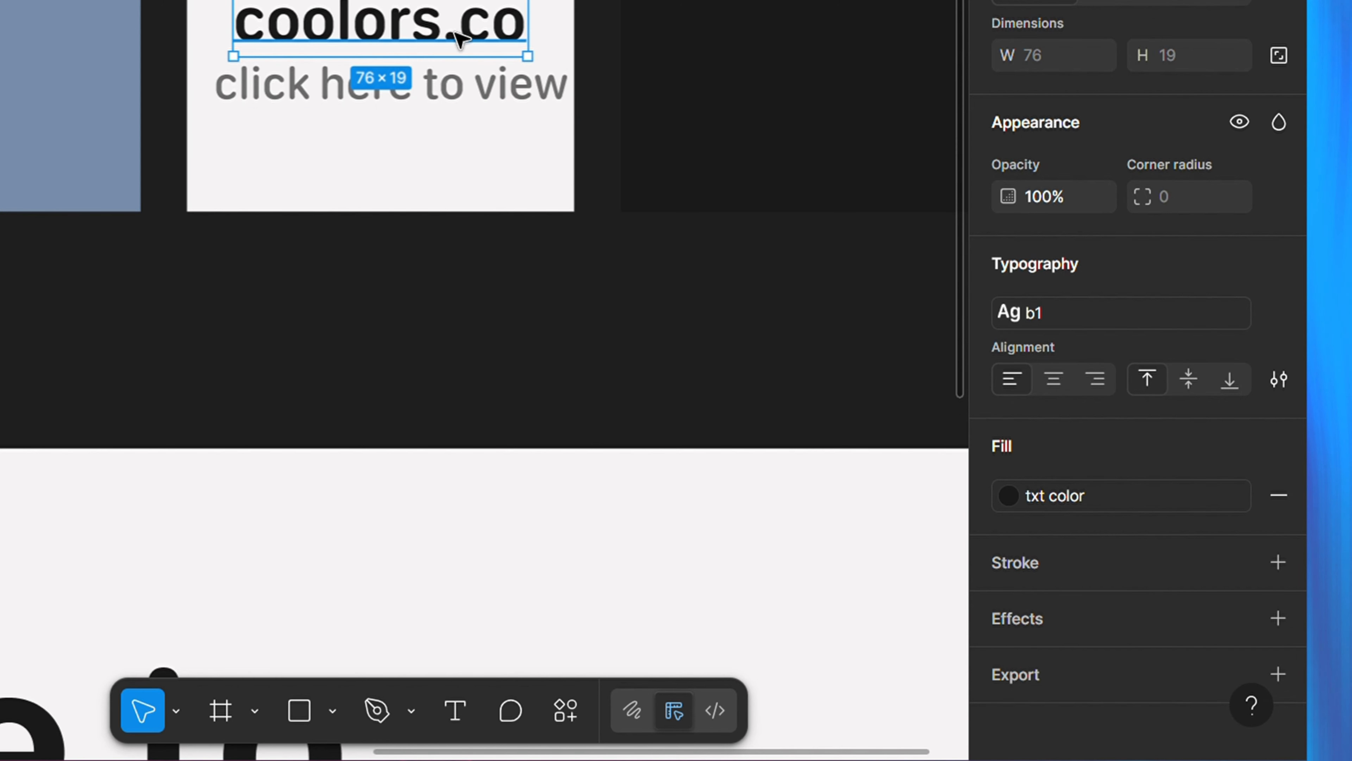
left_click(495, 98)
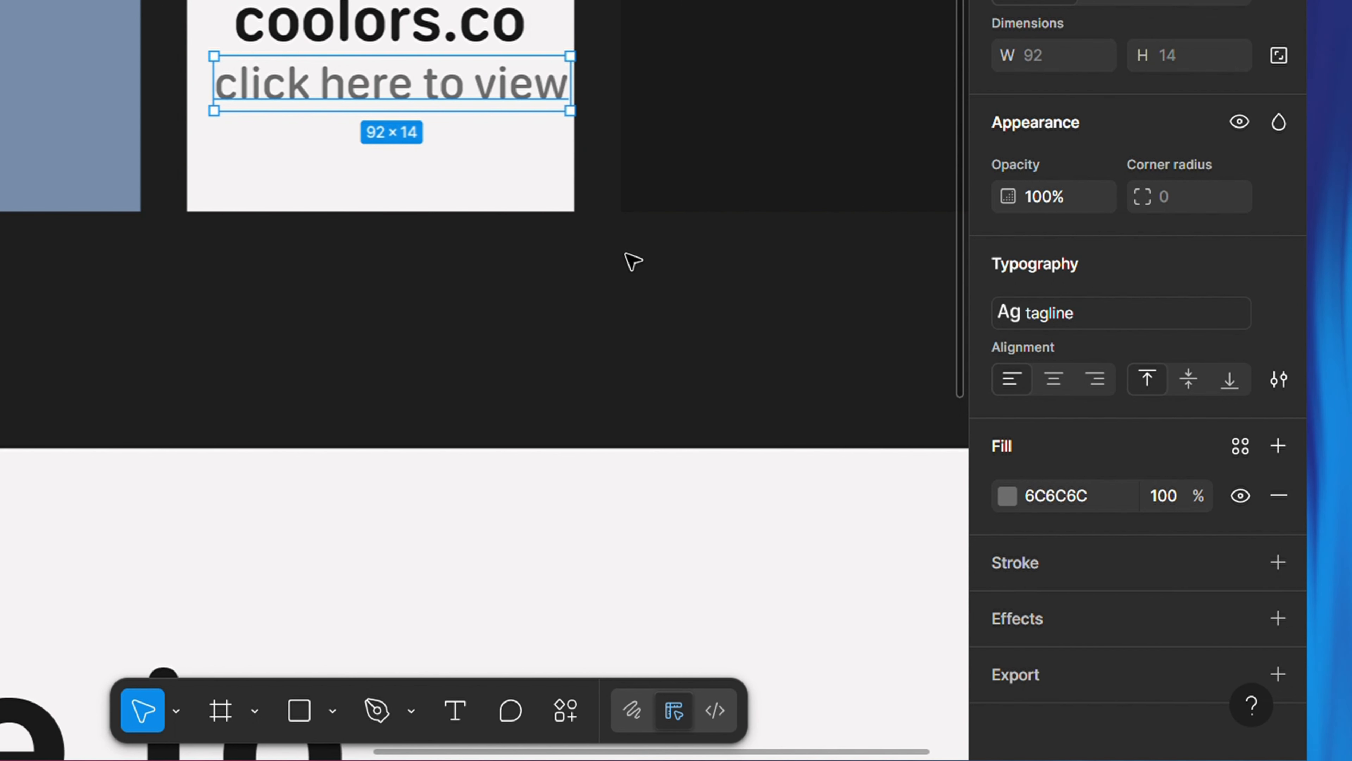
Rename the txt color style to "txt color/1" so that it belongs to a txt color group.
left_click(632, 261)
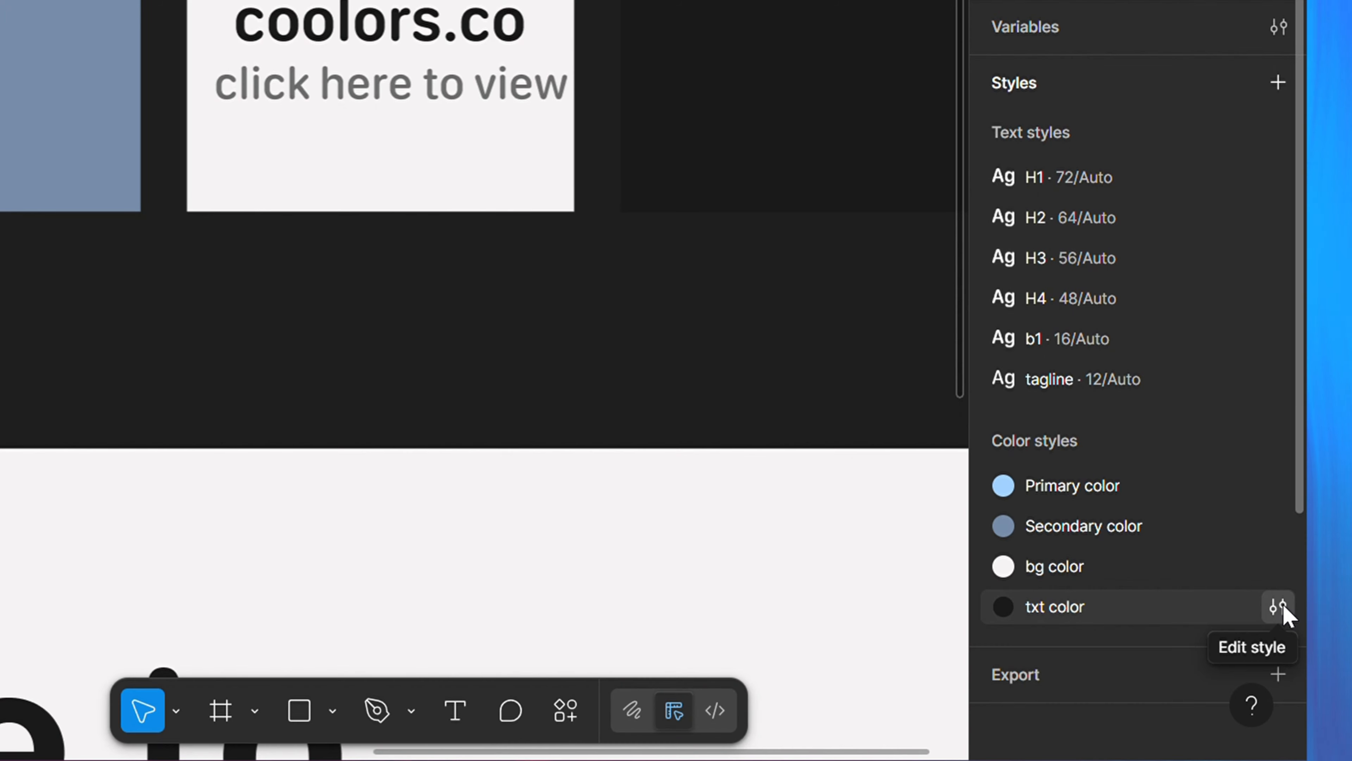
left_click(1279, 606)
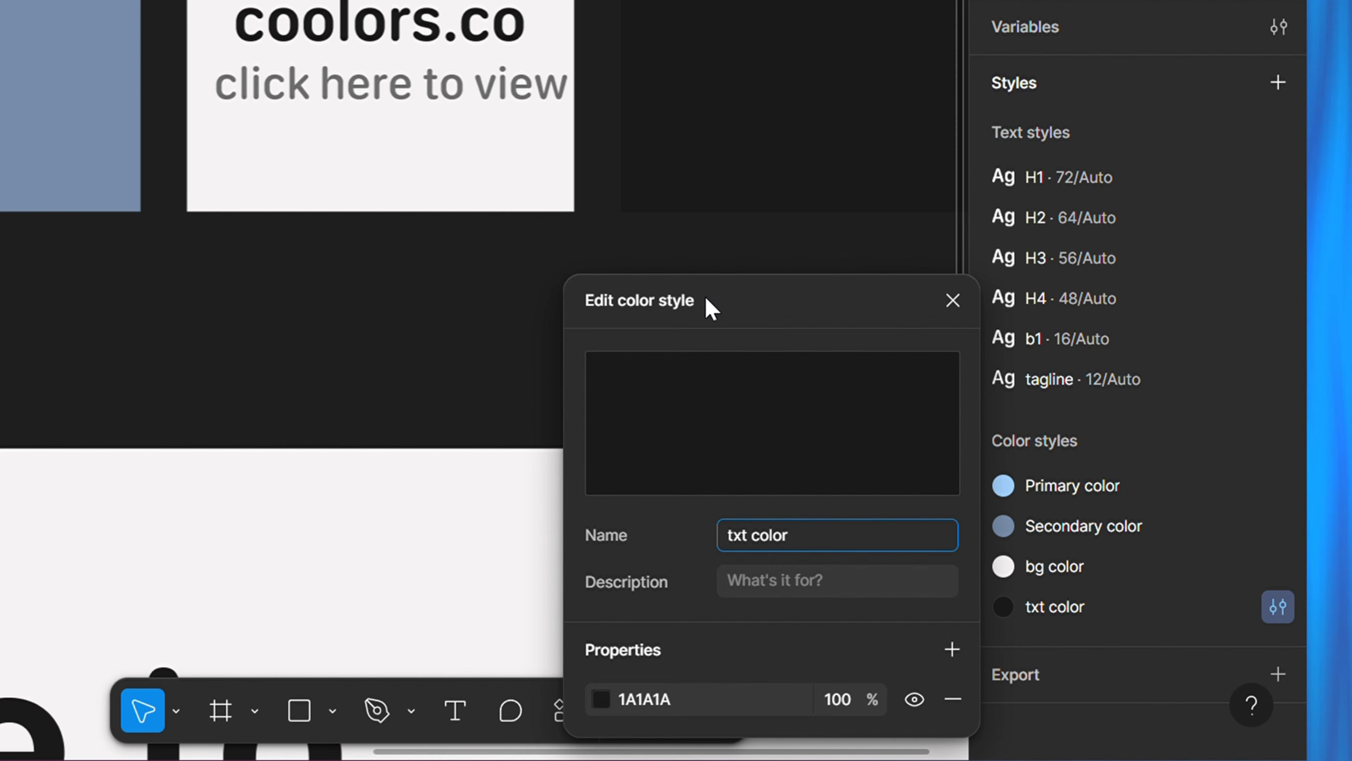
type("/1")
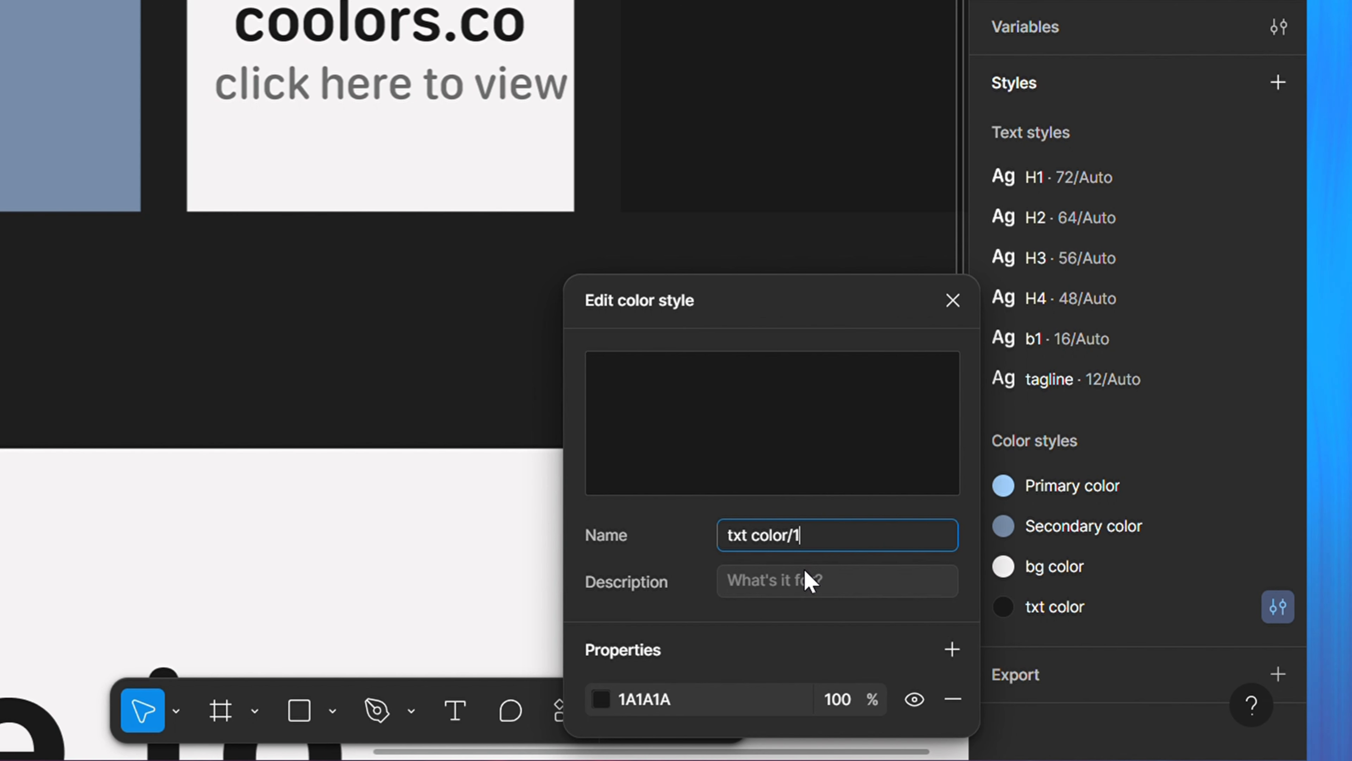
Set the description of the txt color/1 style to "for headings" and check its settings again.
left_click(793, 577)
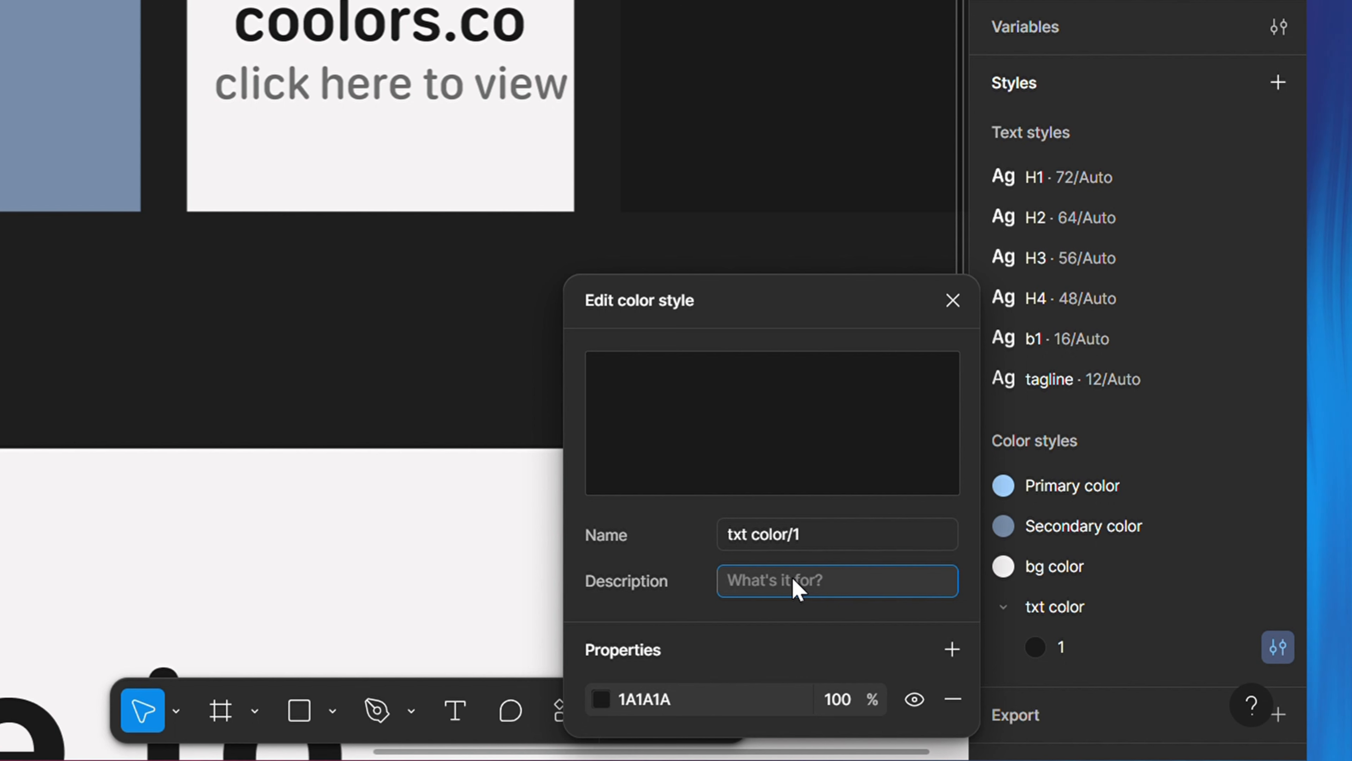
type("head")
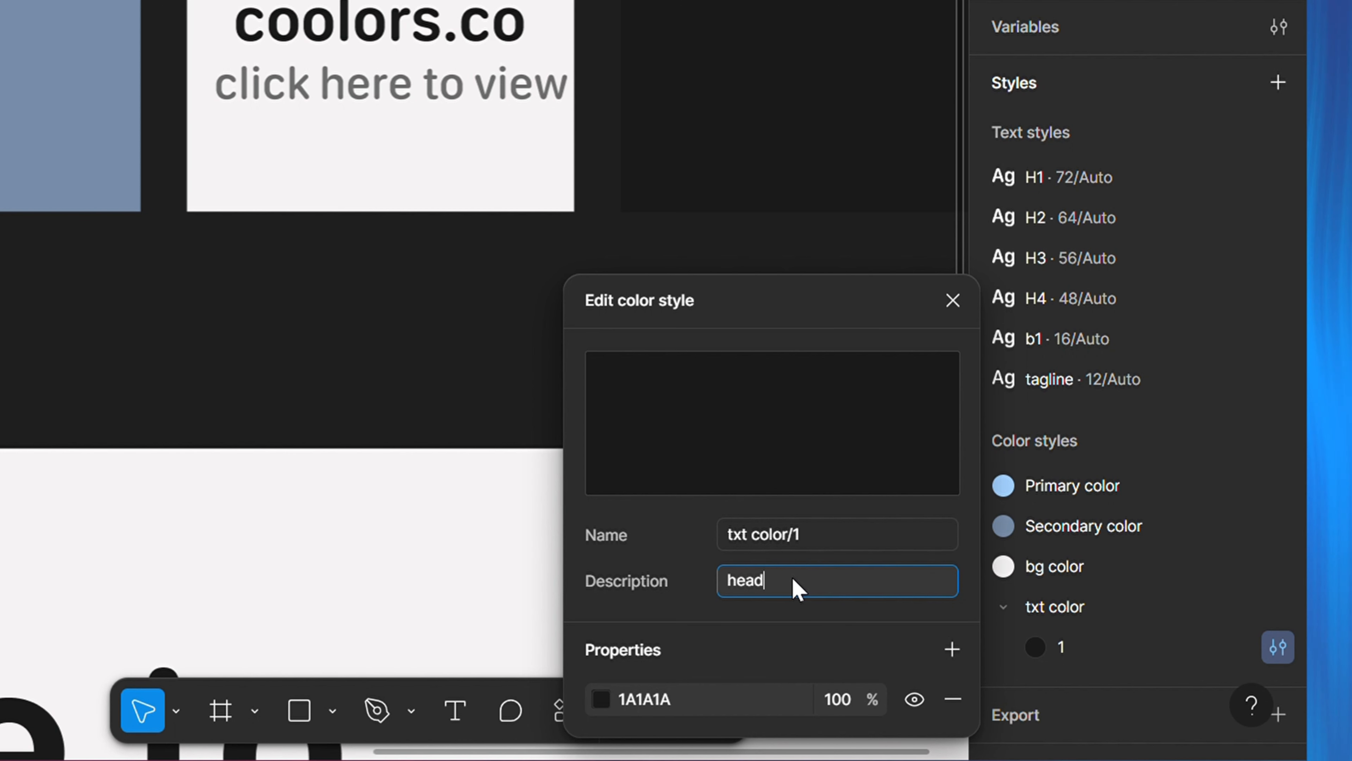
type("ings")
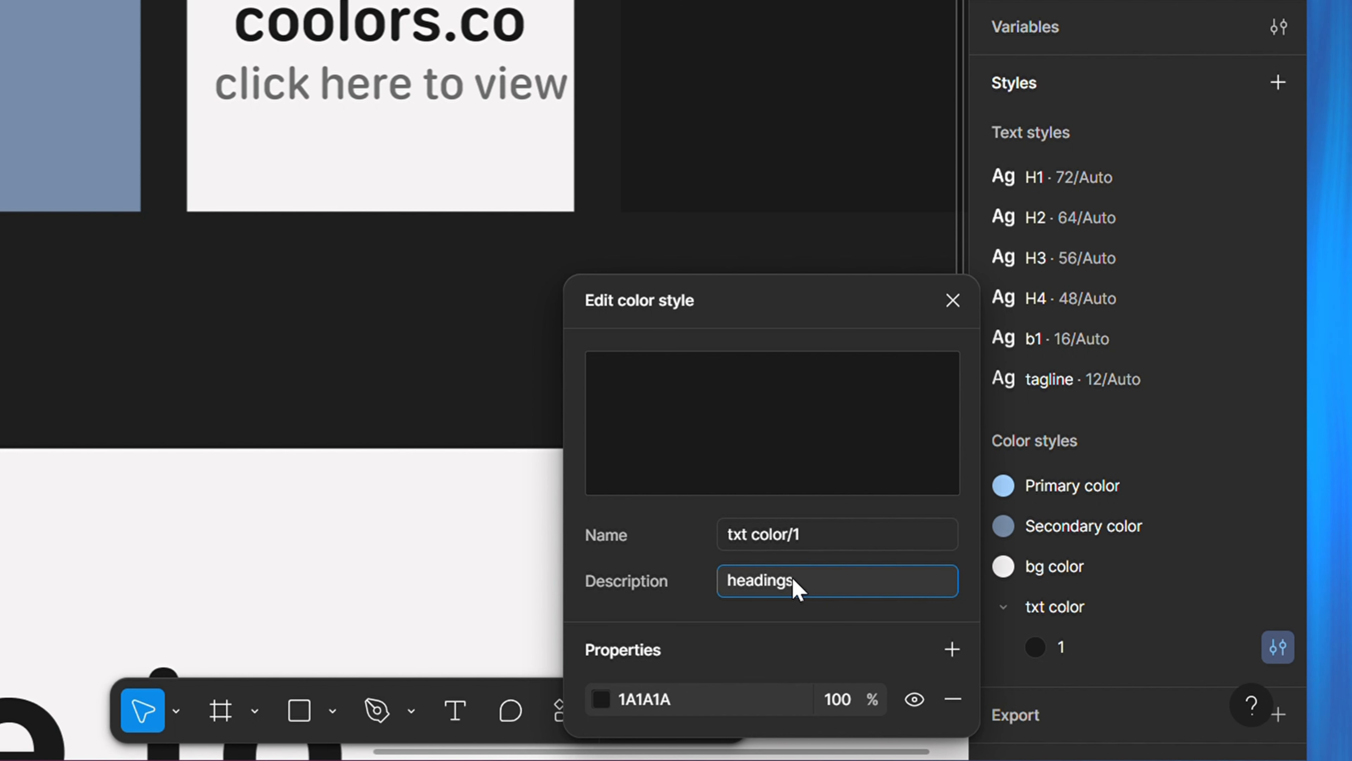
key("Home")
type("for")
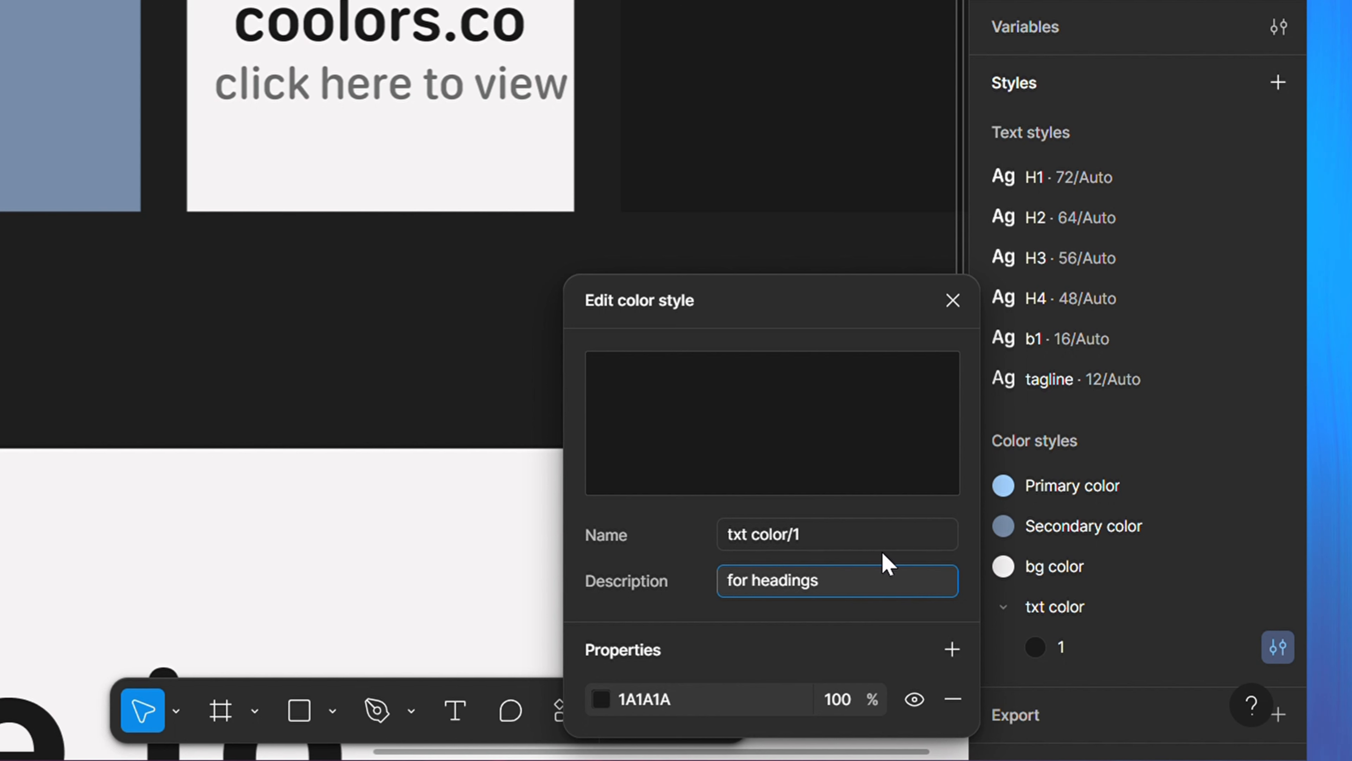
key("Return")
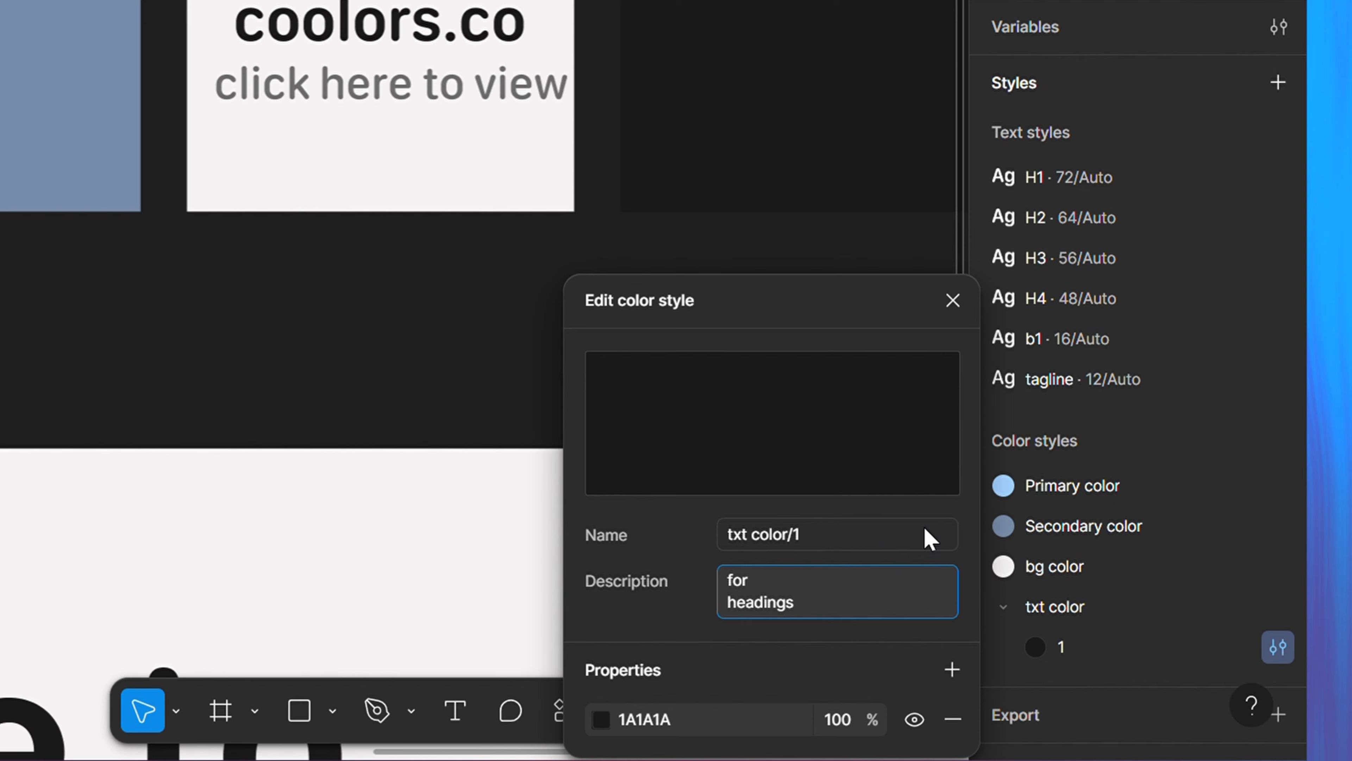
key("BackSpace")
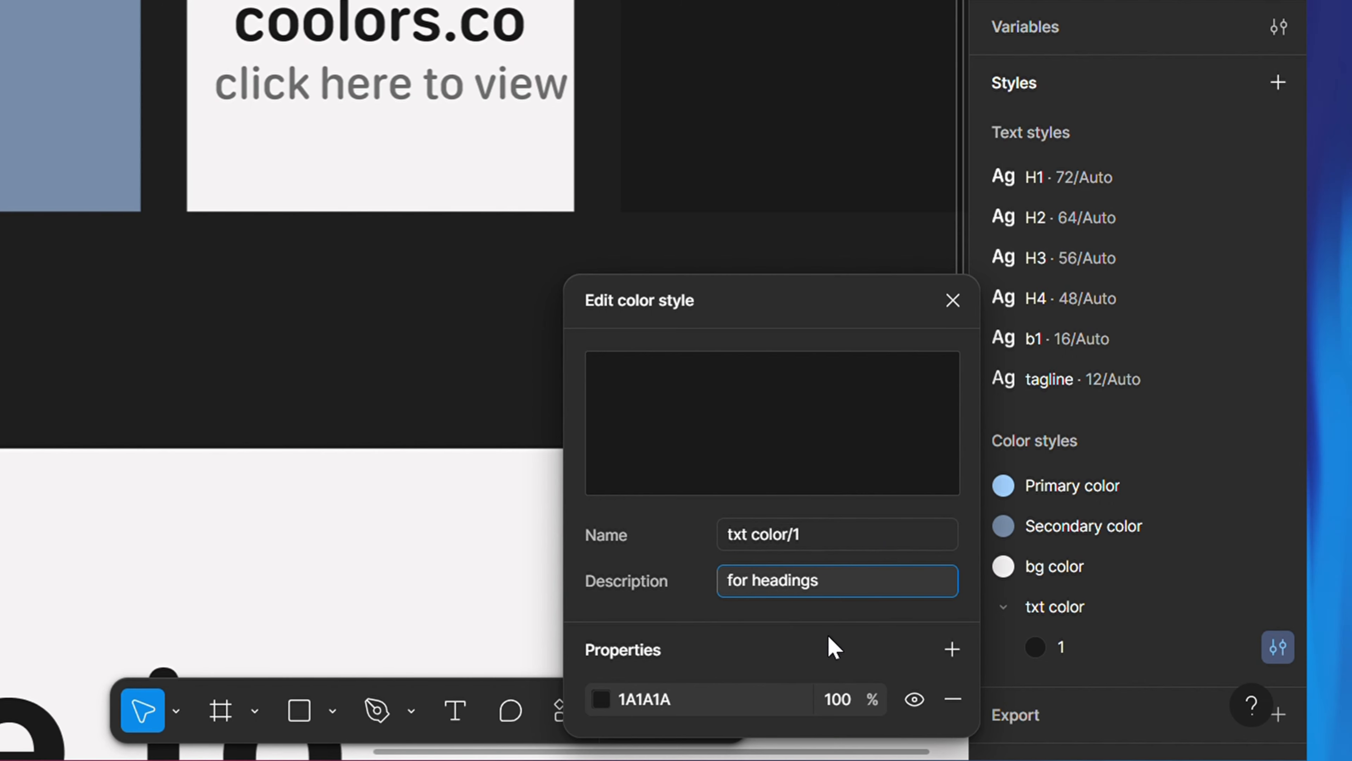
left_click(953, 301)
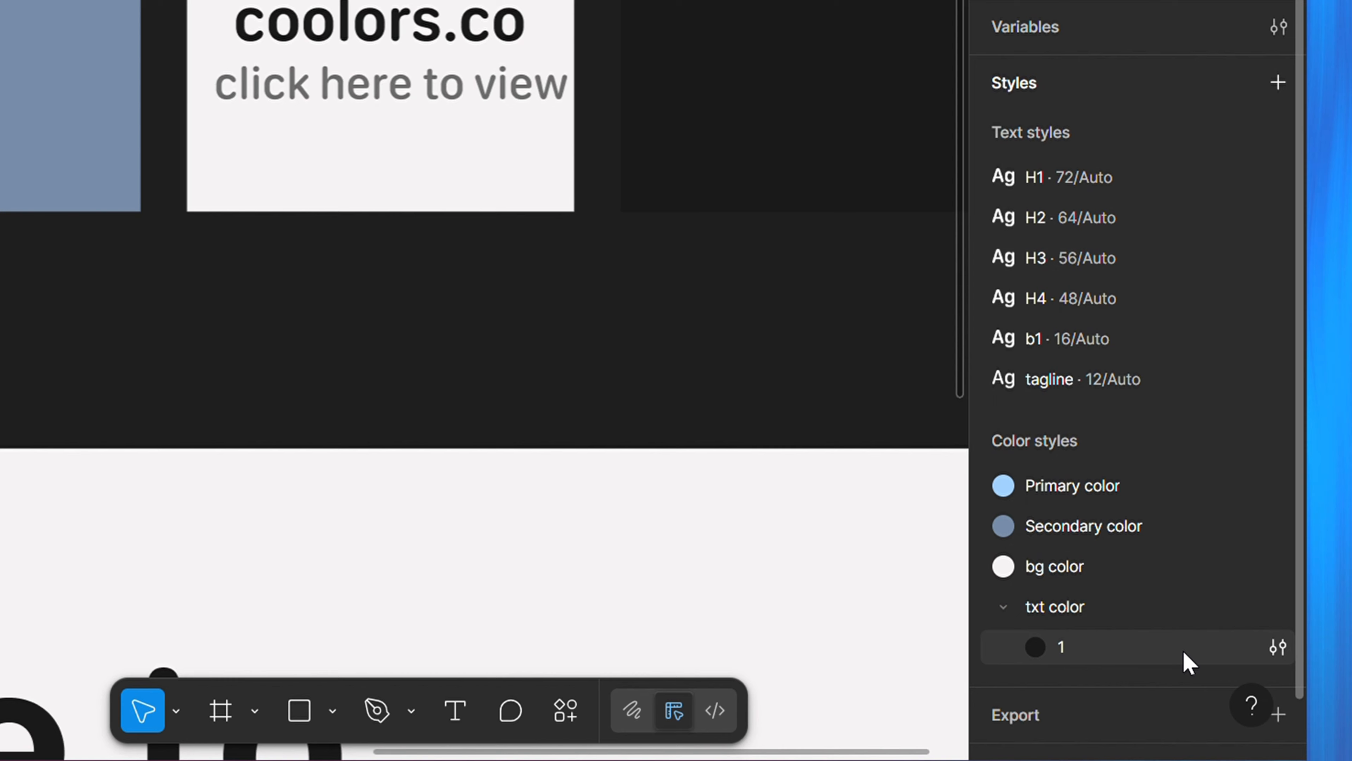
left_click(1277, 646)
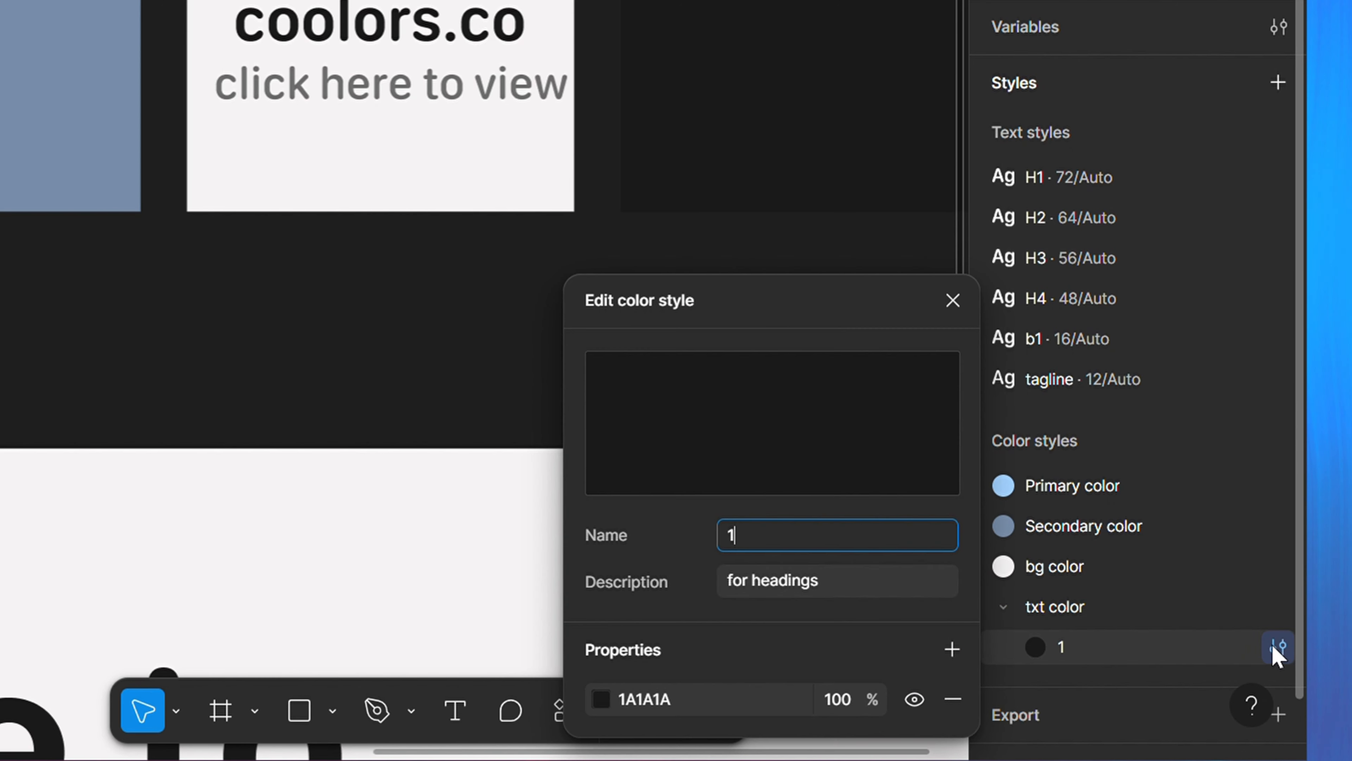
left_click(953, 302)
Start a new color style named "txt color/2" from the gray fill of the "click here to view" text.
left_click(513, 102)
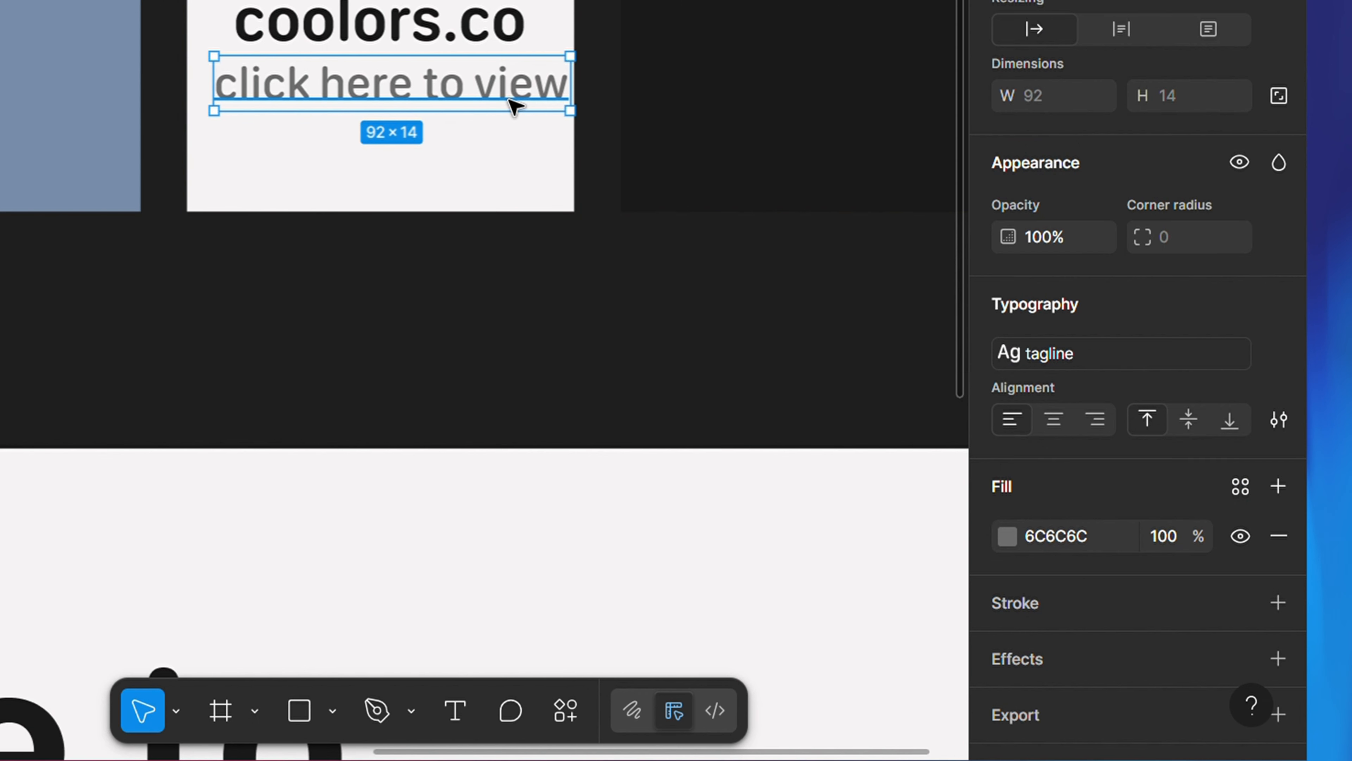
left_click(1240, 491)
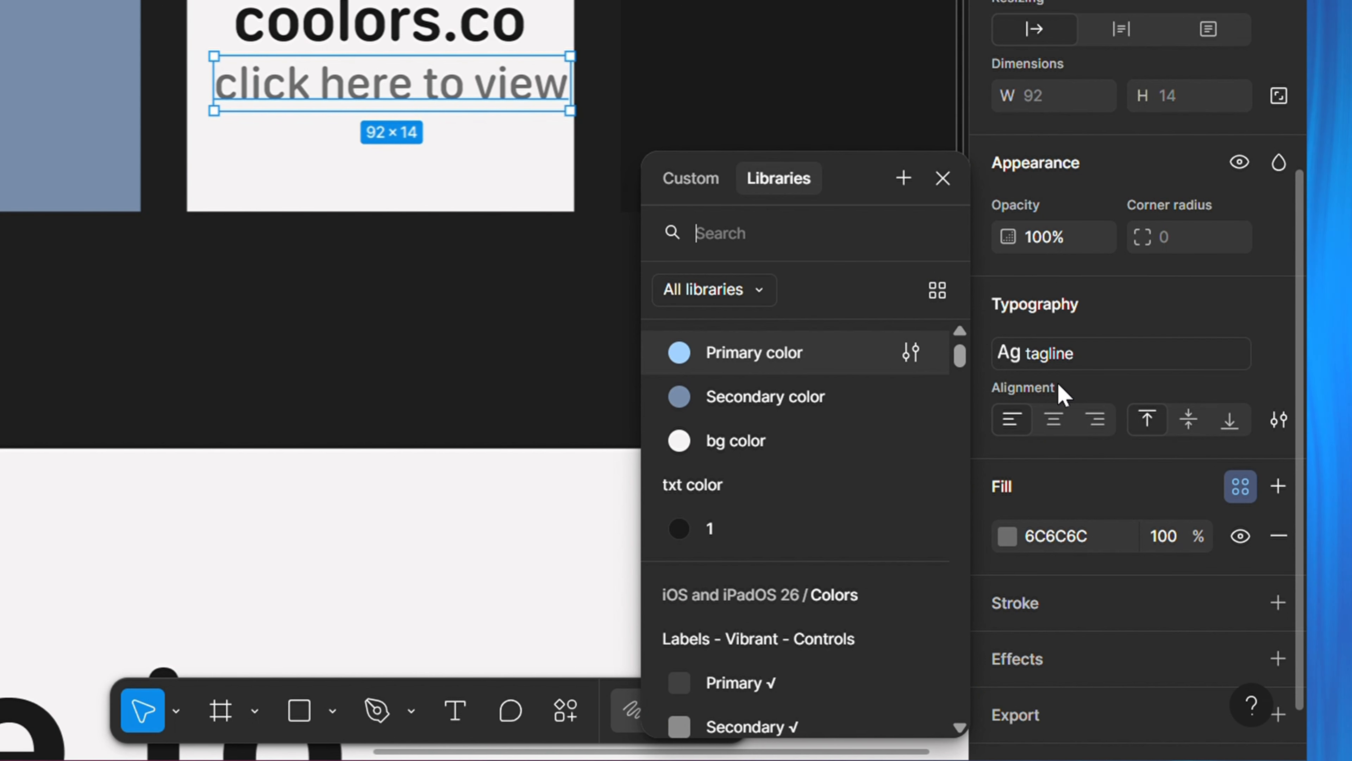
left_click(905, 186)
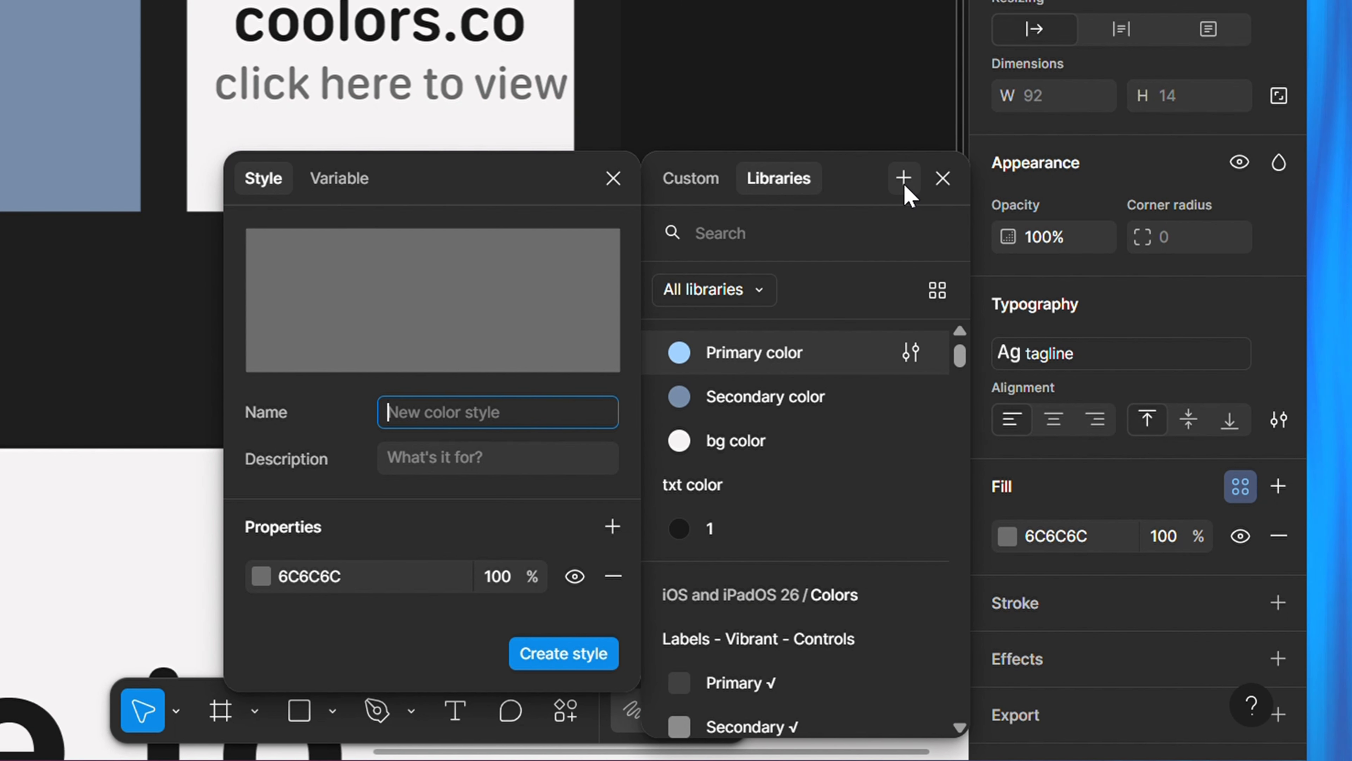
type("txt")
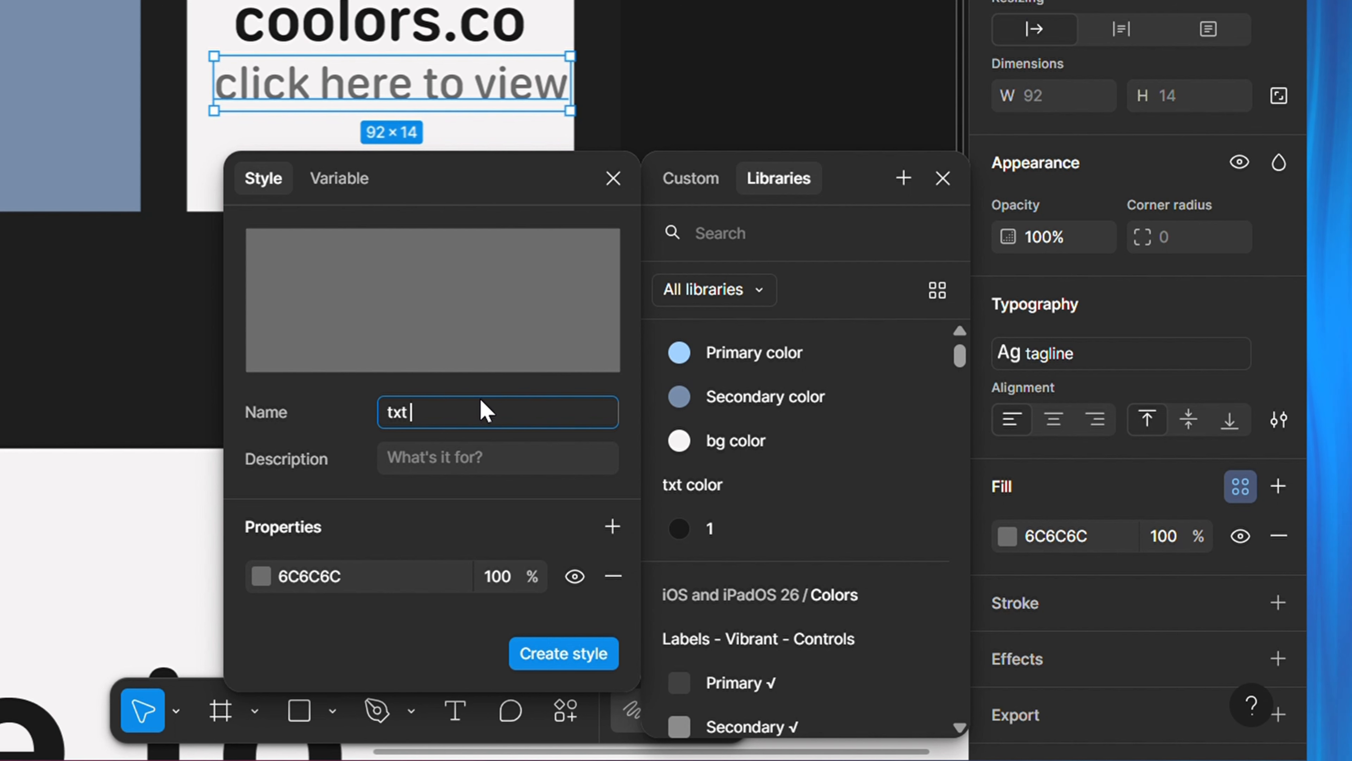
type("col")
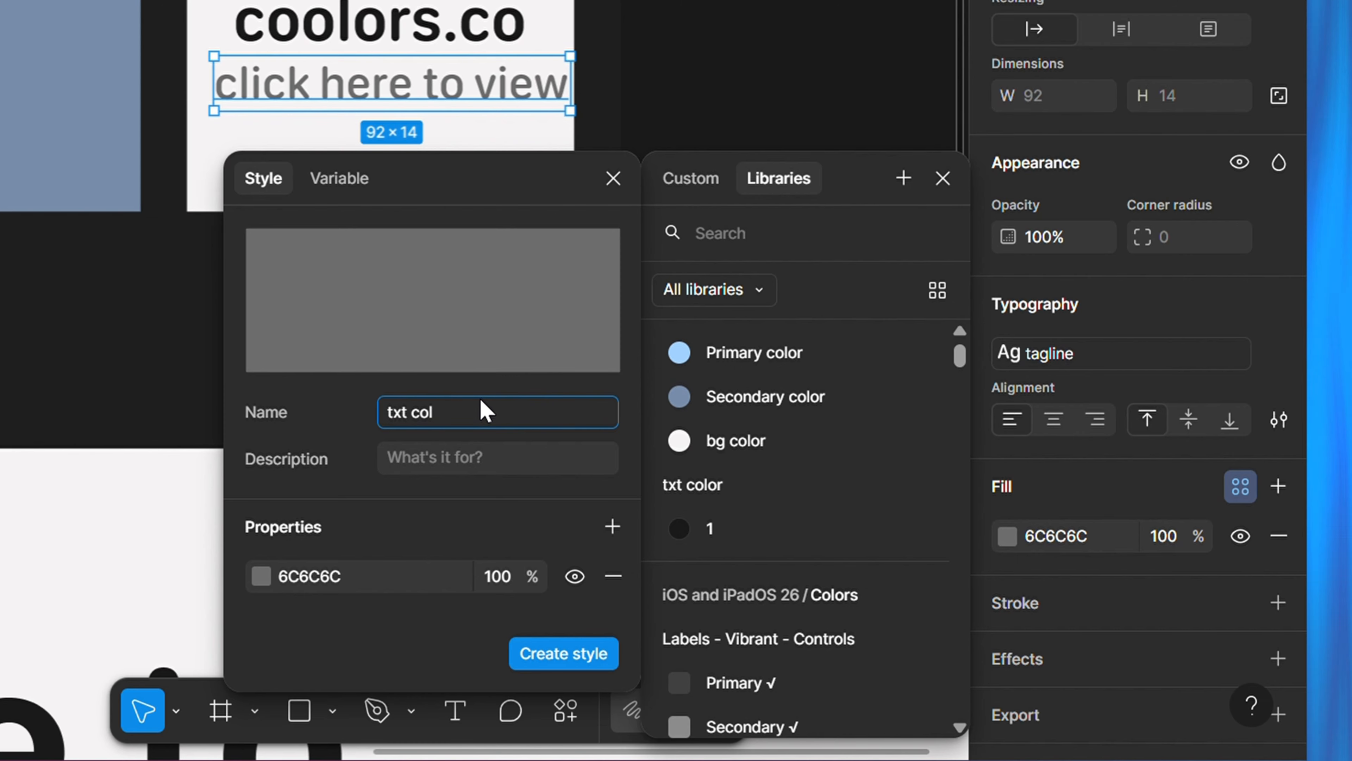
type("or")
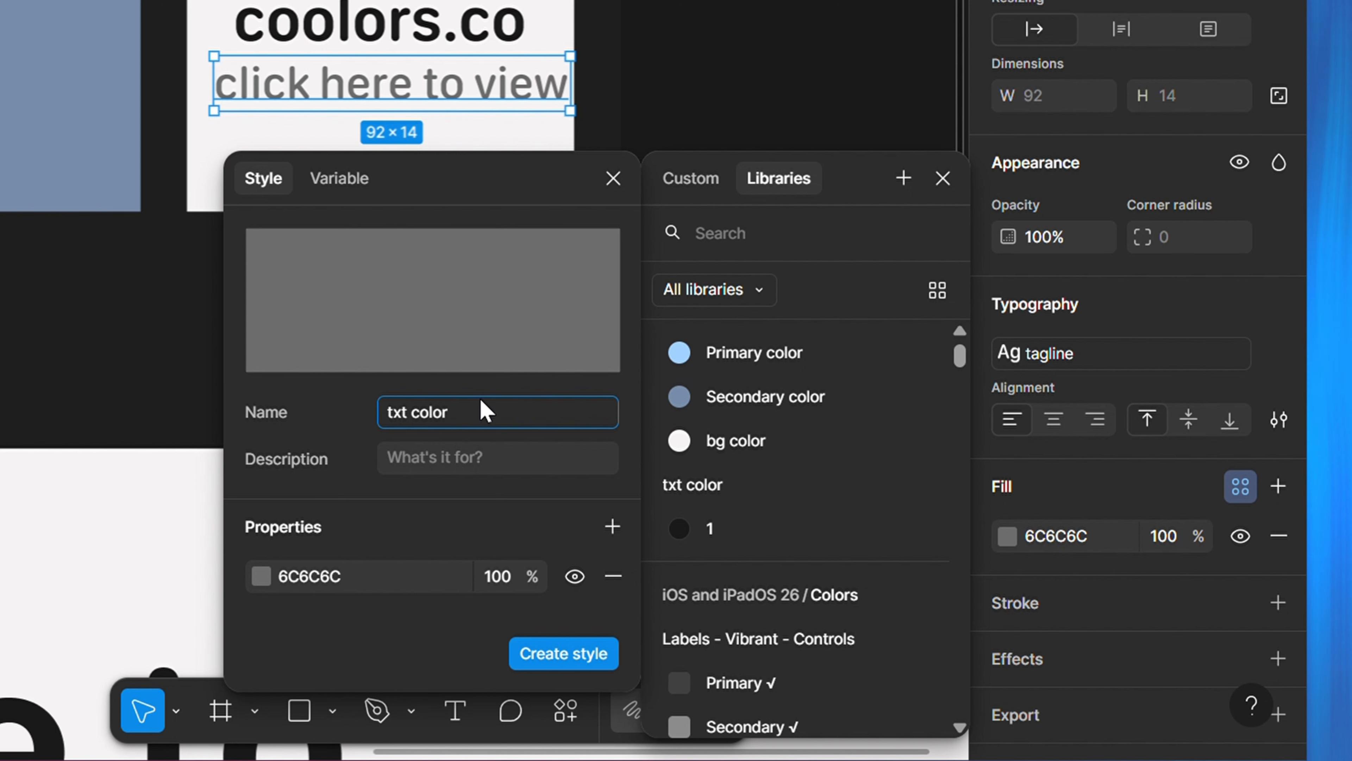
type("/2")
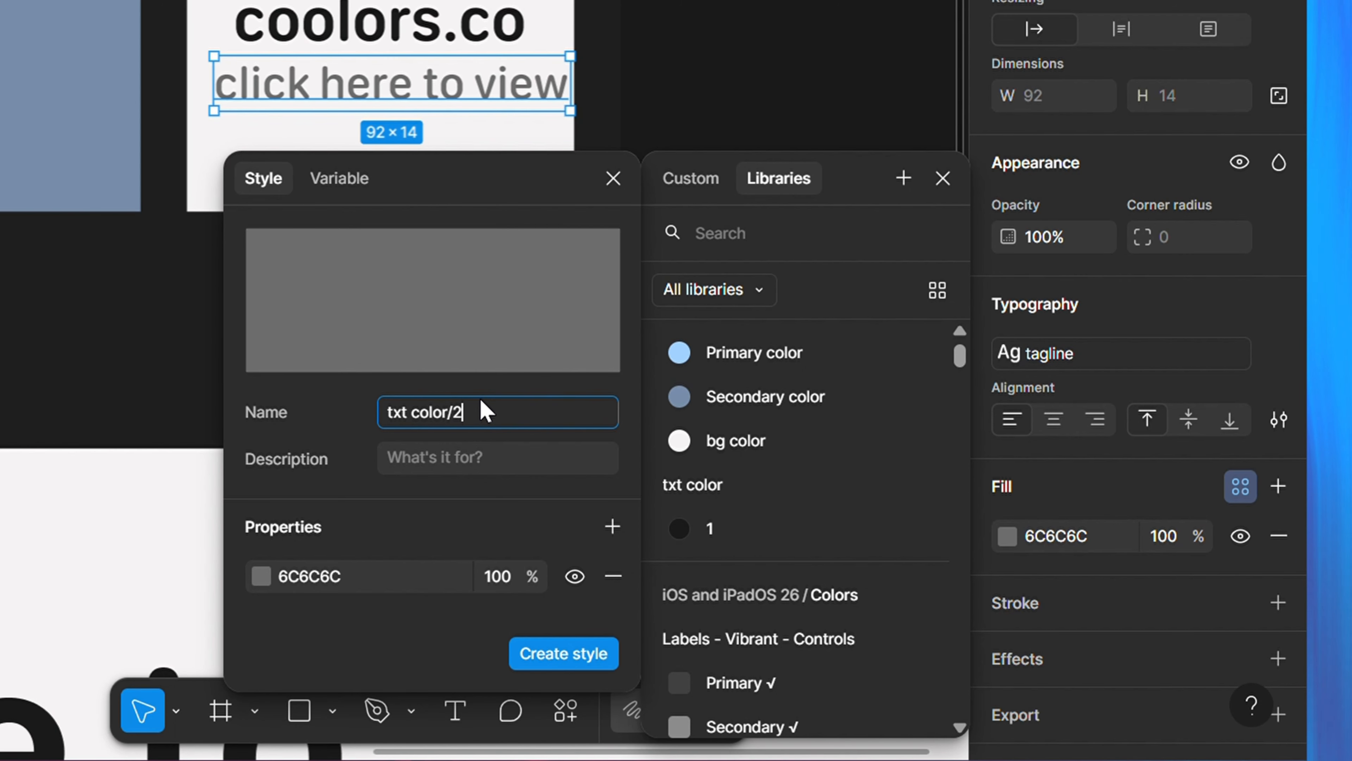
Describe the new txt color/2 style as "For tagline text" and create it.
left_click(435, 461)
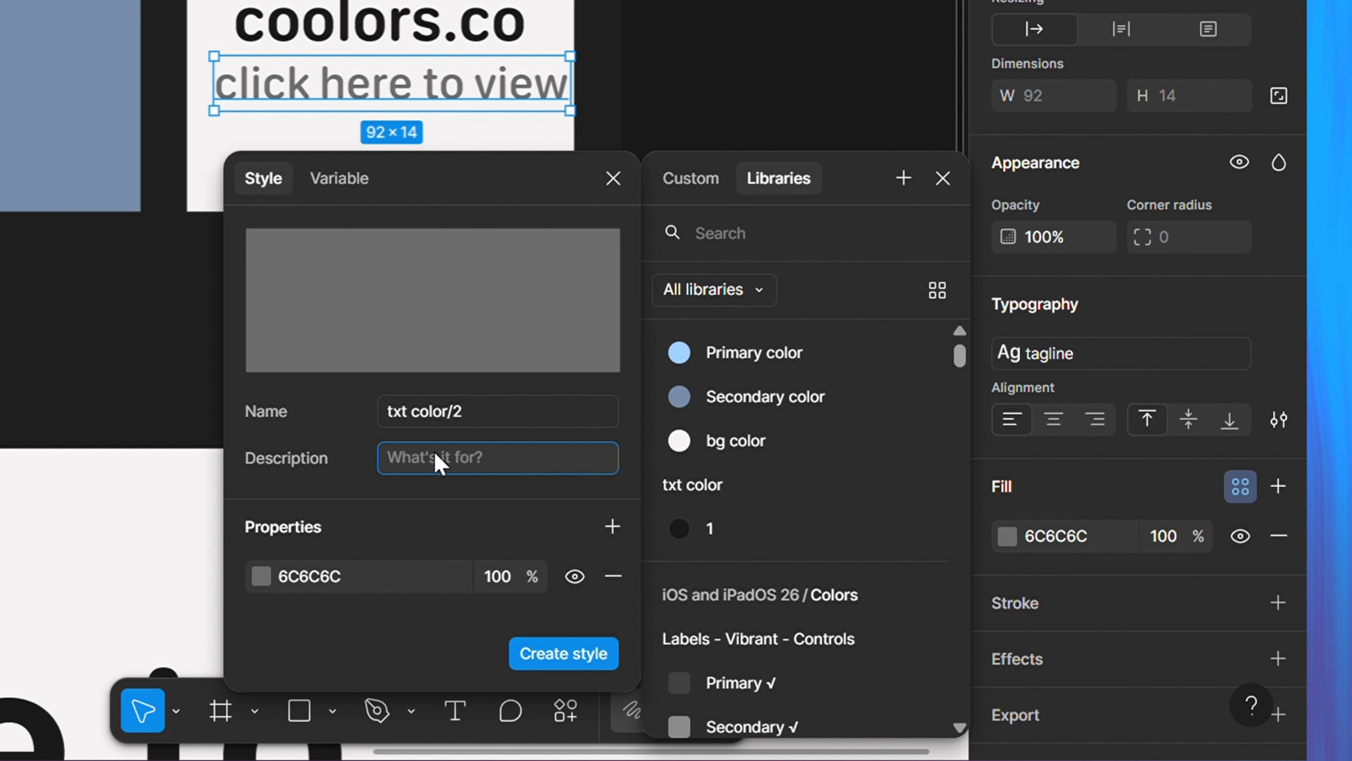
type("r t")
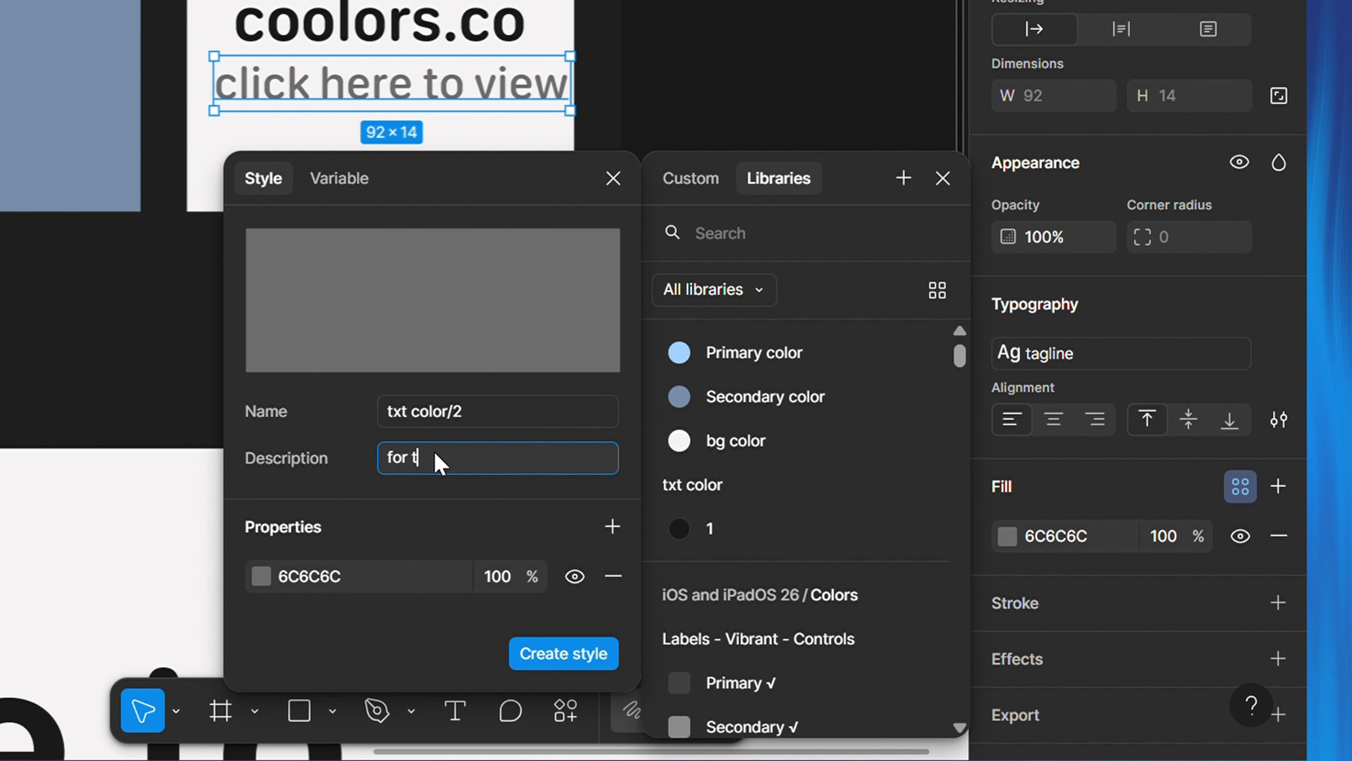
key("BackSpace")
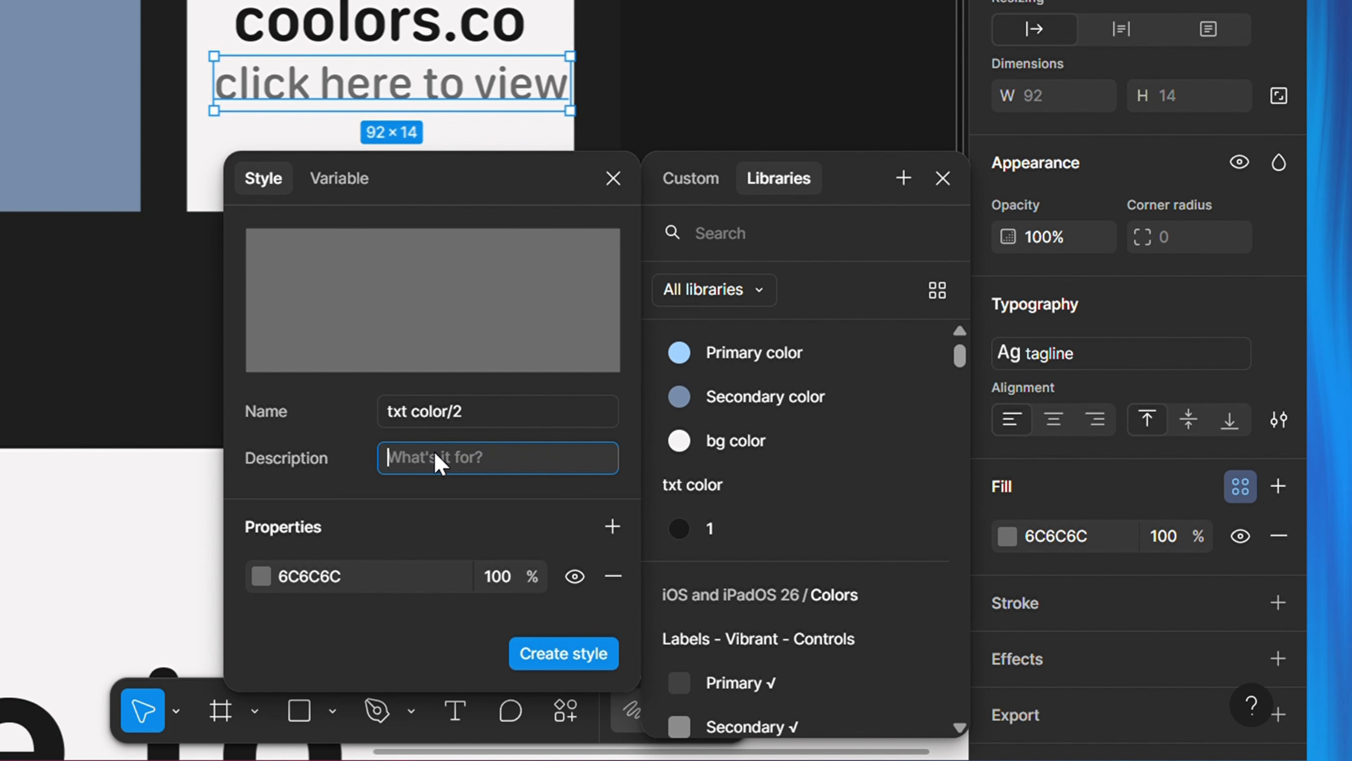
type("For taglines")
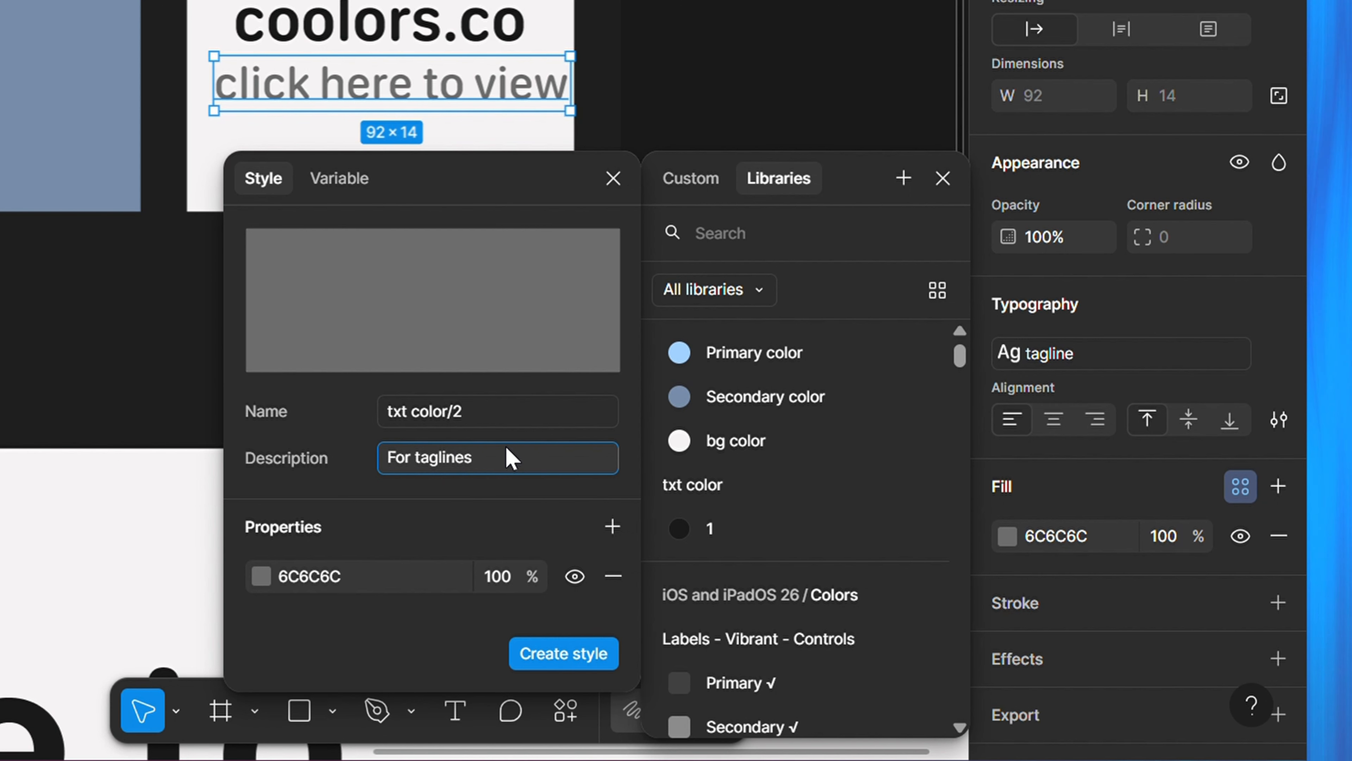
key("BackSpace")
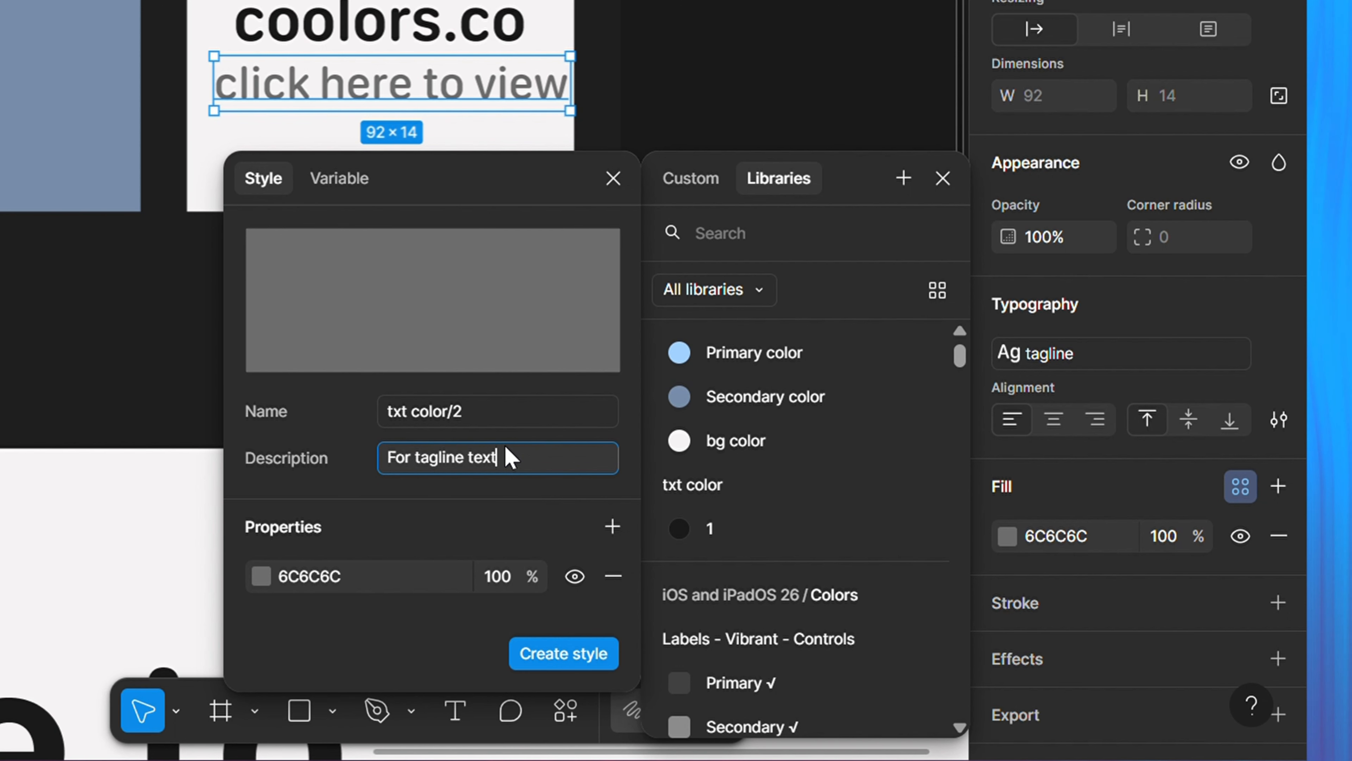
left_click(548, 668)
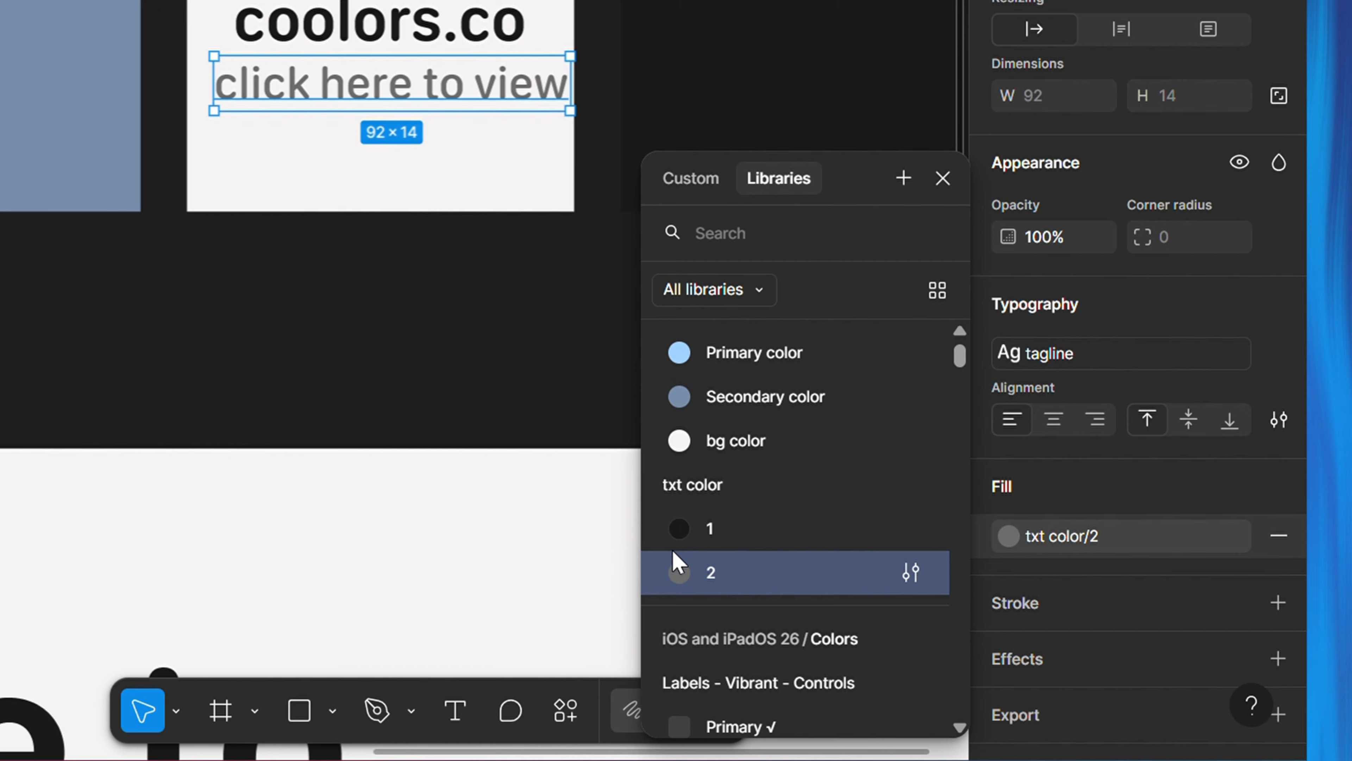
Deselect the text, then expand and collapse the txt color group in the file's color styles.
left_click(499, 358)
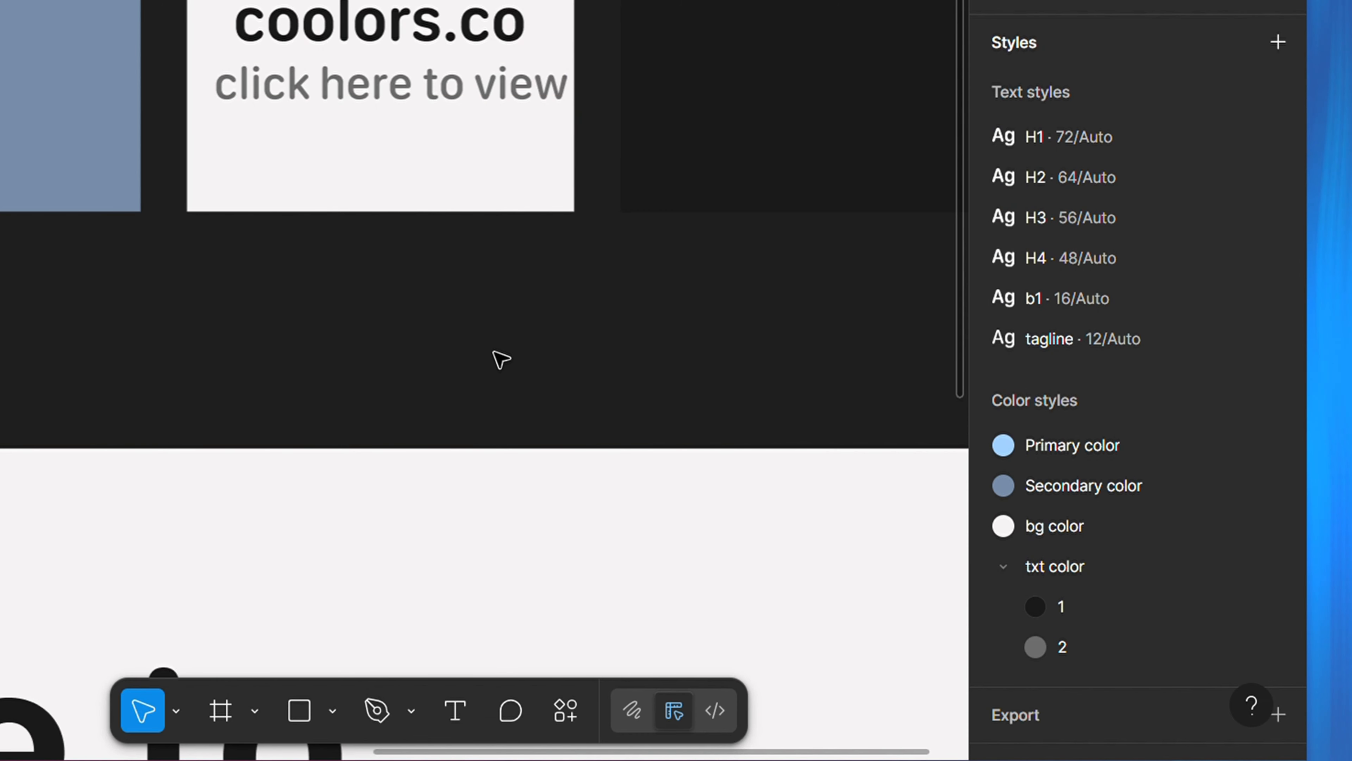
left_click(1002, 566)
left_click(1003, 566)
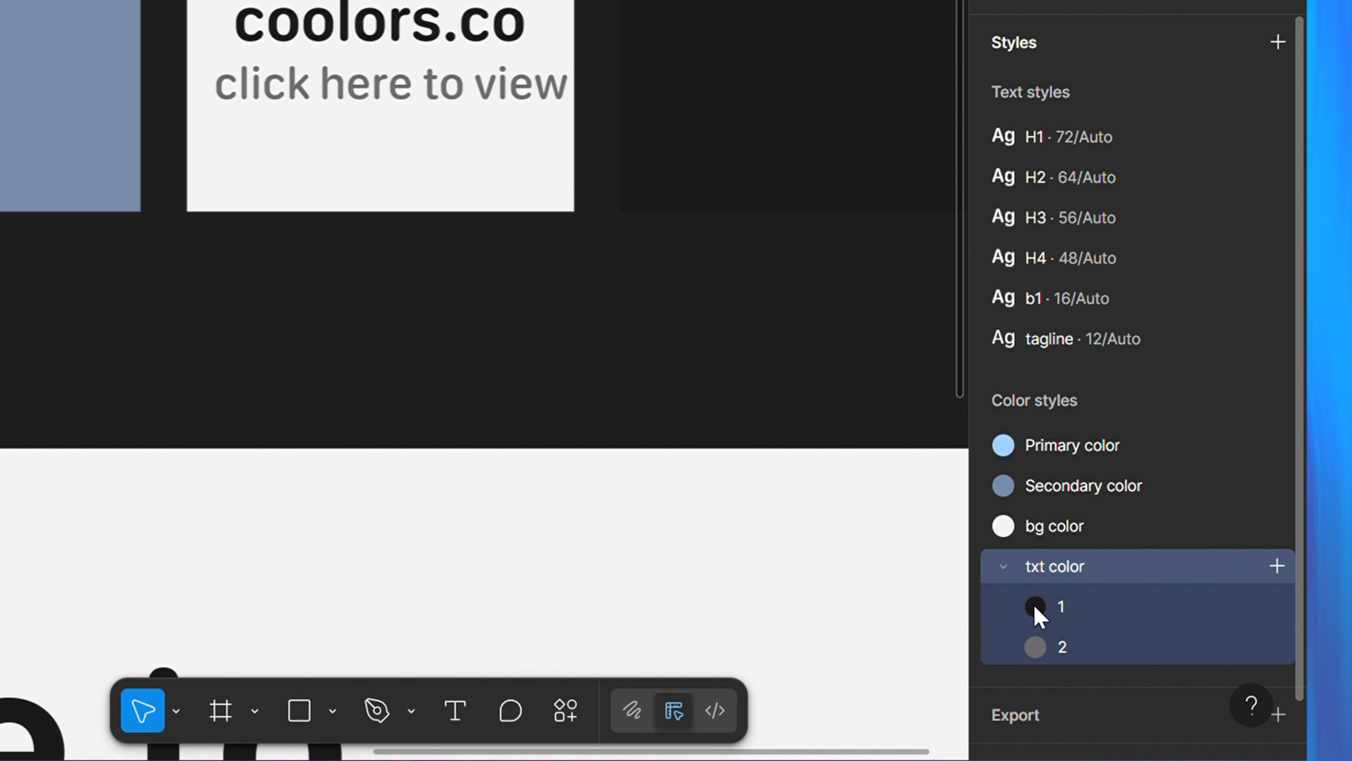
left_click(1003, 568)
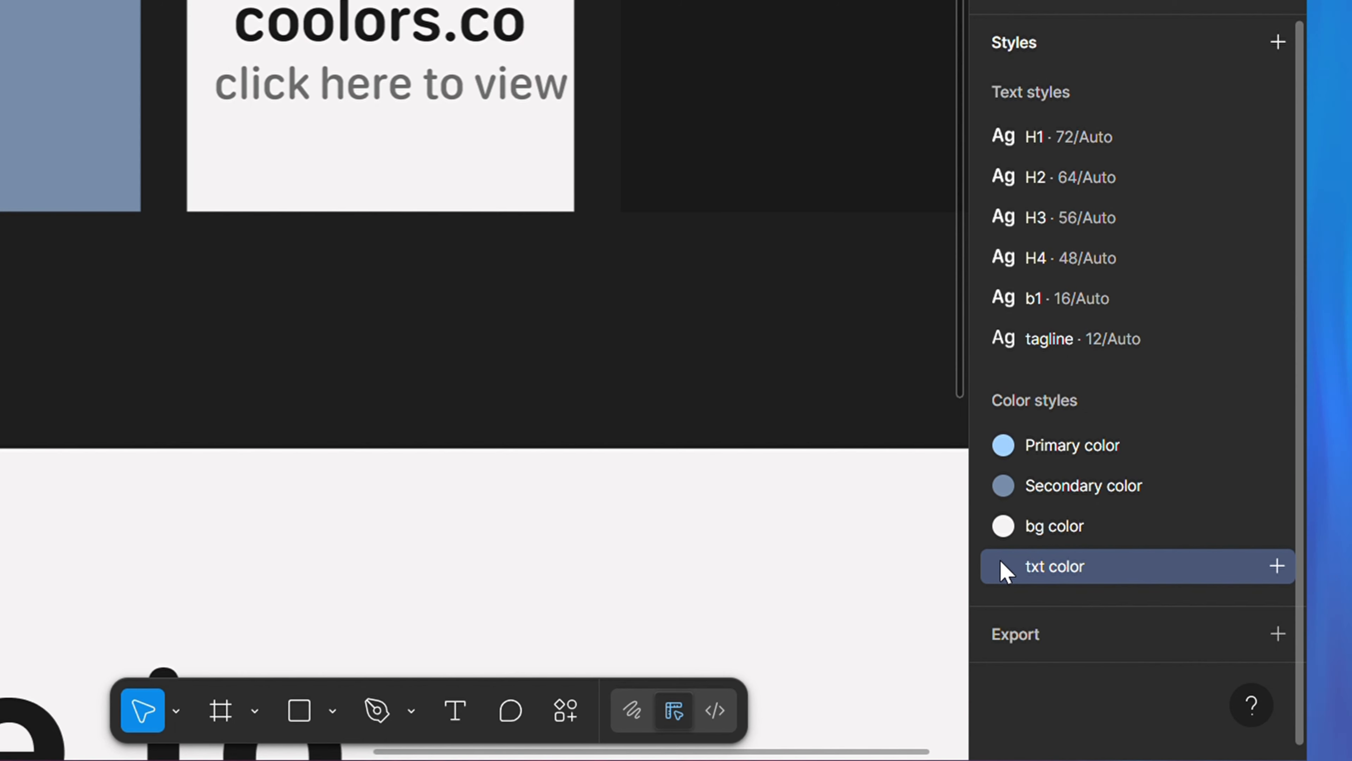